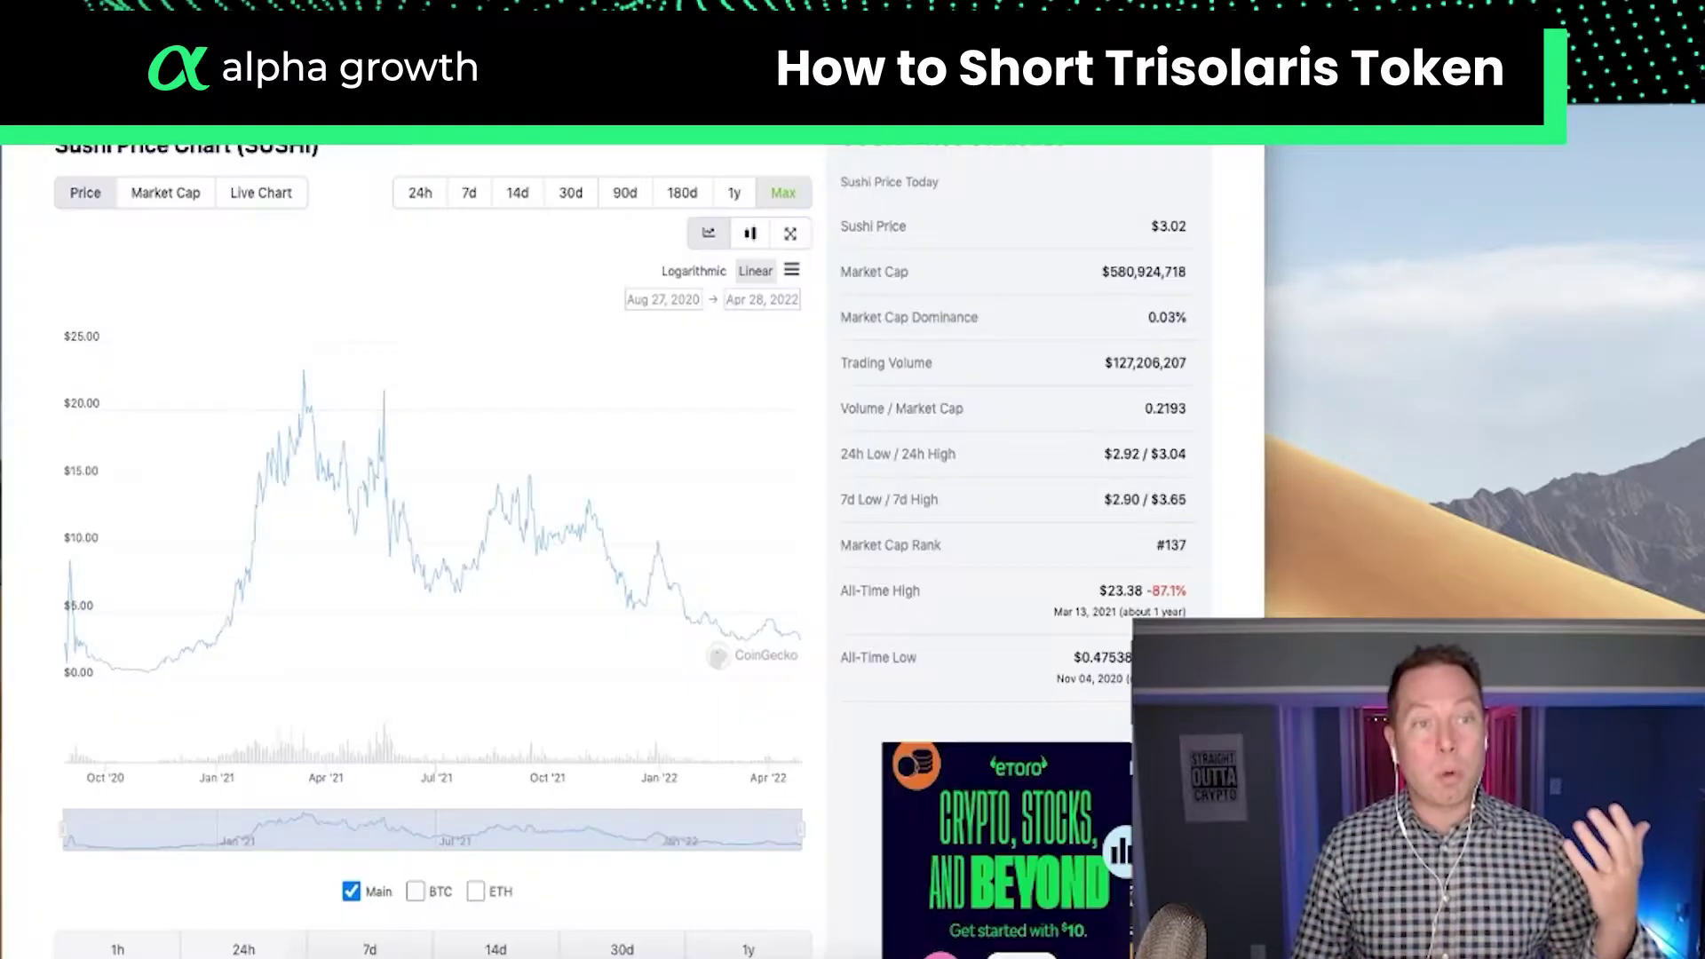
Compare the all-time price charts of Sushi, Solidly, JOE and Trisolaris on CoinGecko
mouse_move(67, 657)
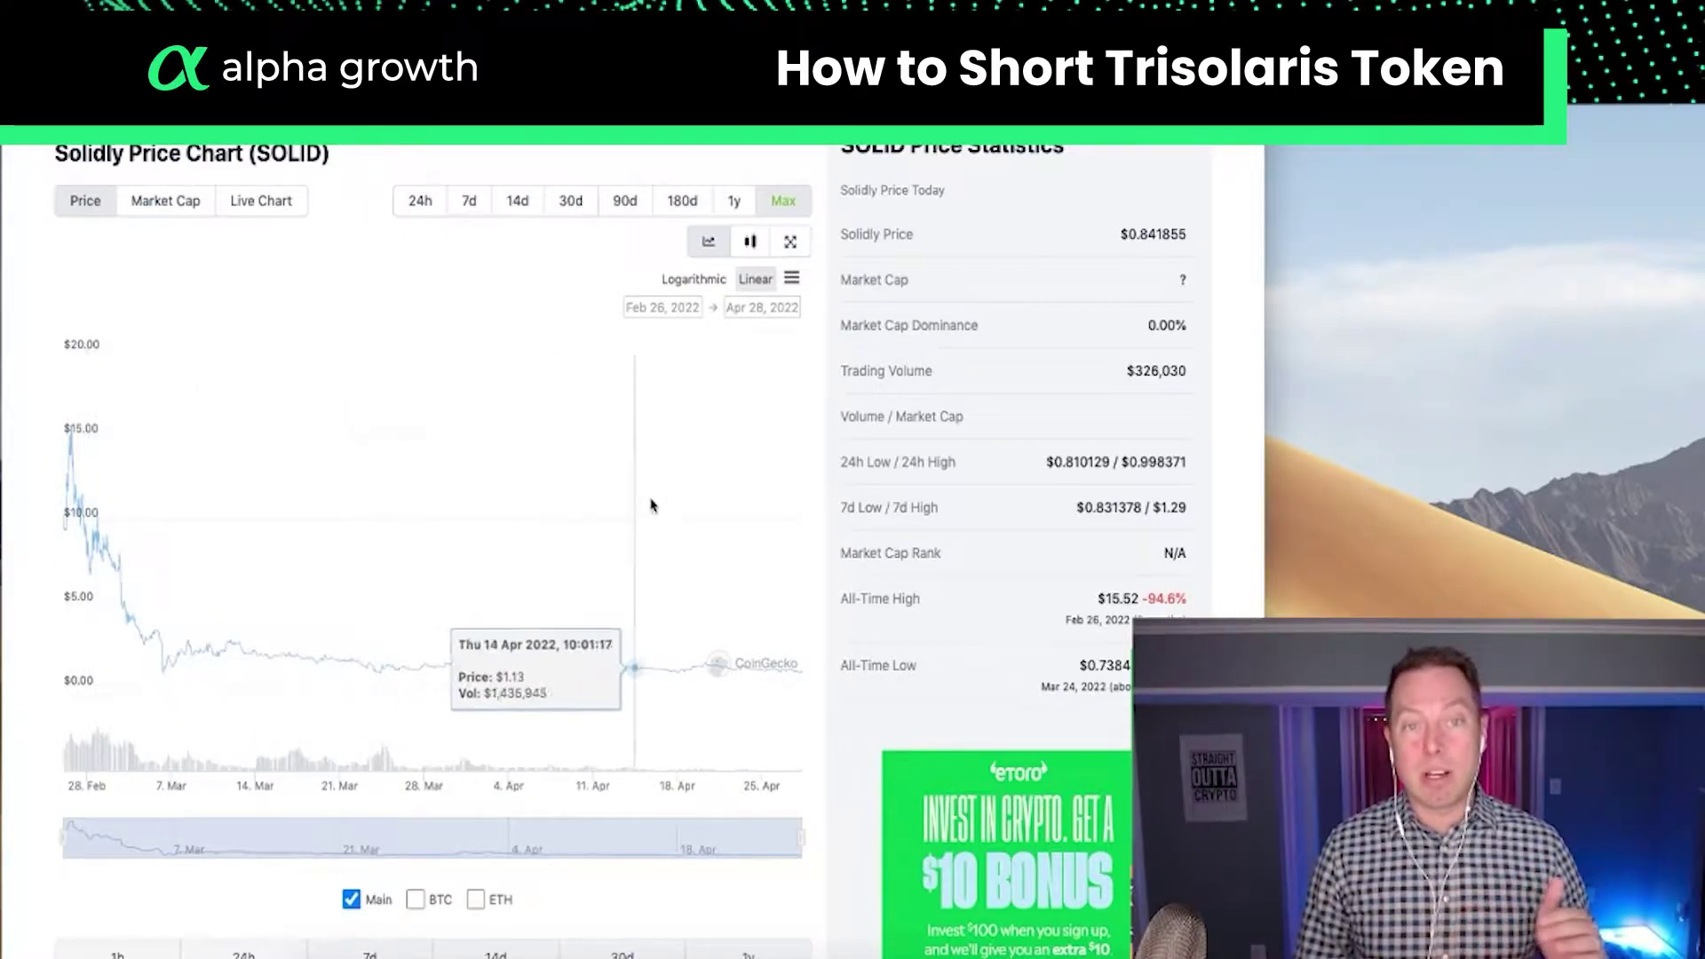
click(426, 44)
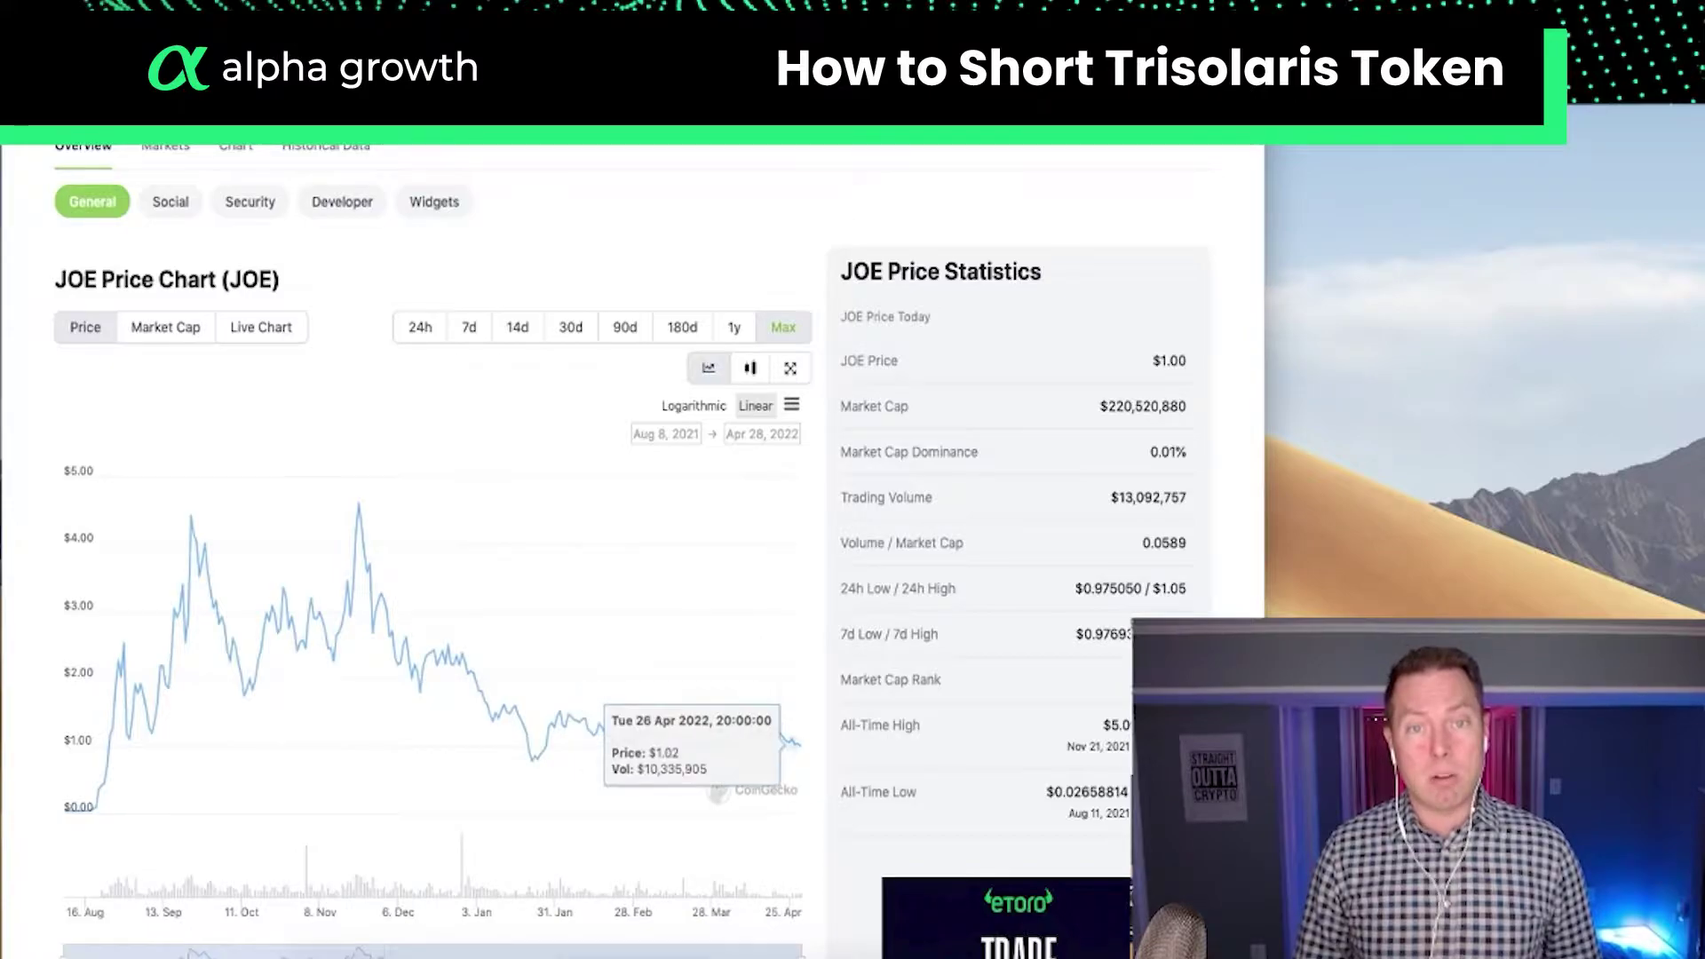
click(533, 44)
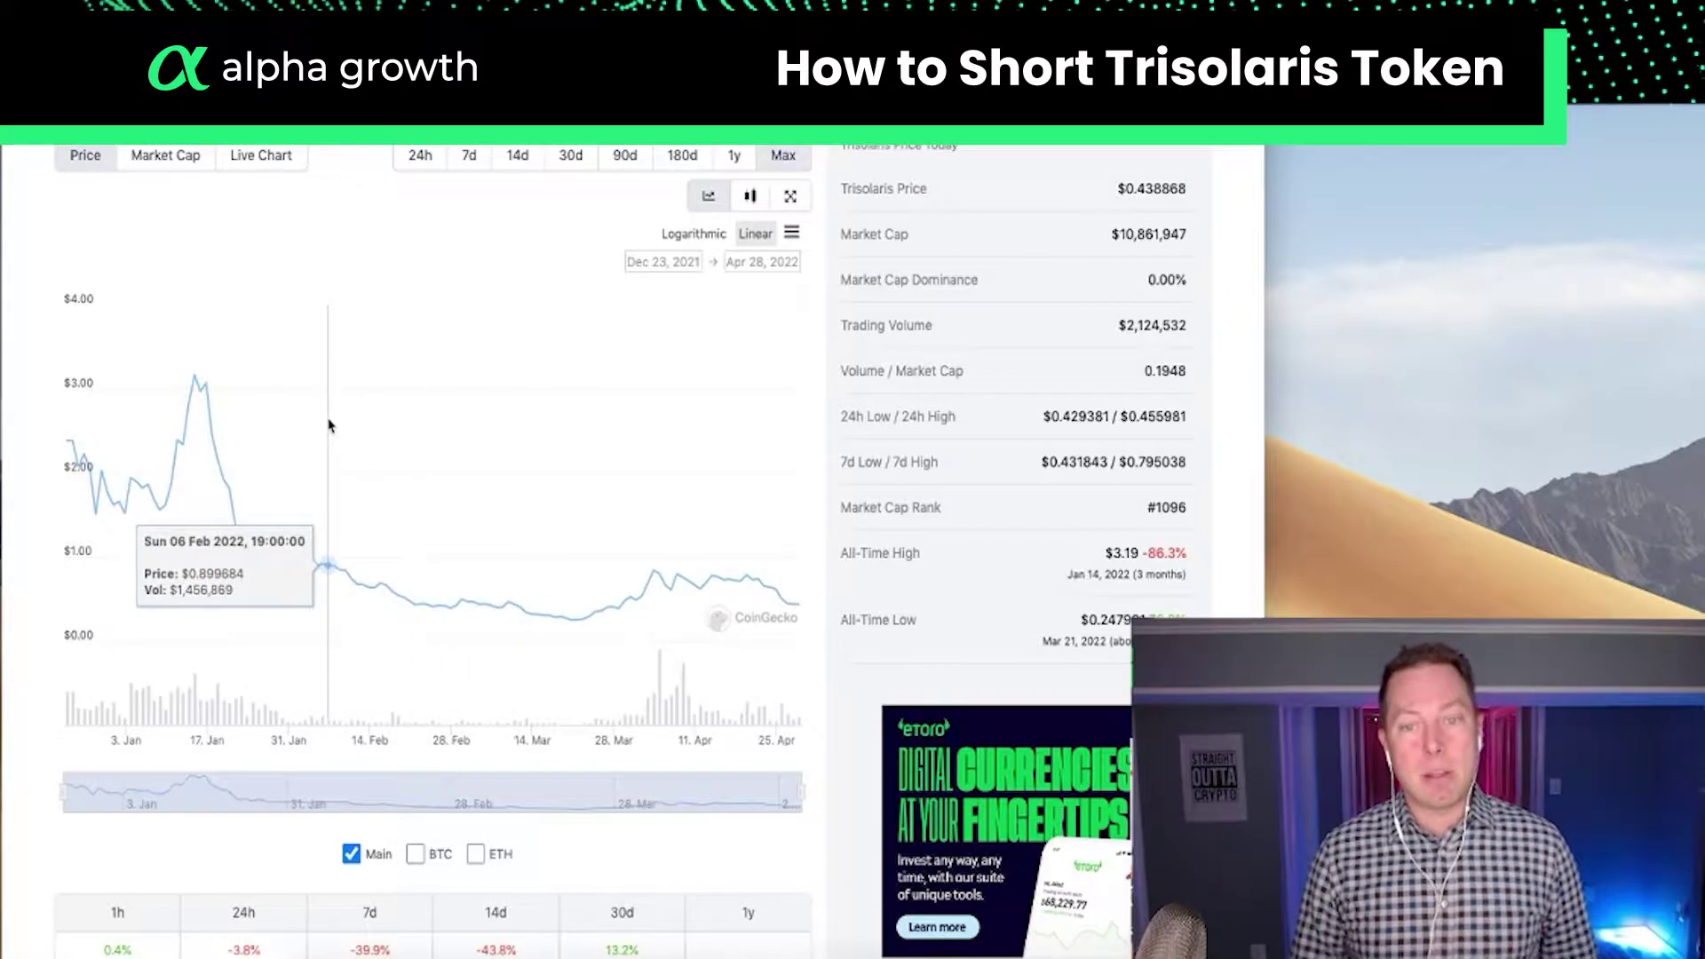
Review Trisolaris's market cap, valuation and token supply figures alongside its price chart
scroll(329, 427, up, 3)
scroll(420, 436, up, 5)
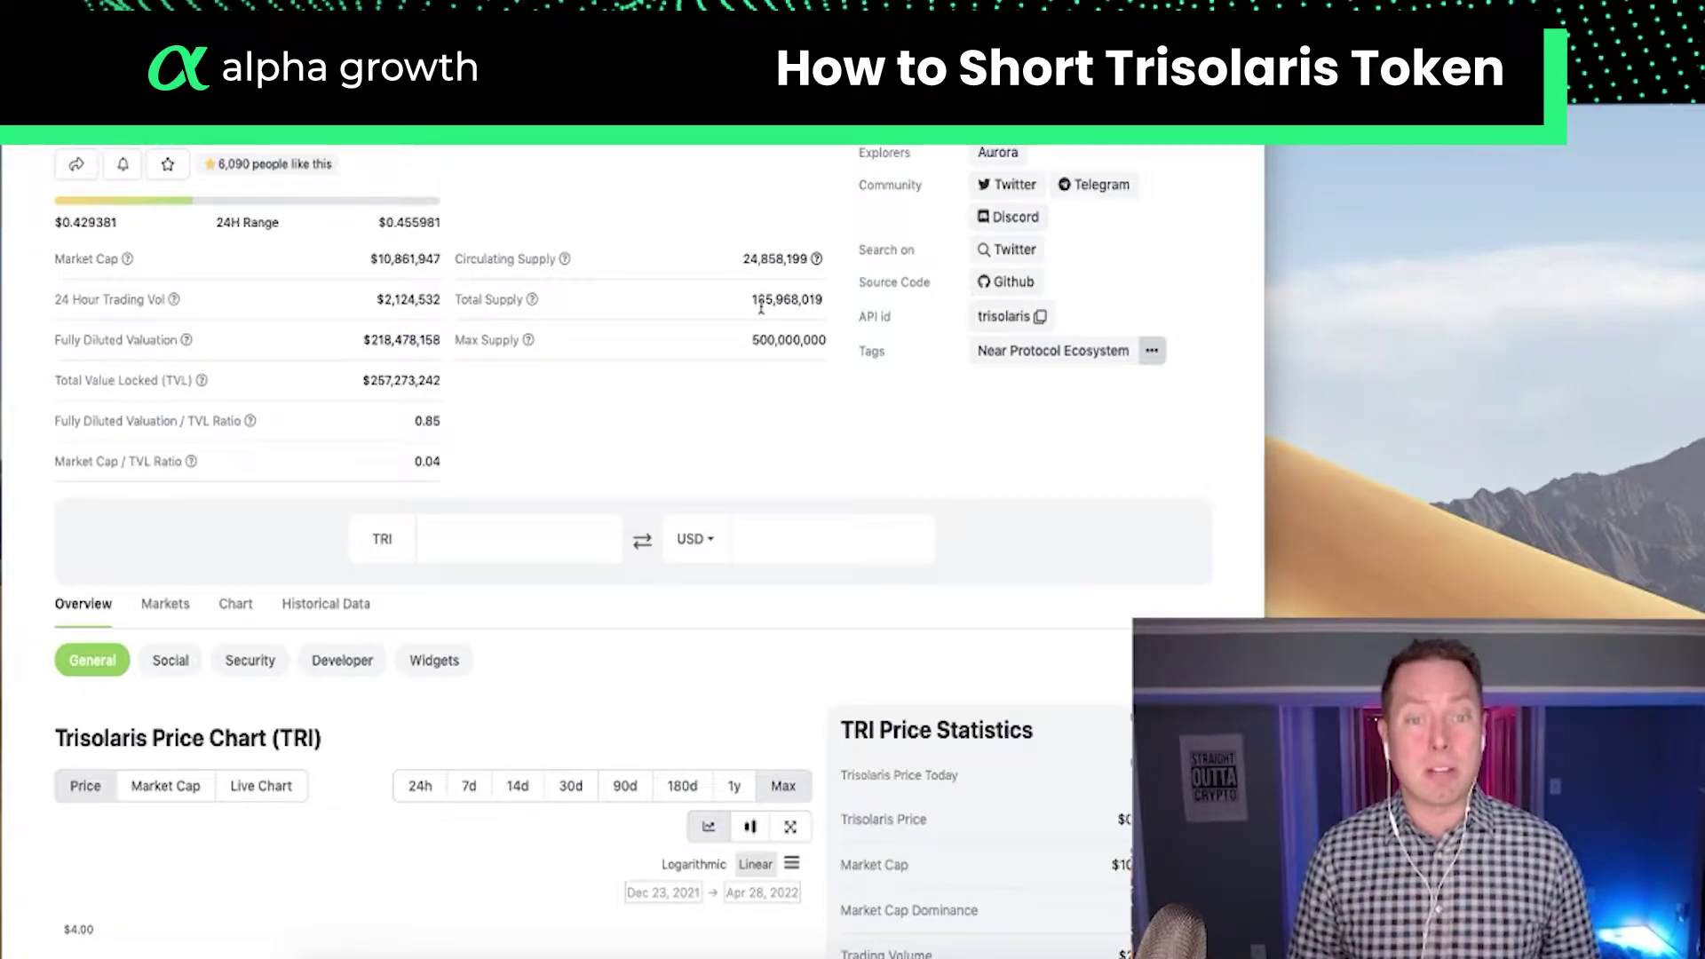
scroll(761, 306, down, 9)
scroll(532, 400, up, 2)
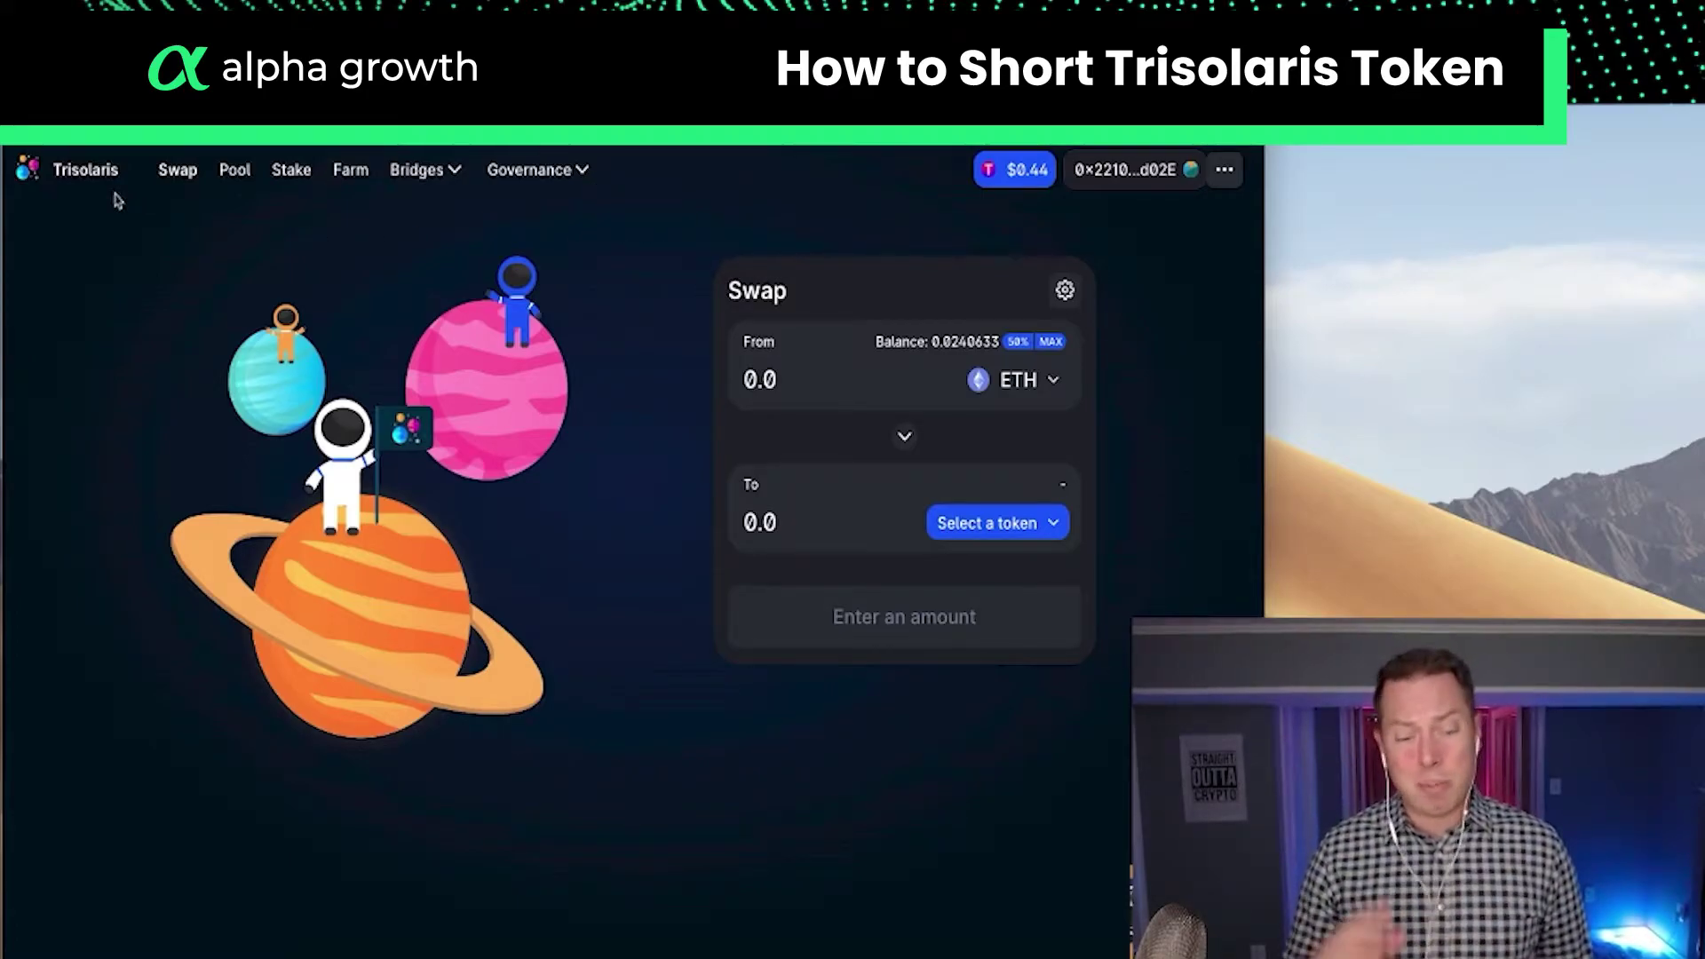
Review the dual rewards pools and their APRs on the Trisolaris Farm page, and open the Stake page
click(342, 175)
scroll(544, 407, down, 4)
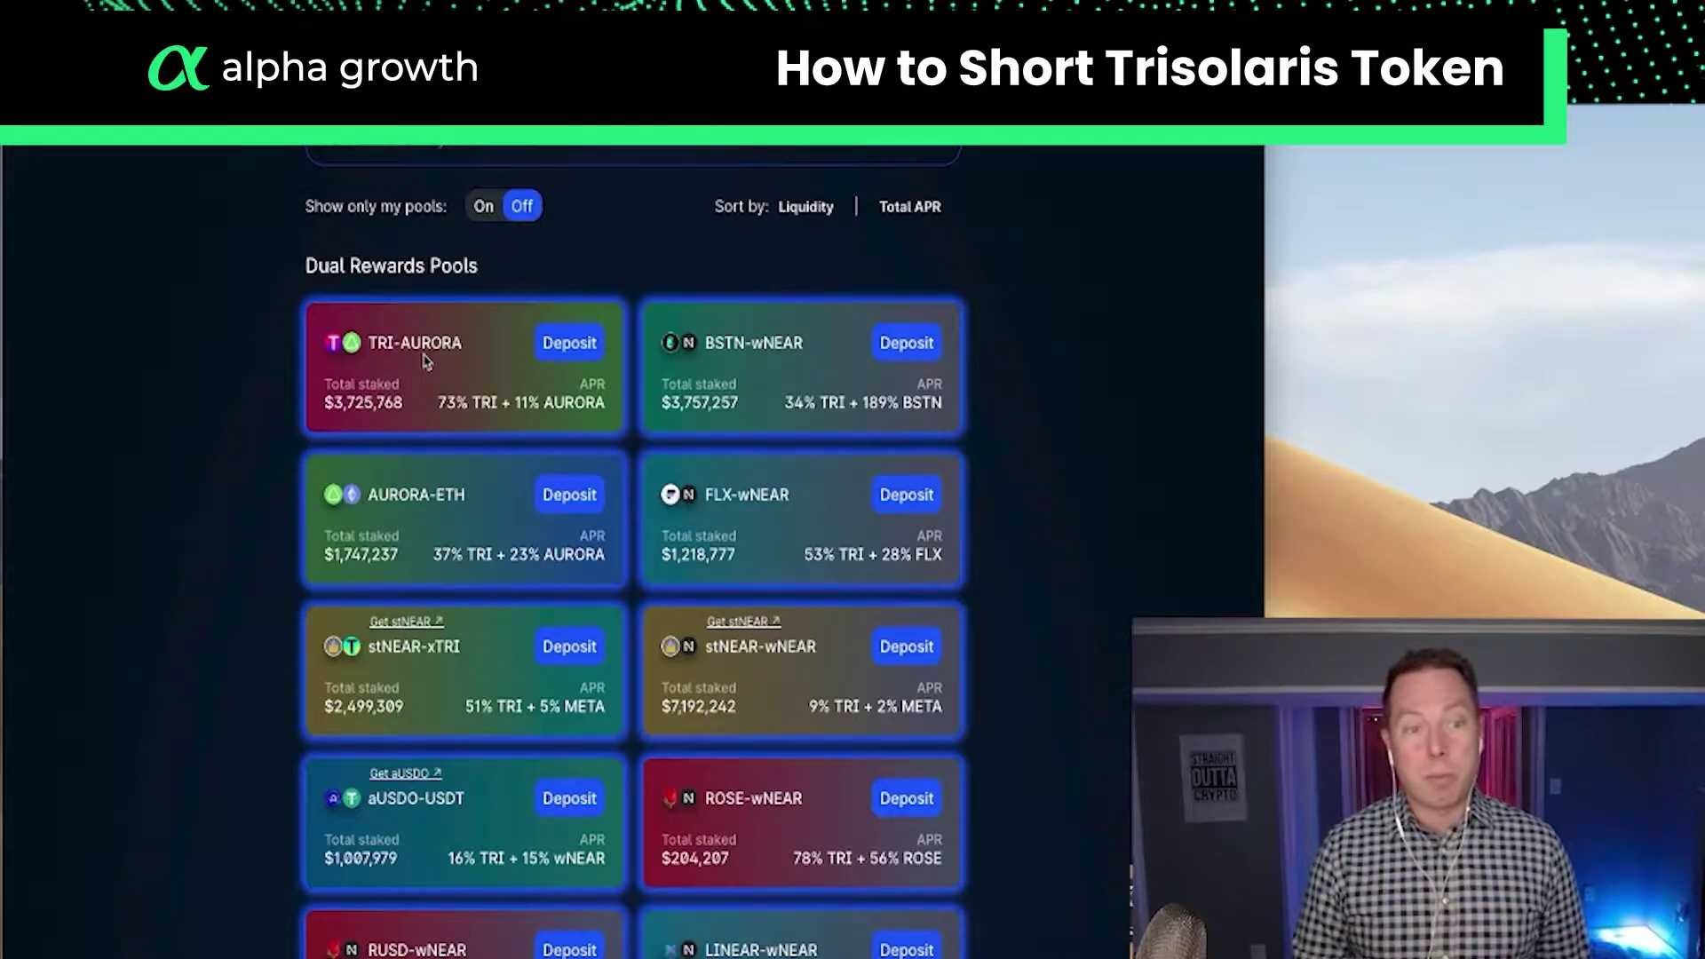
scroll(431, 373, up, 5)
scroll(436, 383, down, 3)
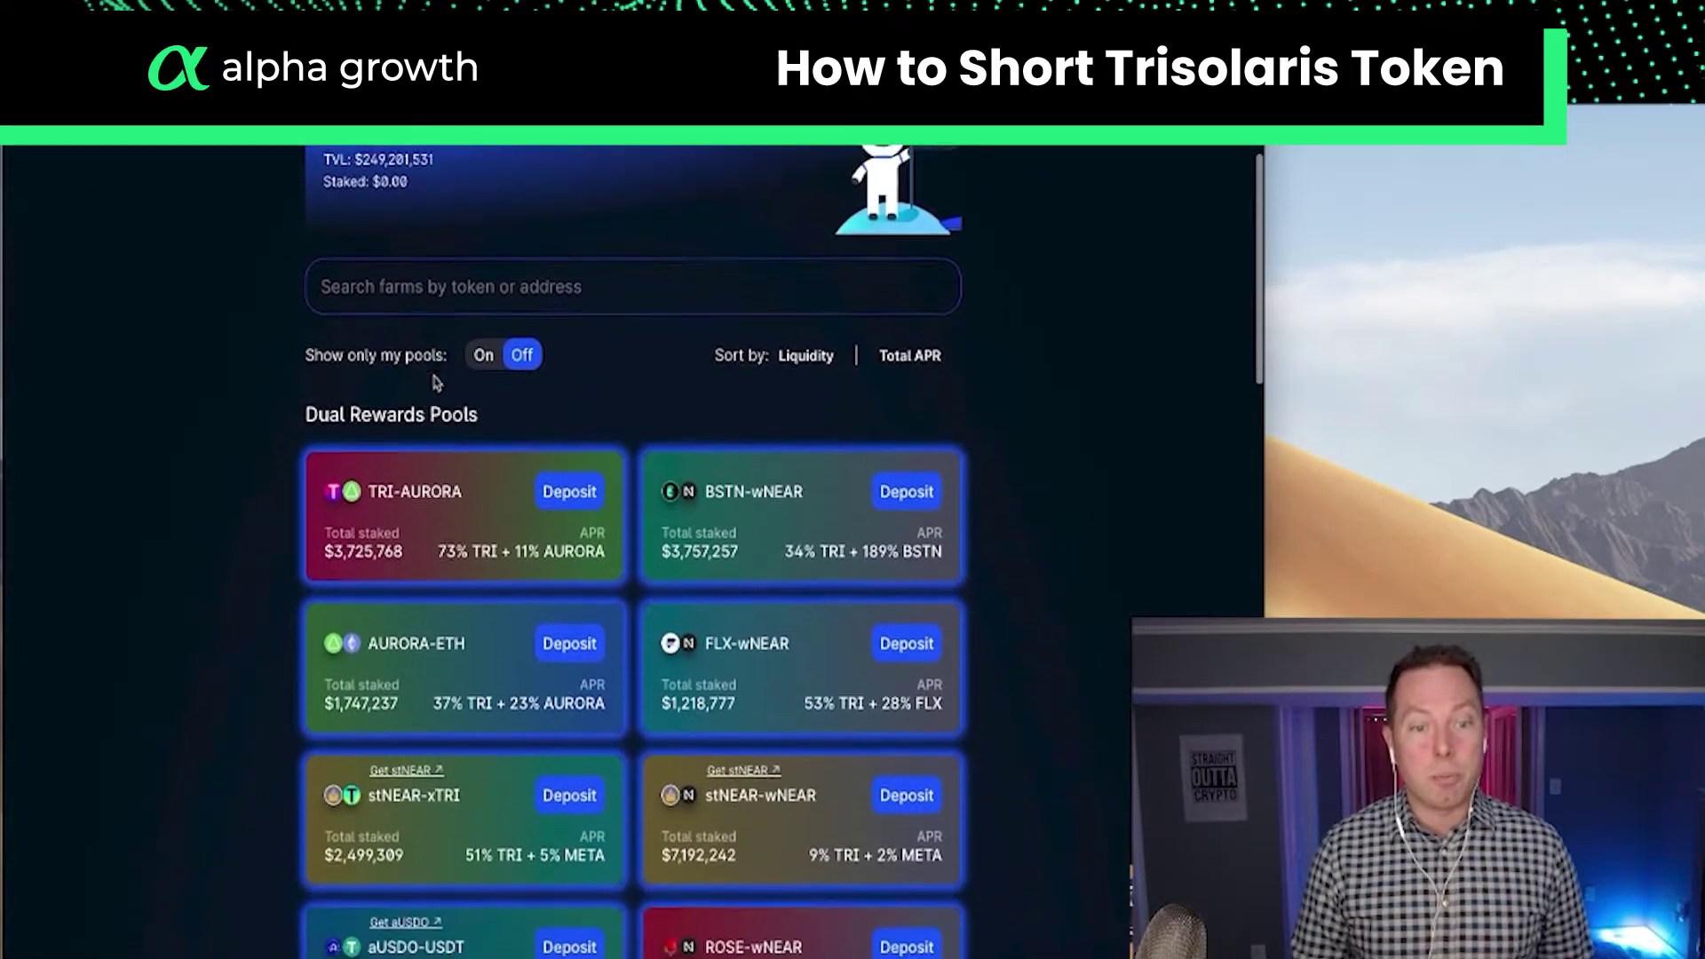
scroll(436, 382, down, 1)
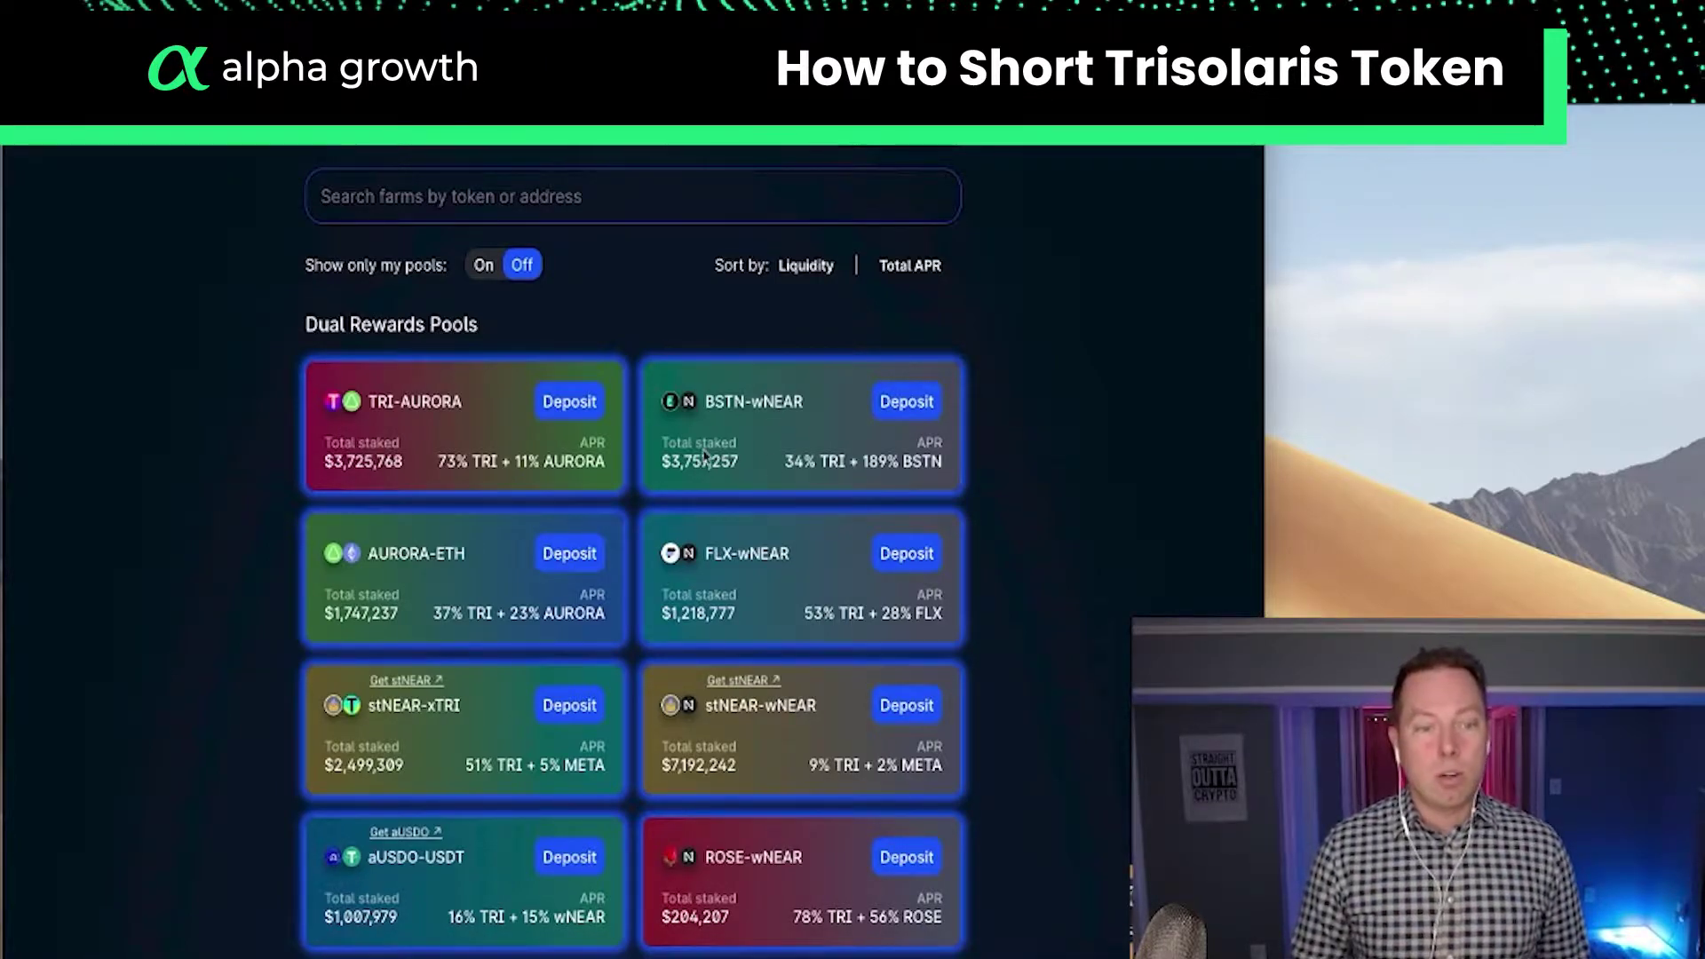
scroll(704, 456, down, 5)
scroll(706, 456, up, 10)
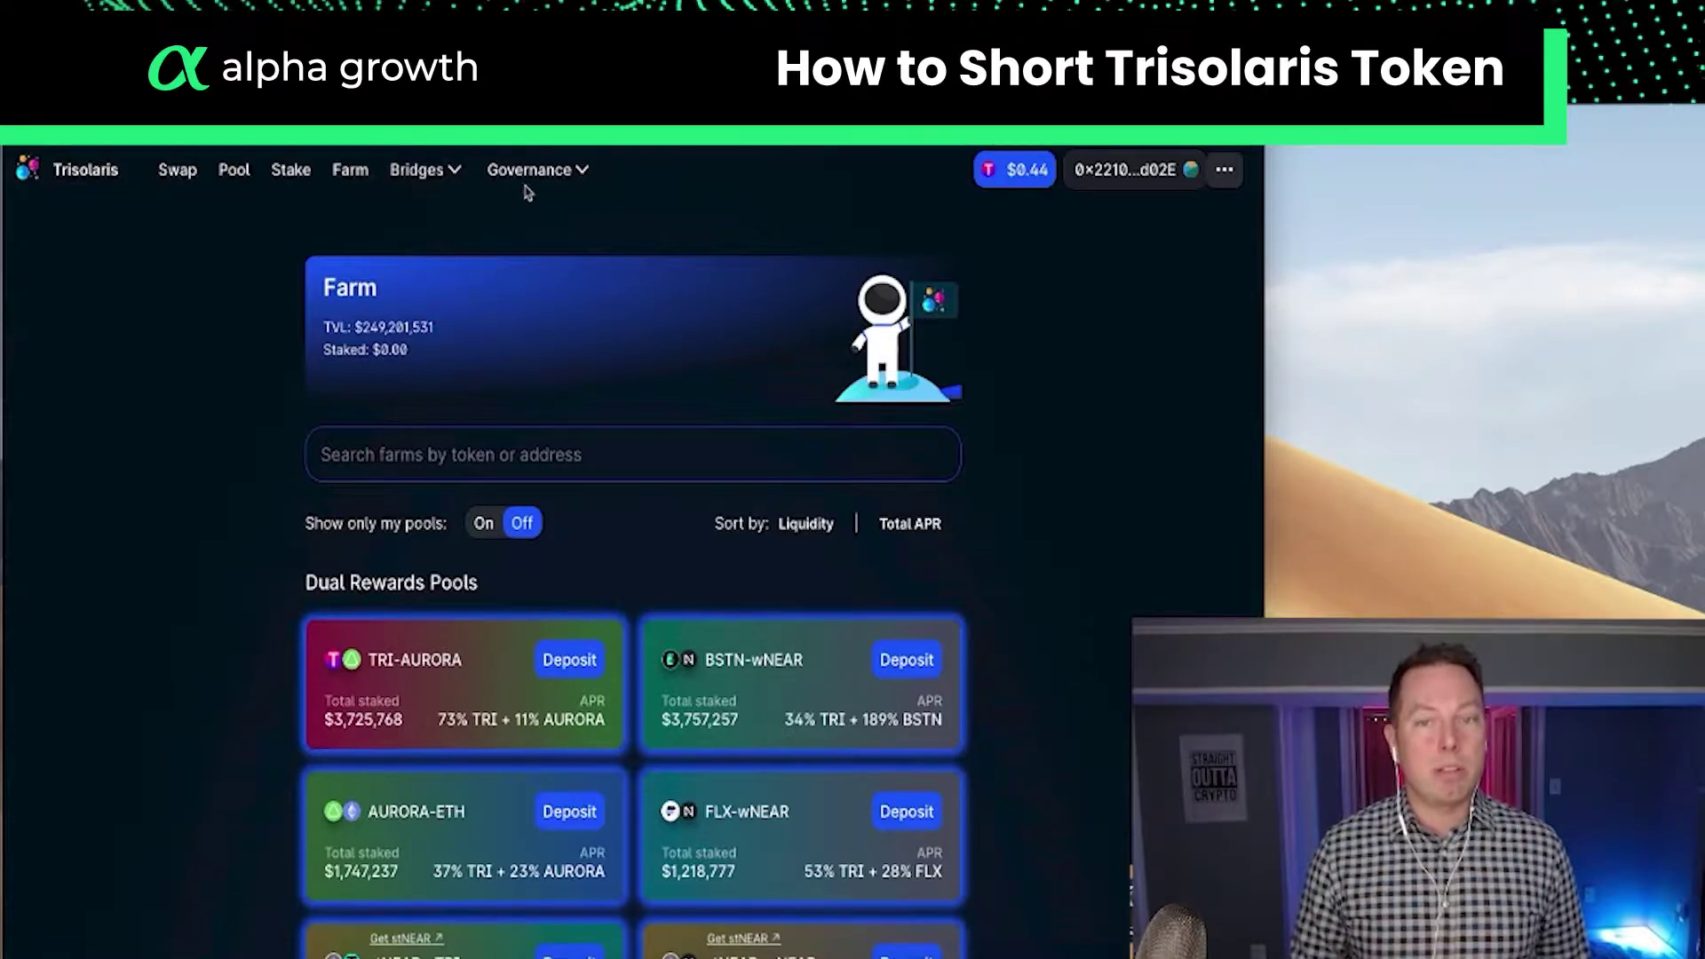
click(283, 172)
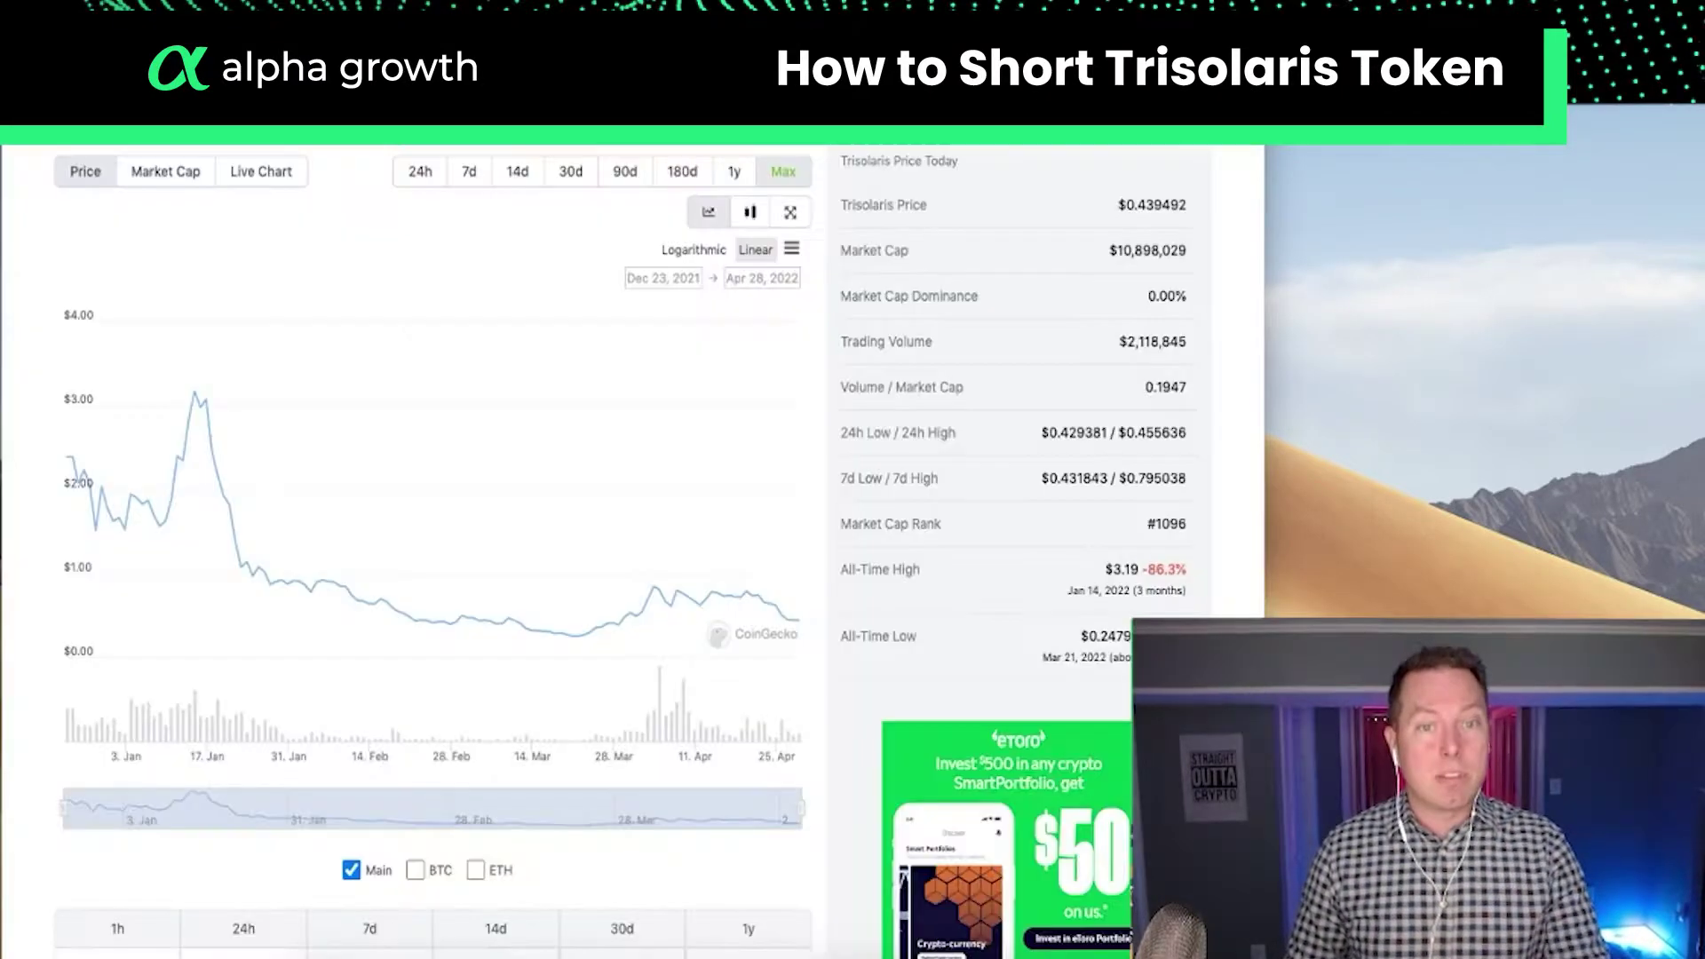
Look up crv on CoinGecko, open Curve DAO Token, and examine its maximum-range price chart and supply figures
scroll(1119, 198, up, 10)
click(1119, 197)
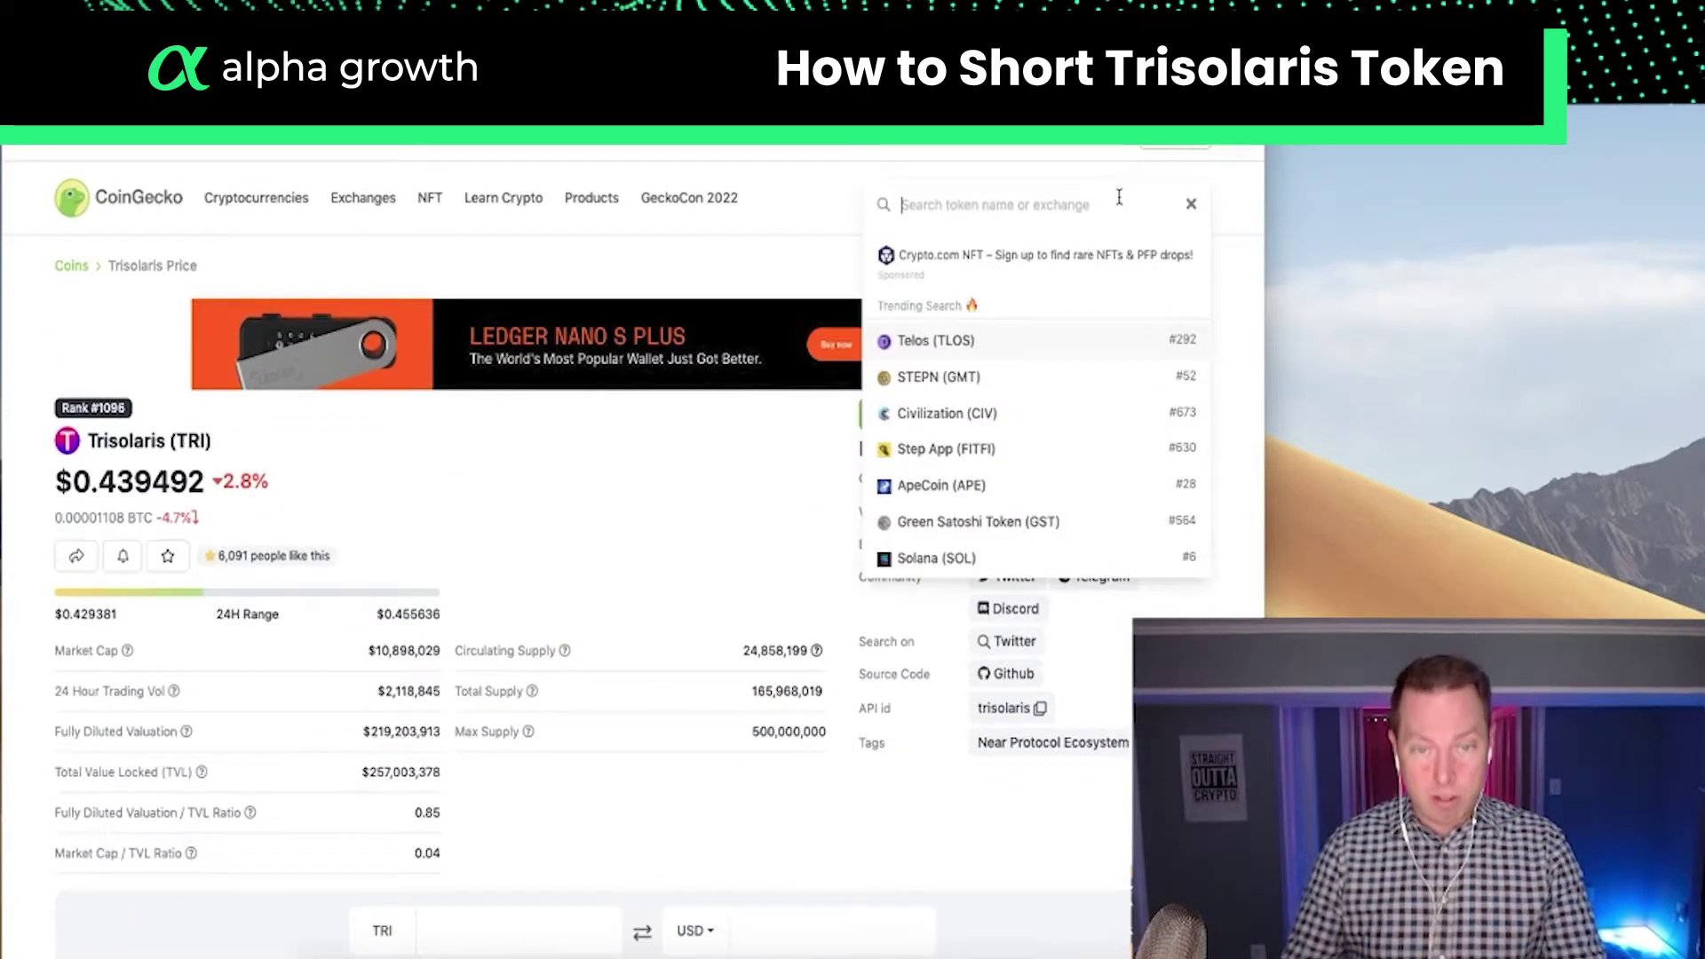
text(crv)
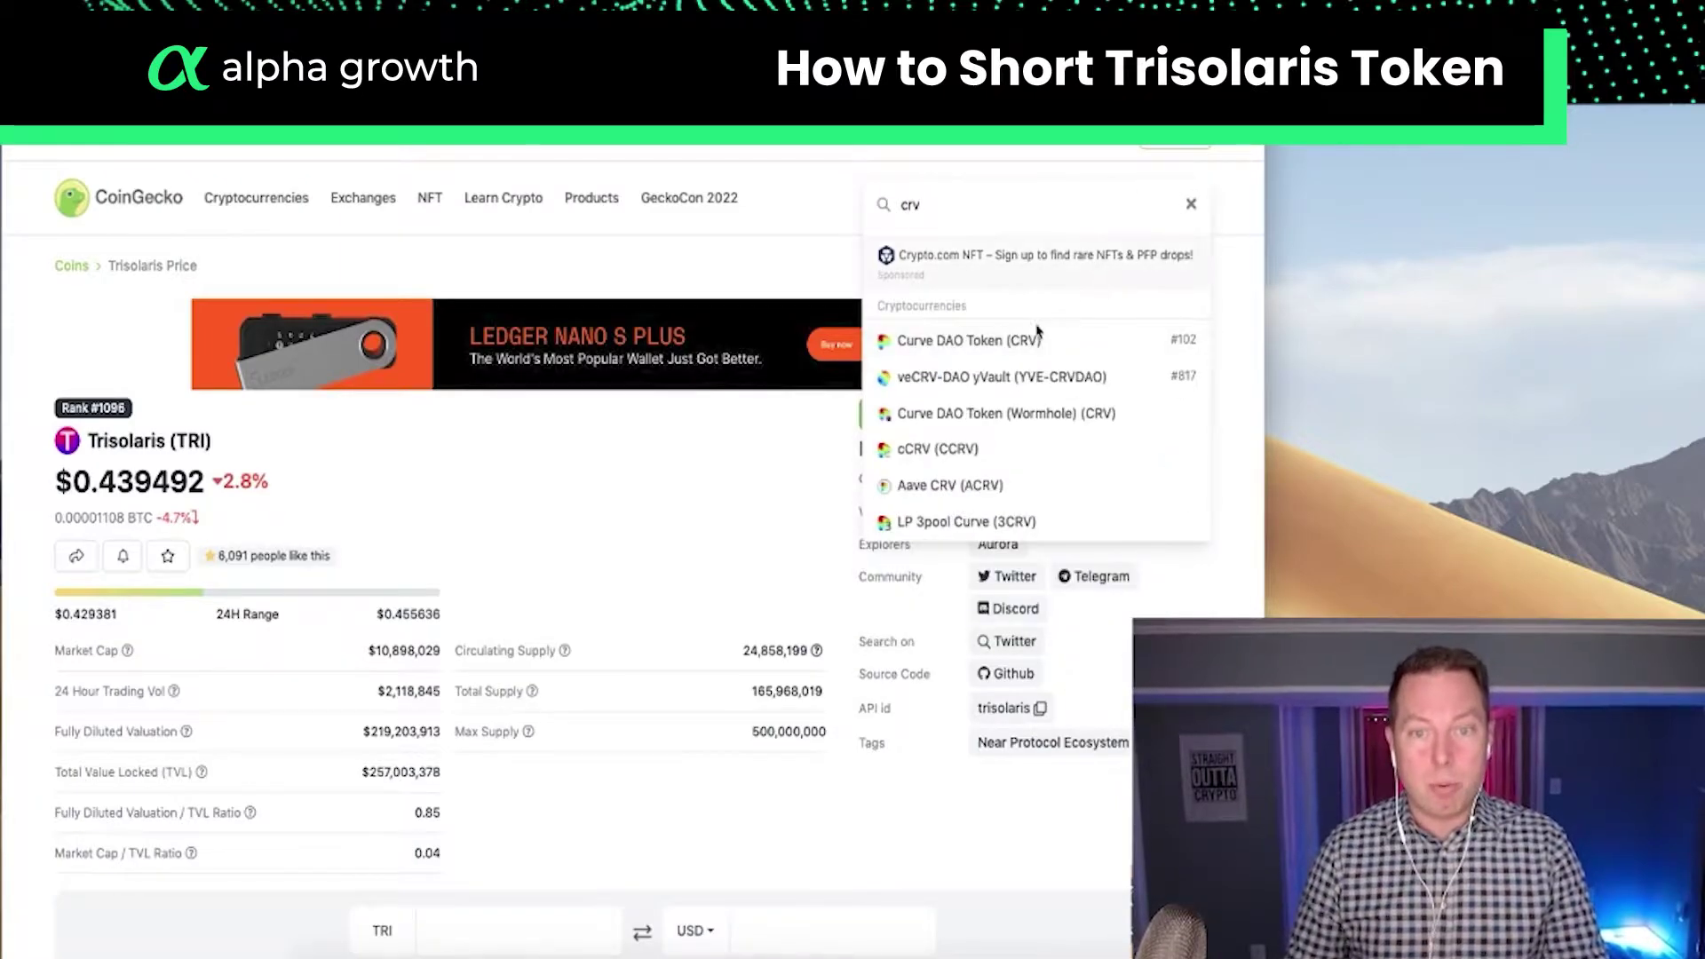
click(1024, 347)
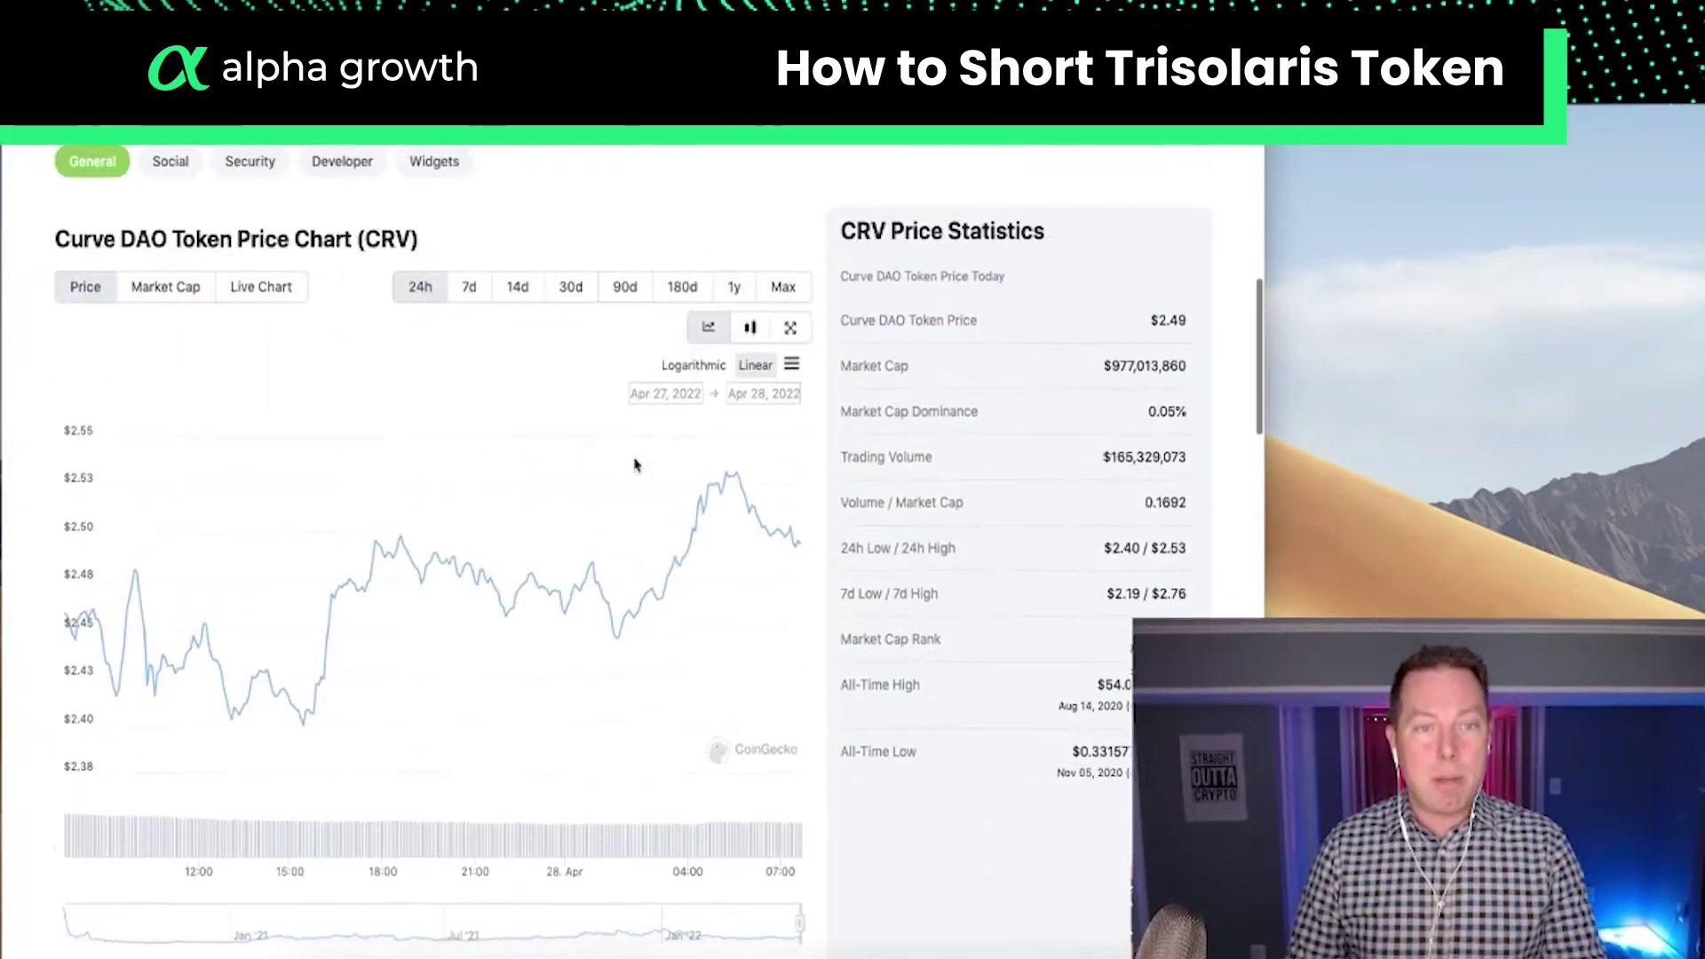
click(783, 288)
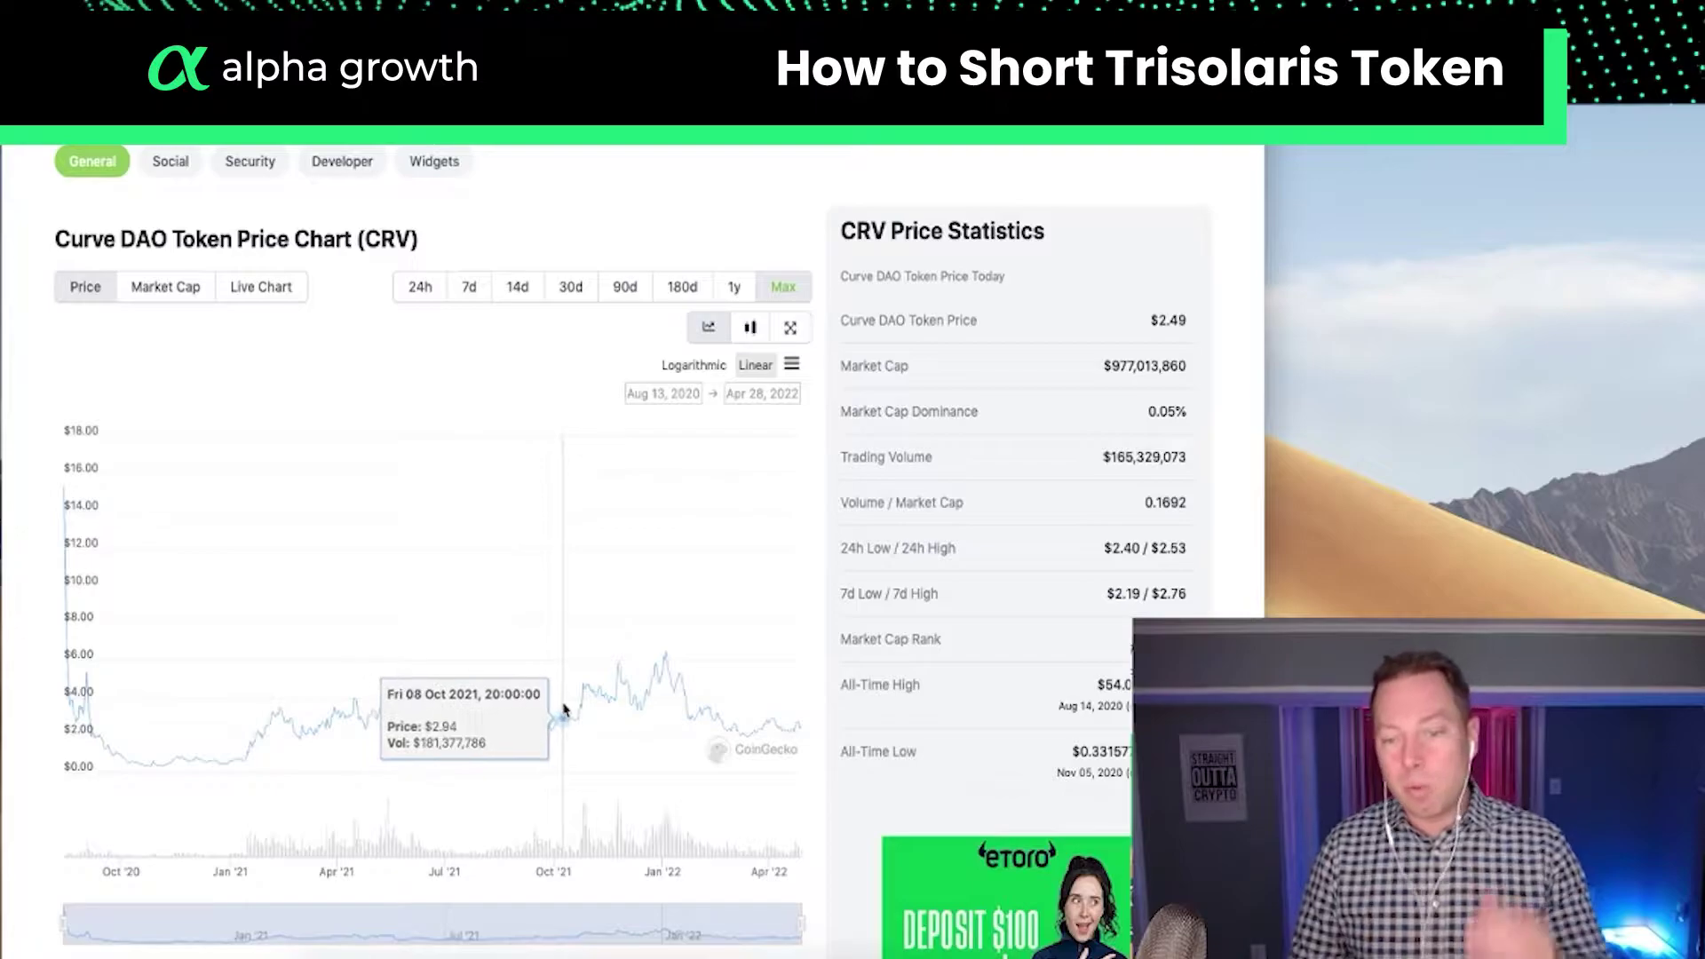
scroll(949, 535, up, 10)
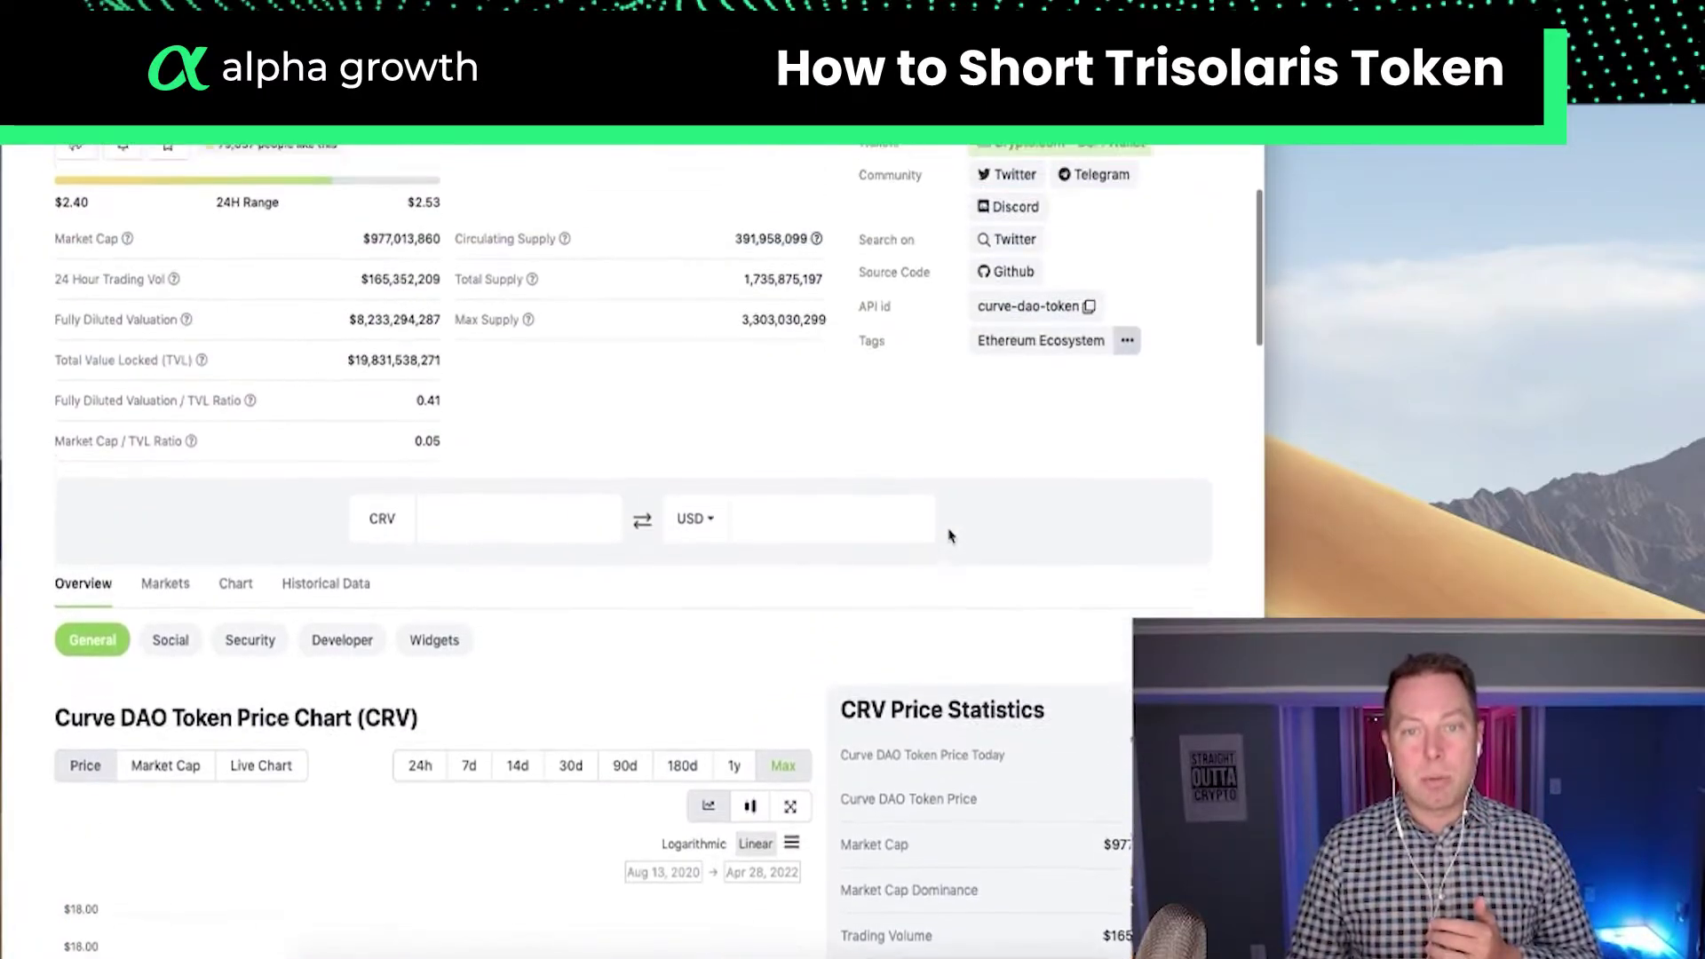
scroll(949, 535, down, 10)
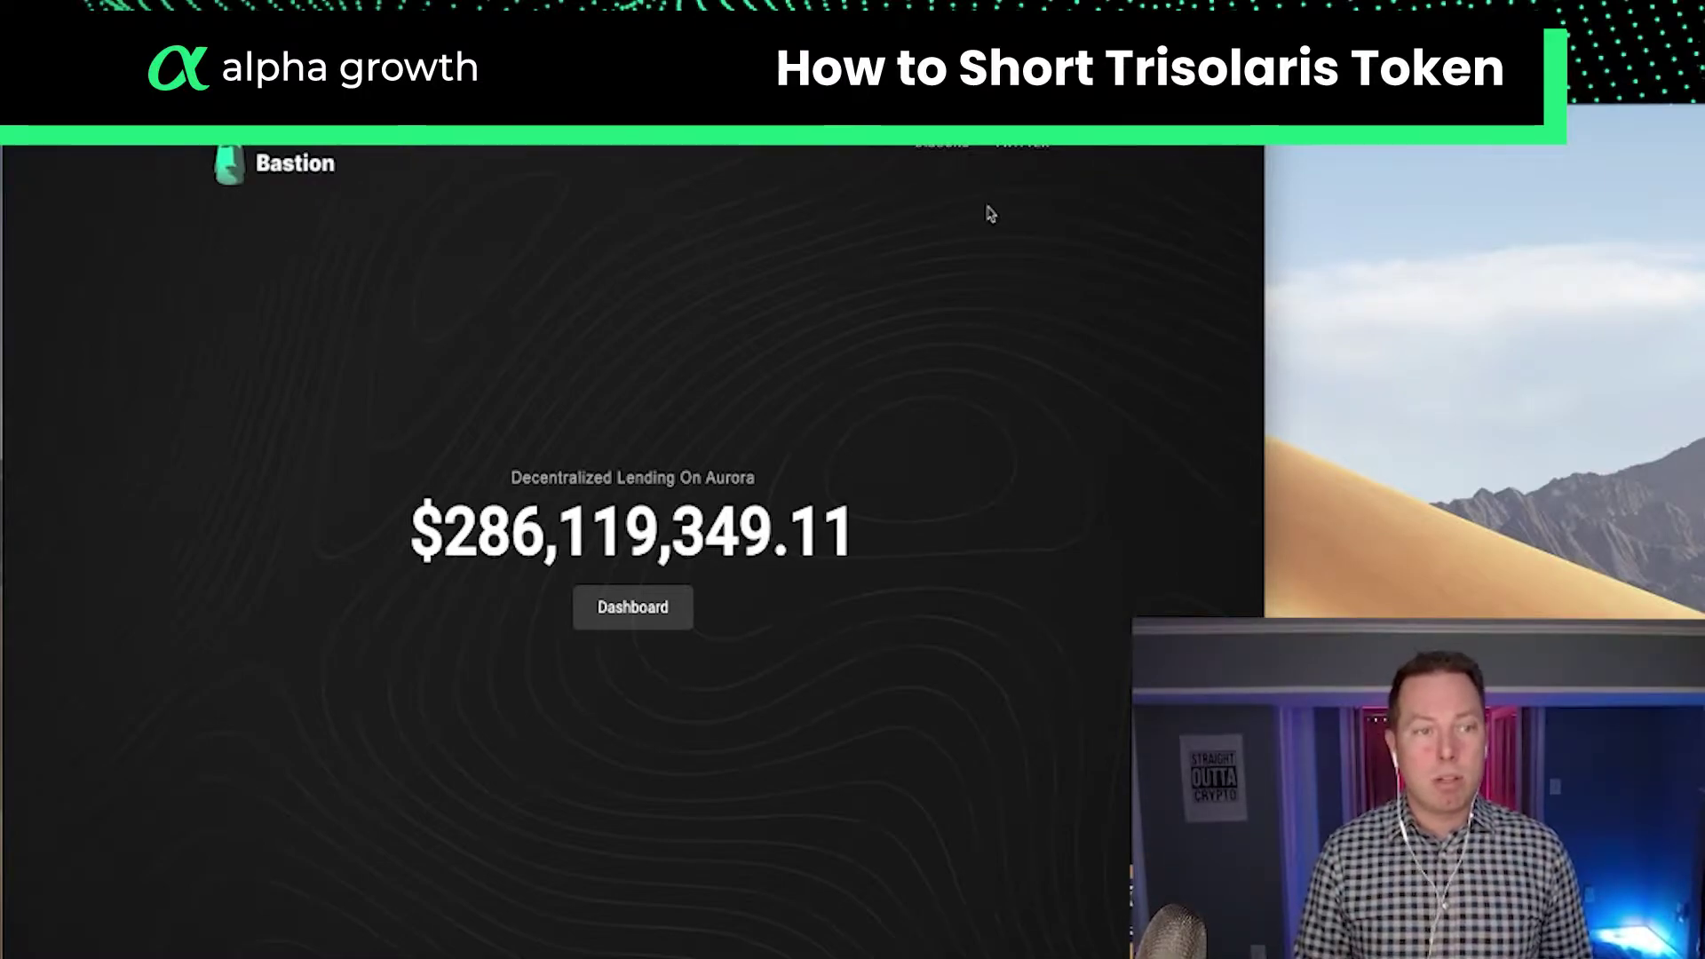
Enter the Bastion lending dashboard and open the Aurora Ecosystem realm
click(649, 619)
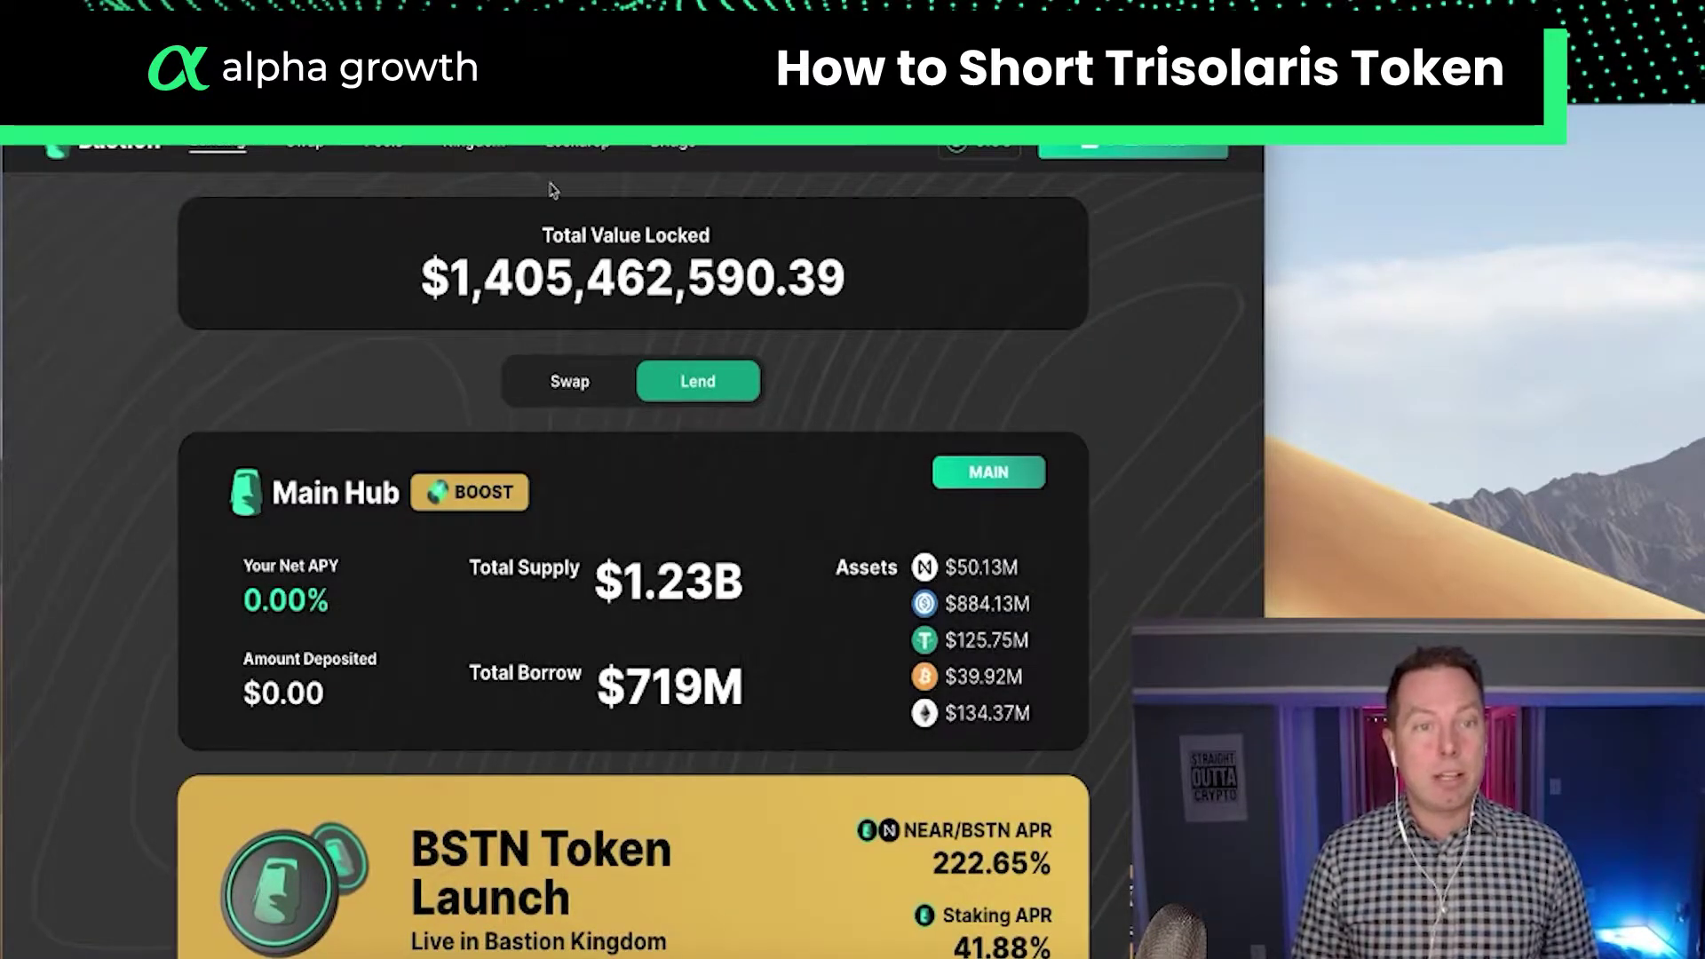
scroll(637, 300, down, 6)
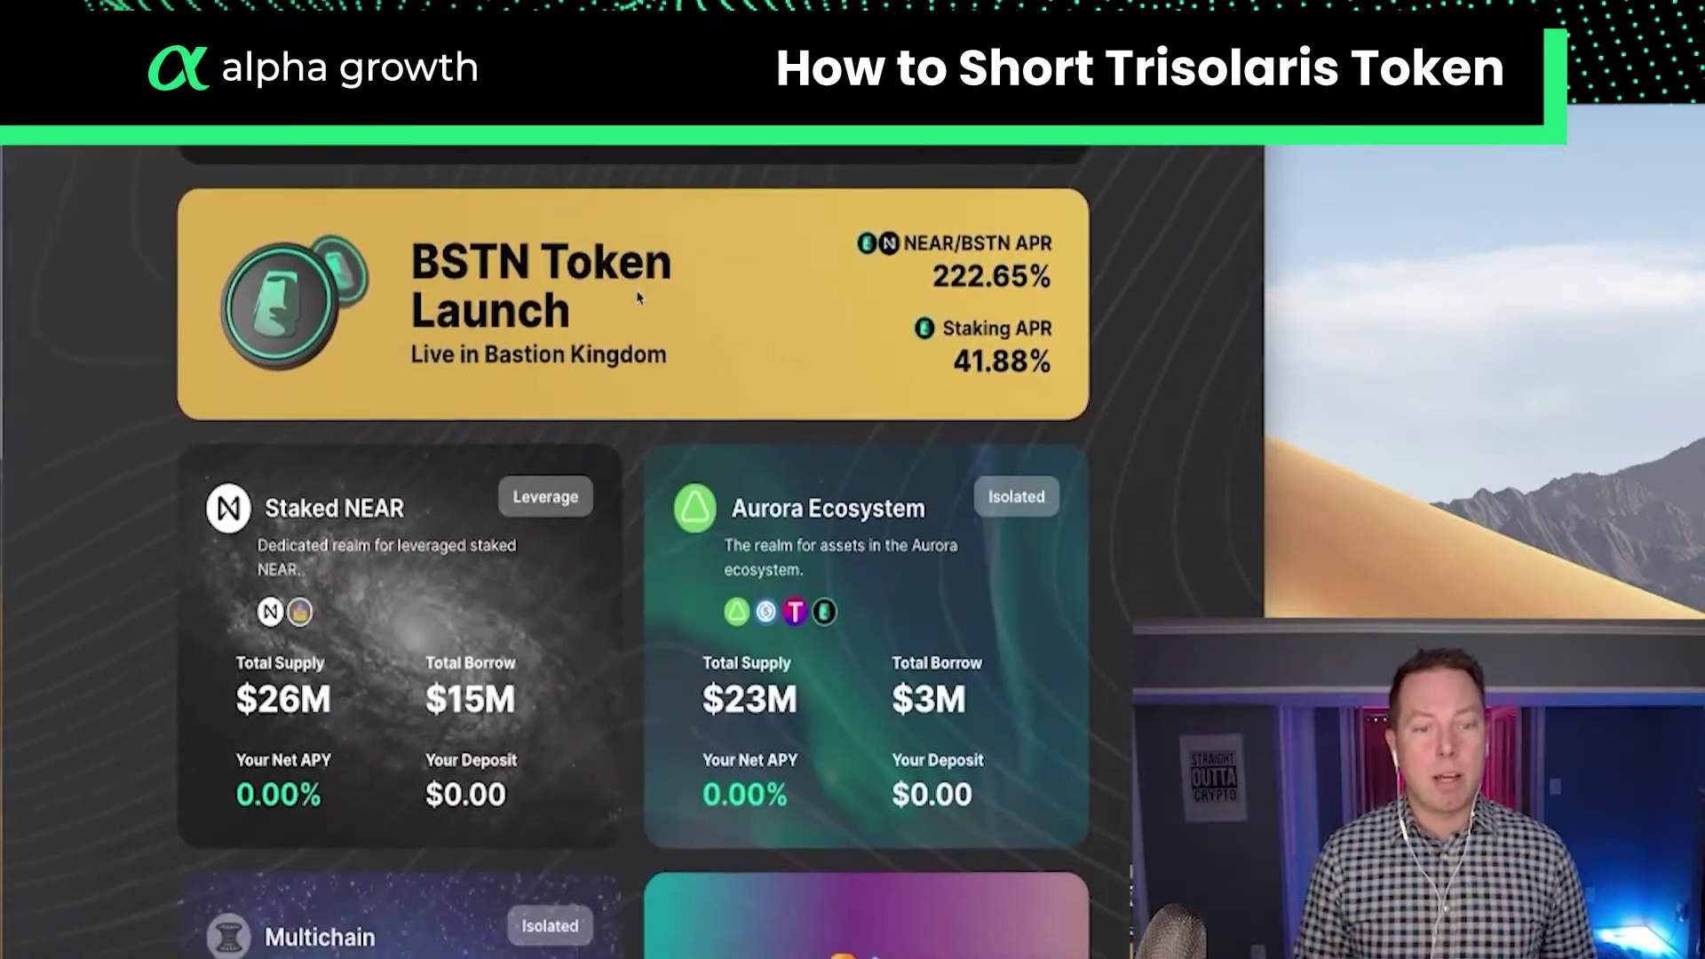
scroll(637, 300, up, 2)
scroll(638, 300, down, 6)
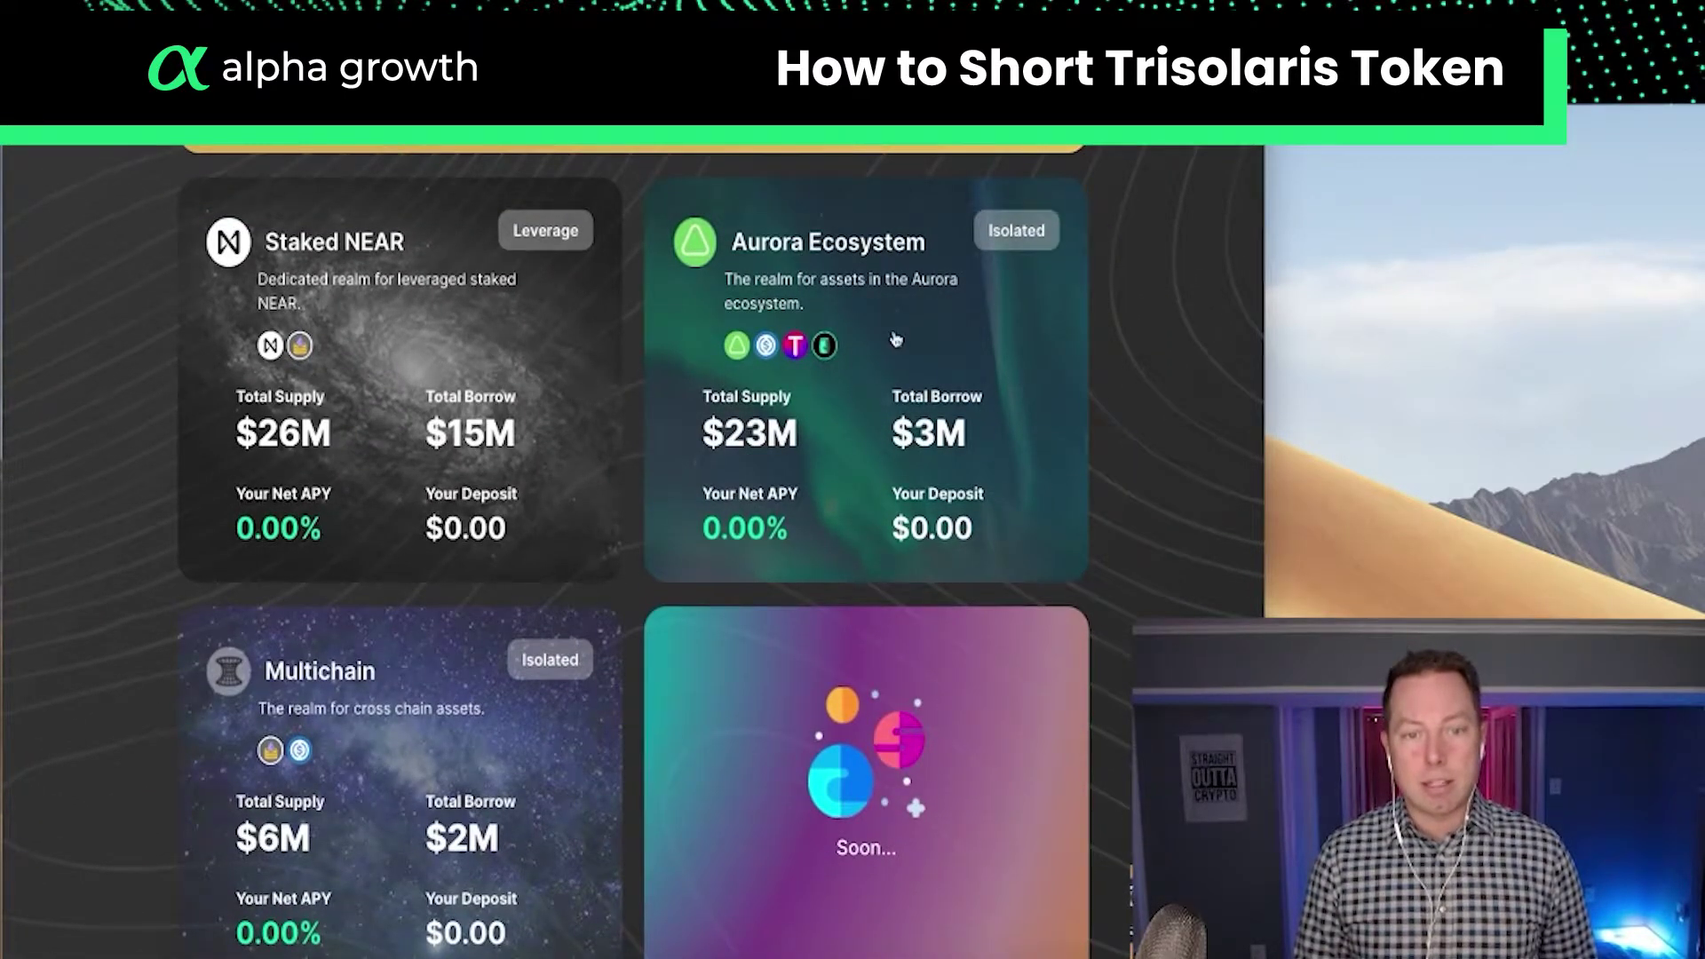
scroll(465, 380, up, 10)
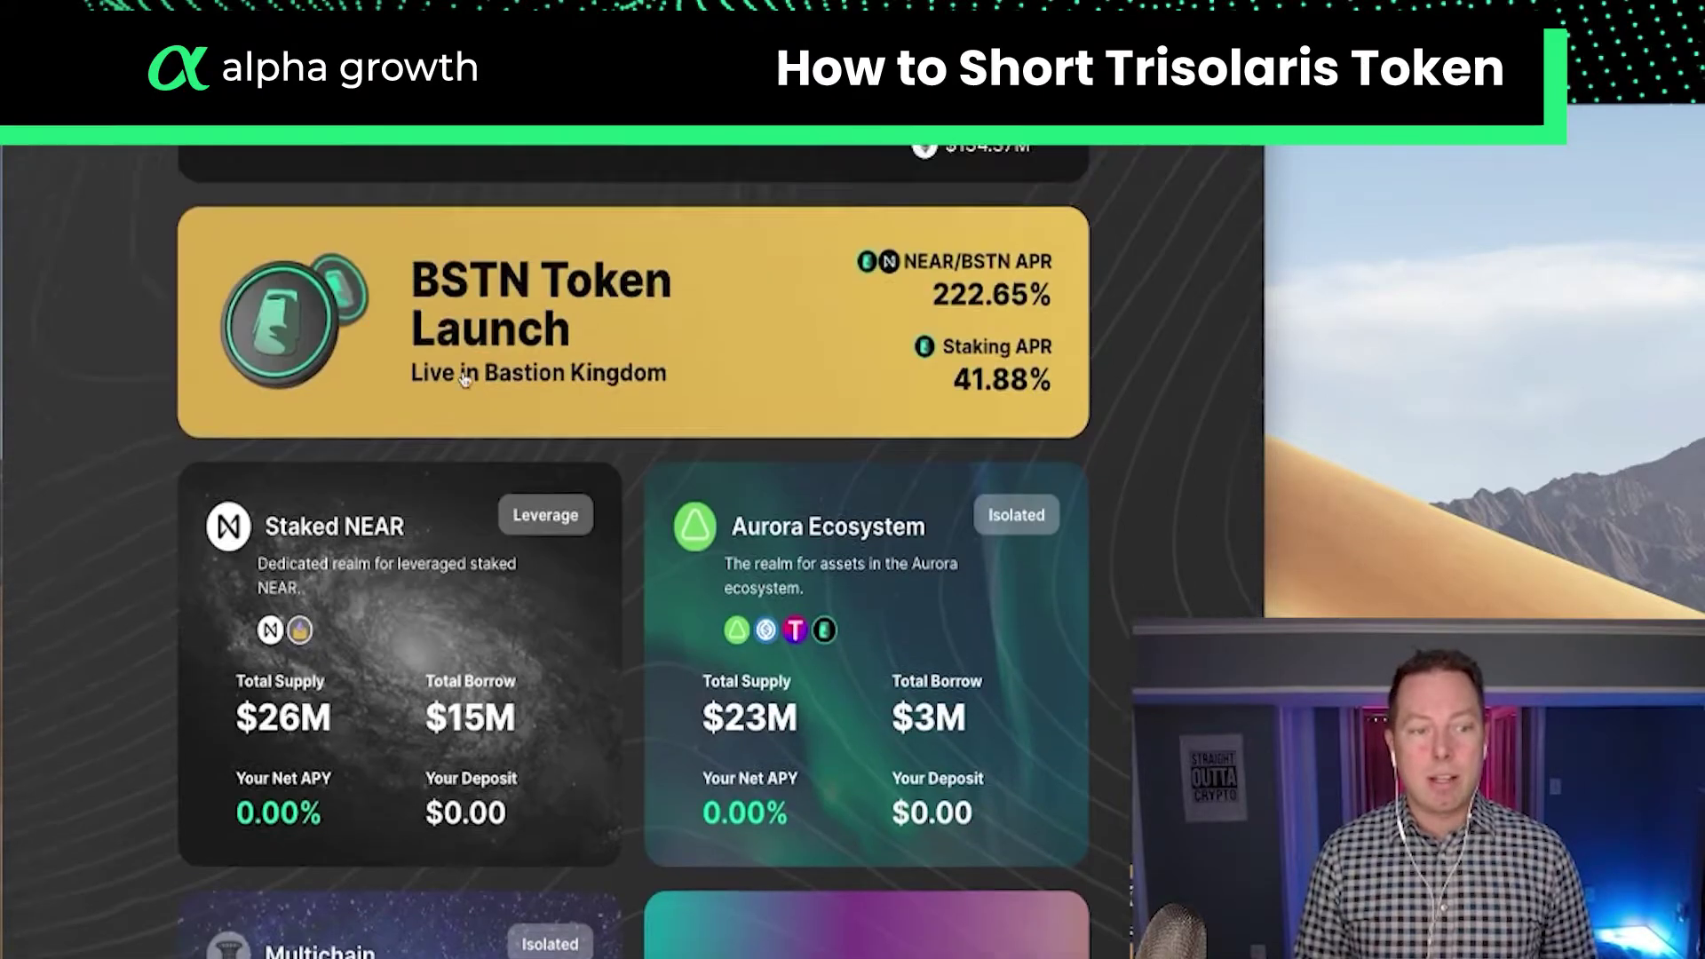
scroll(464, 380, down, 8)
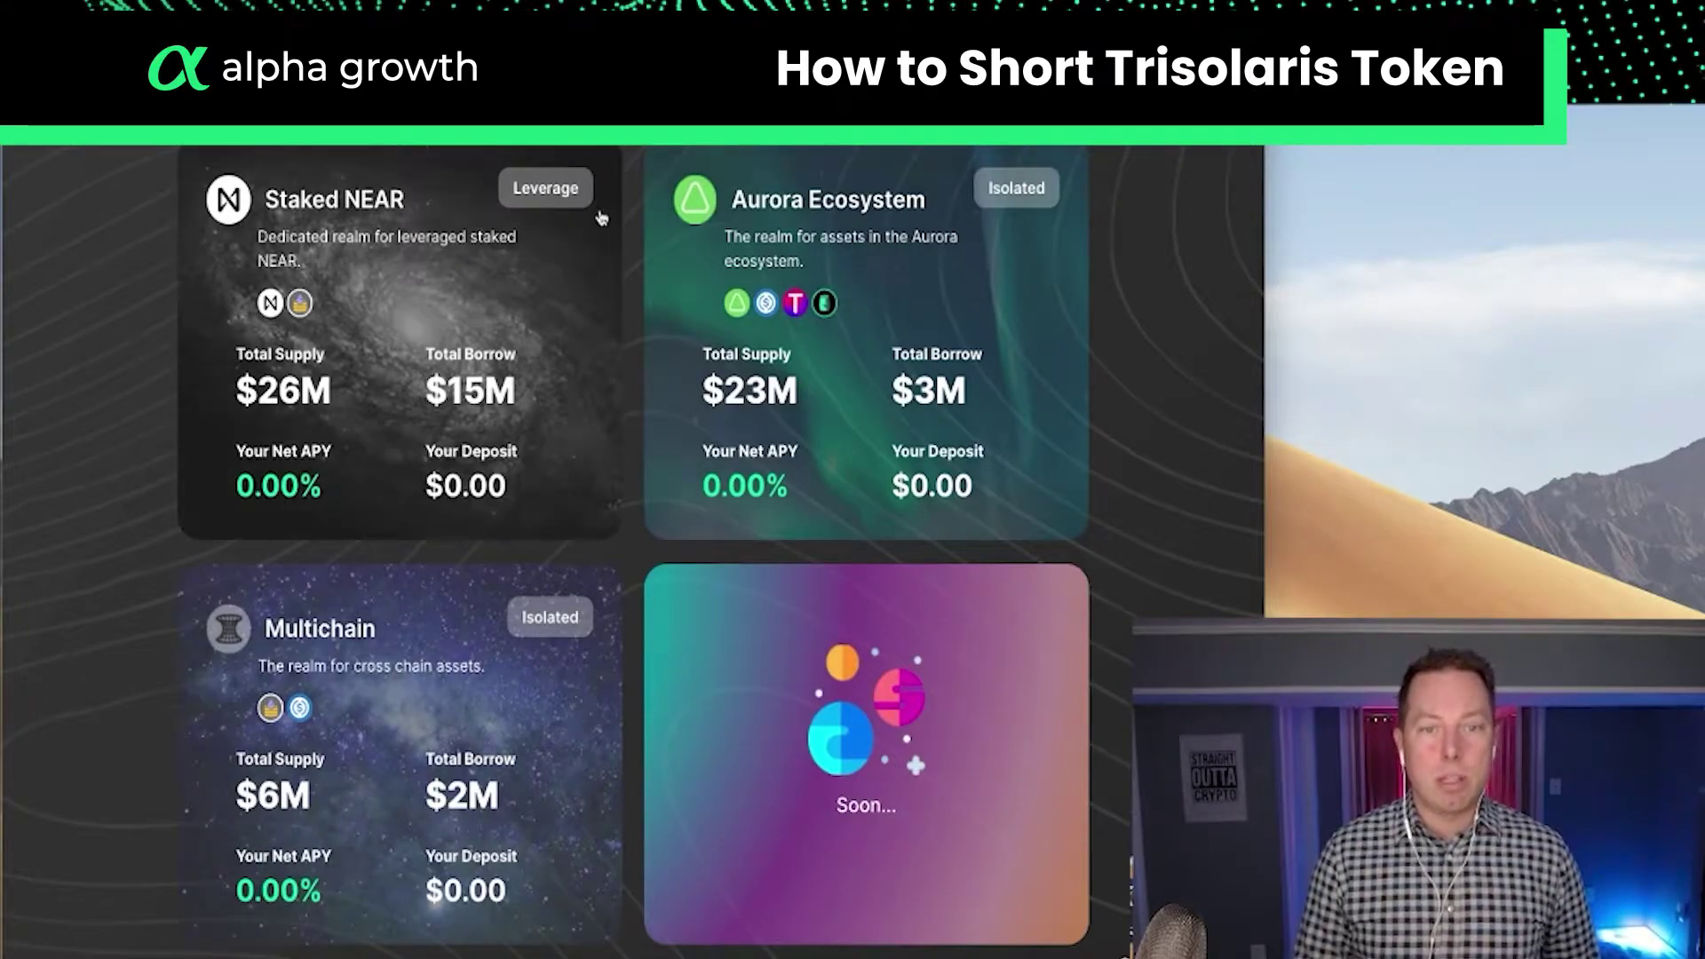
click(896, 276)
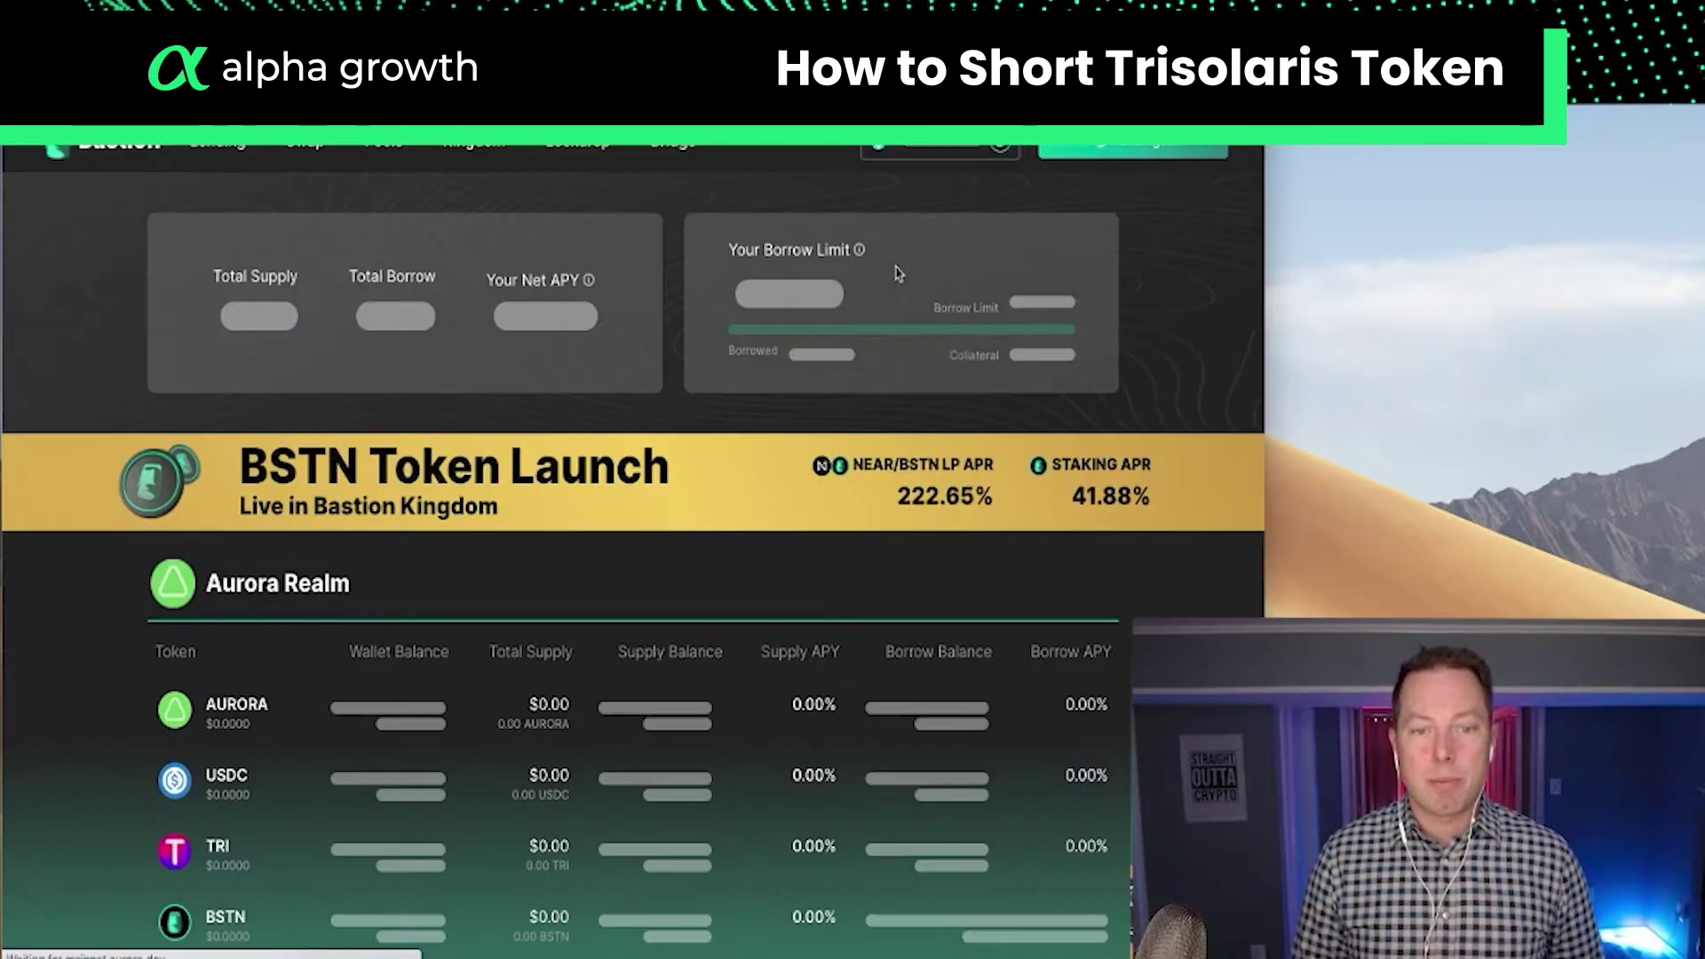
Examine the Aurora Realm's token list, comparing wallet balances, supply APY and borrow APY for USDC and TRI
scroll(975, 383, down, 1)
scroll(975, 382, up, 1)
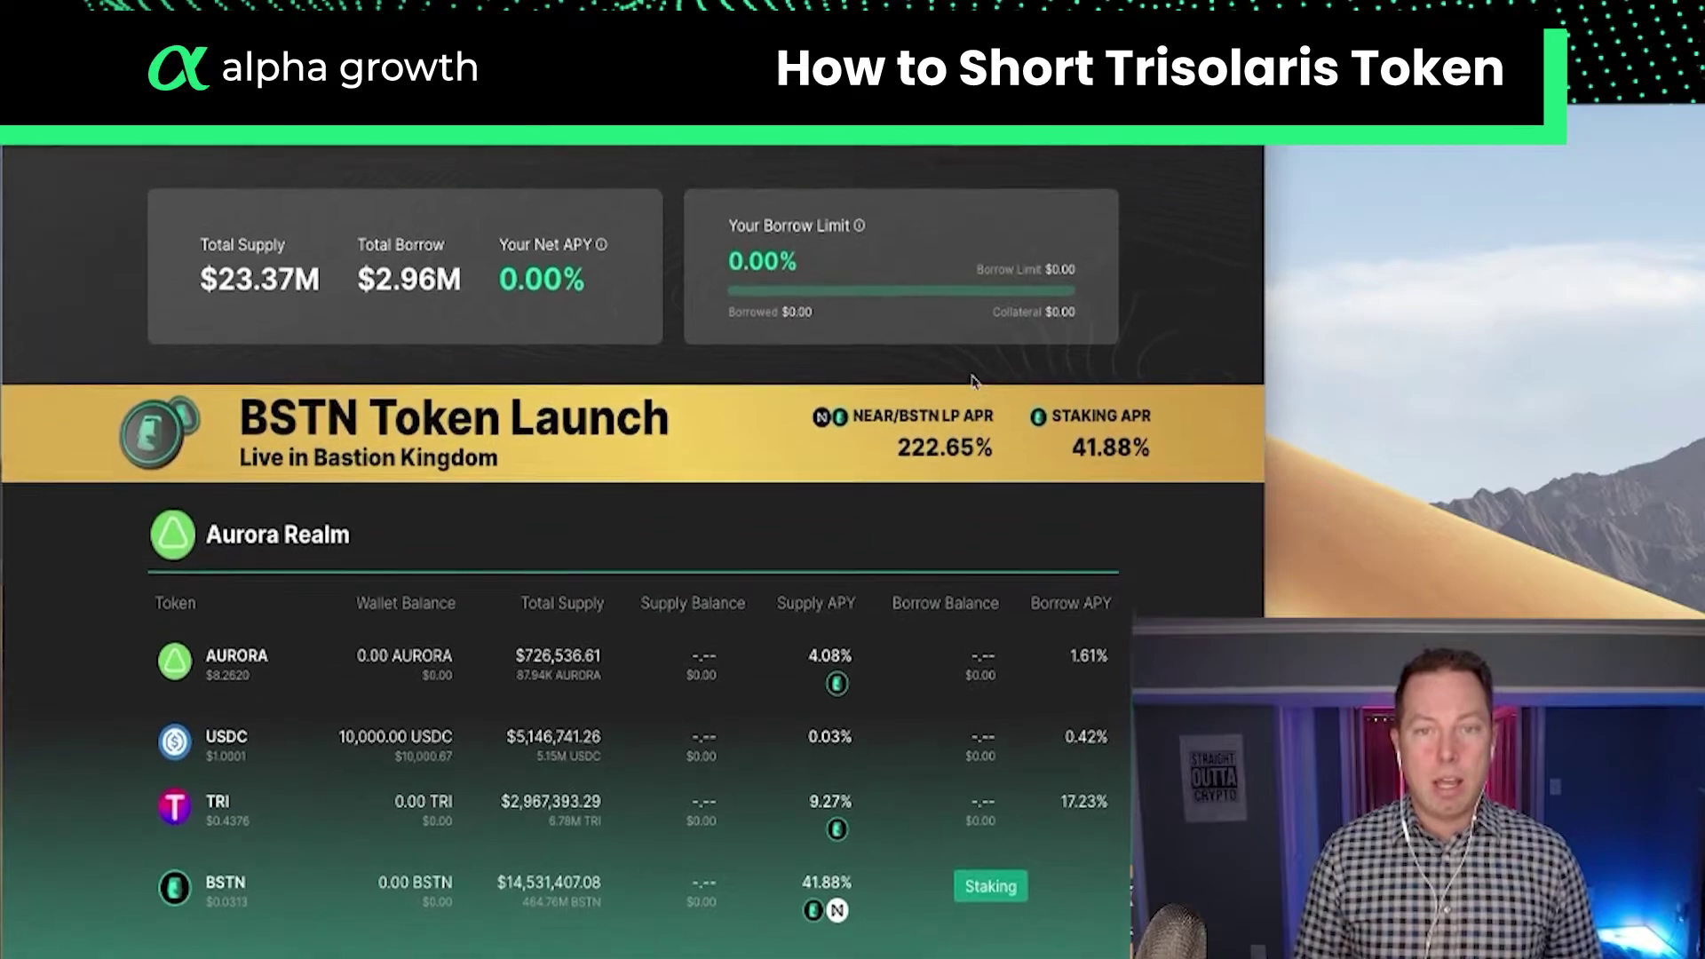
scroll(975, 382, down, 1)
scroll(975, 382, down, 1)
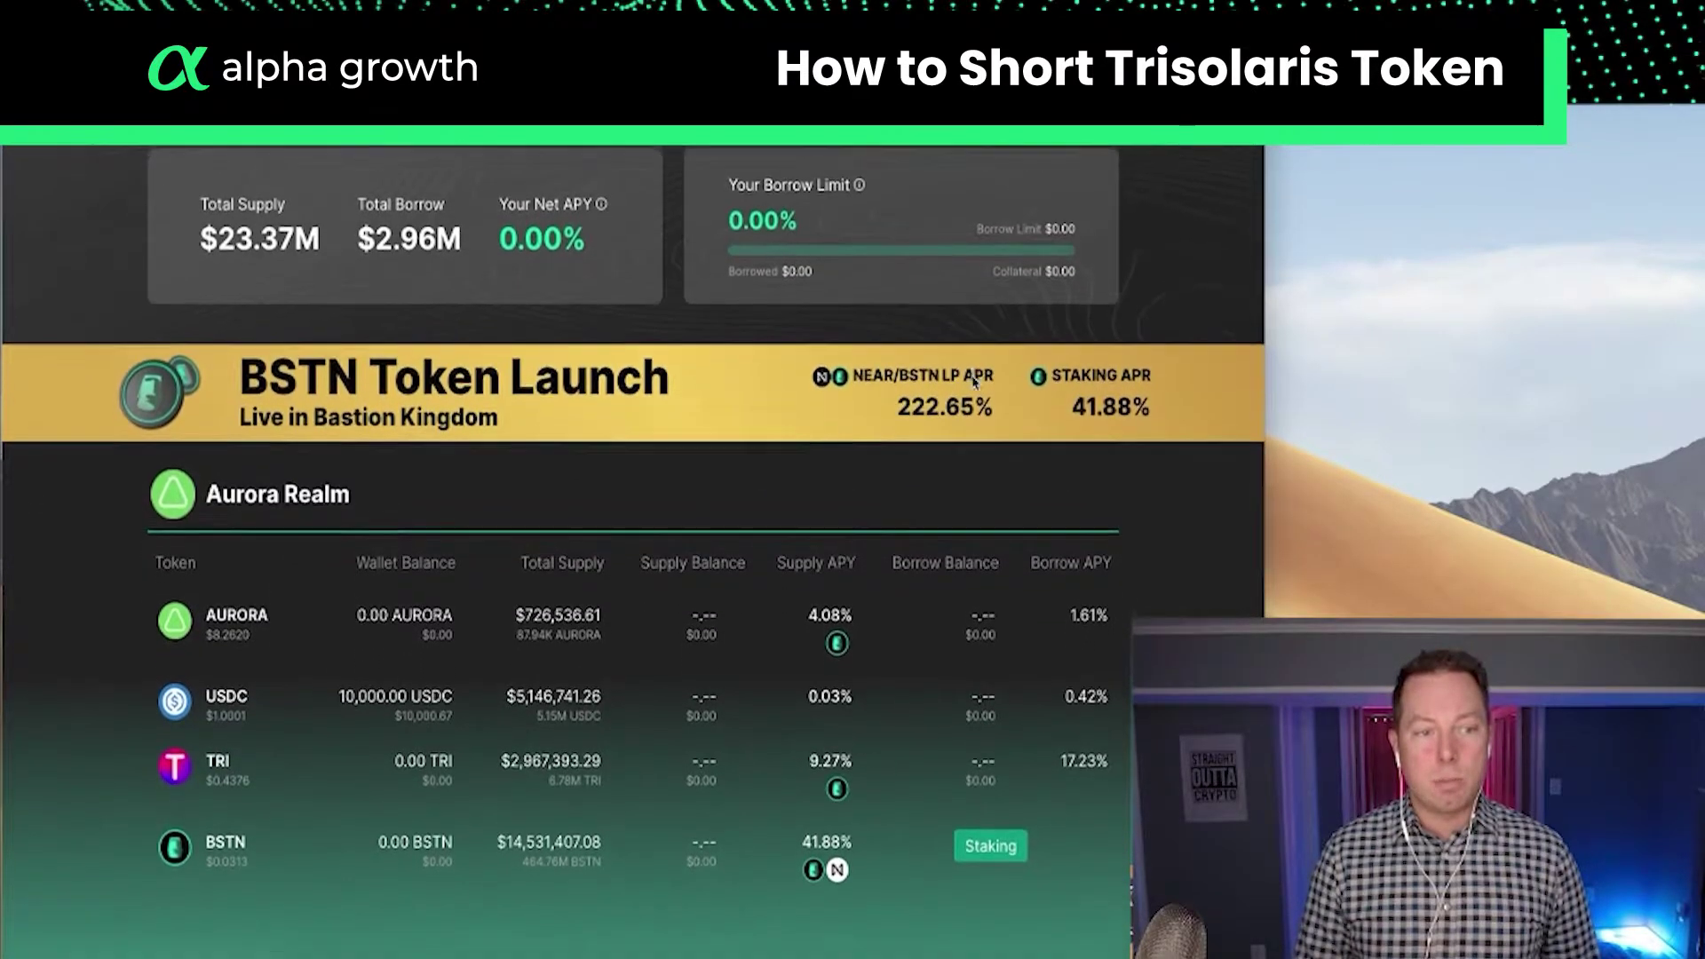
scroll(975, 382, up, 1)
scroll(974, 382, down, 1)
scroll(975, 383, down, 1)
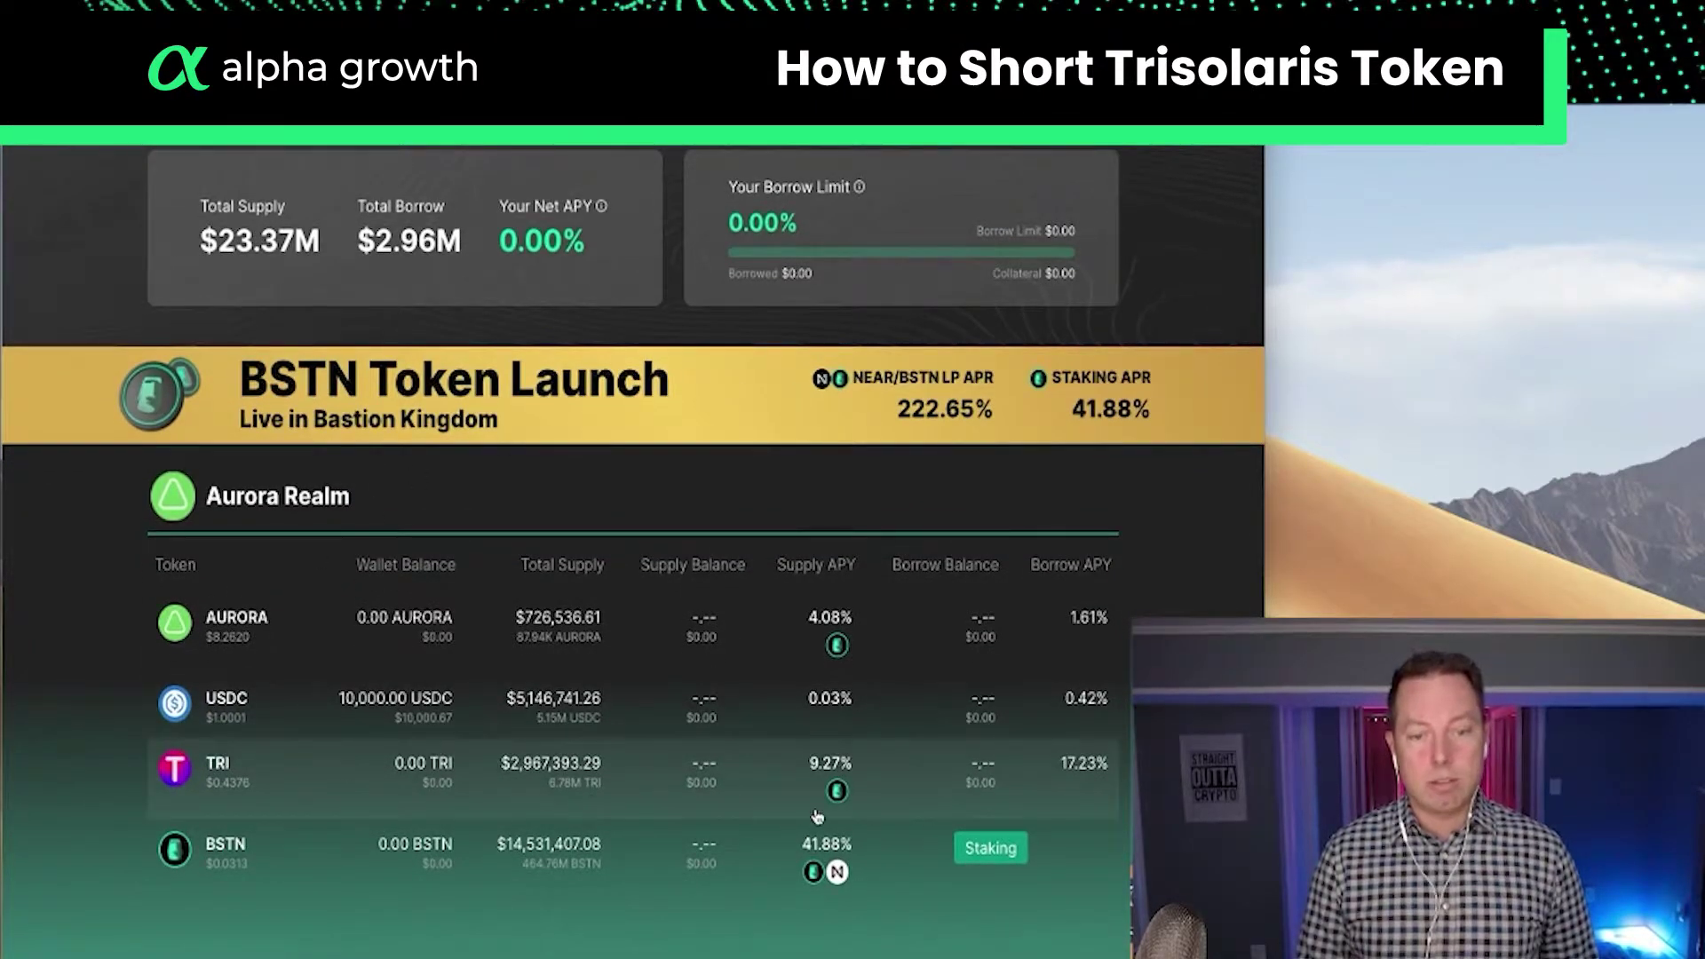
scroll(442, 761, up, 1)
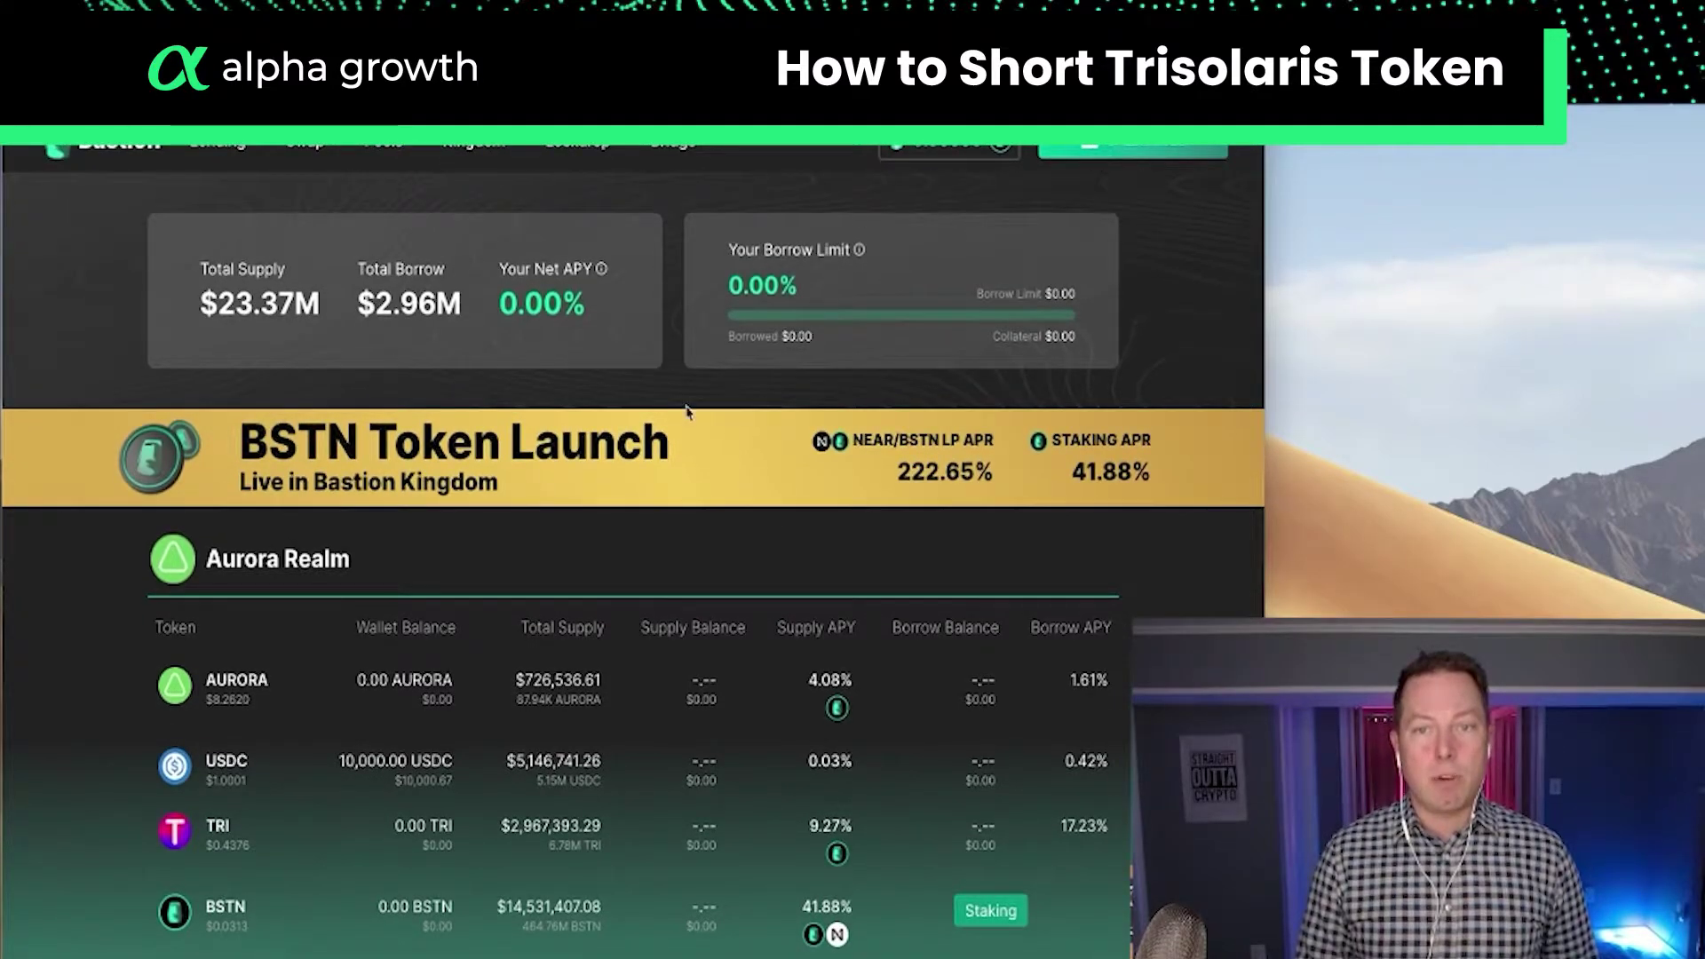
scroll(737, 655, down, 2)
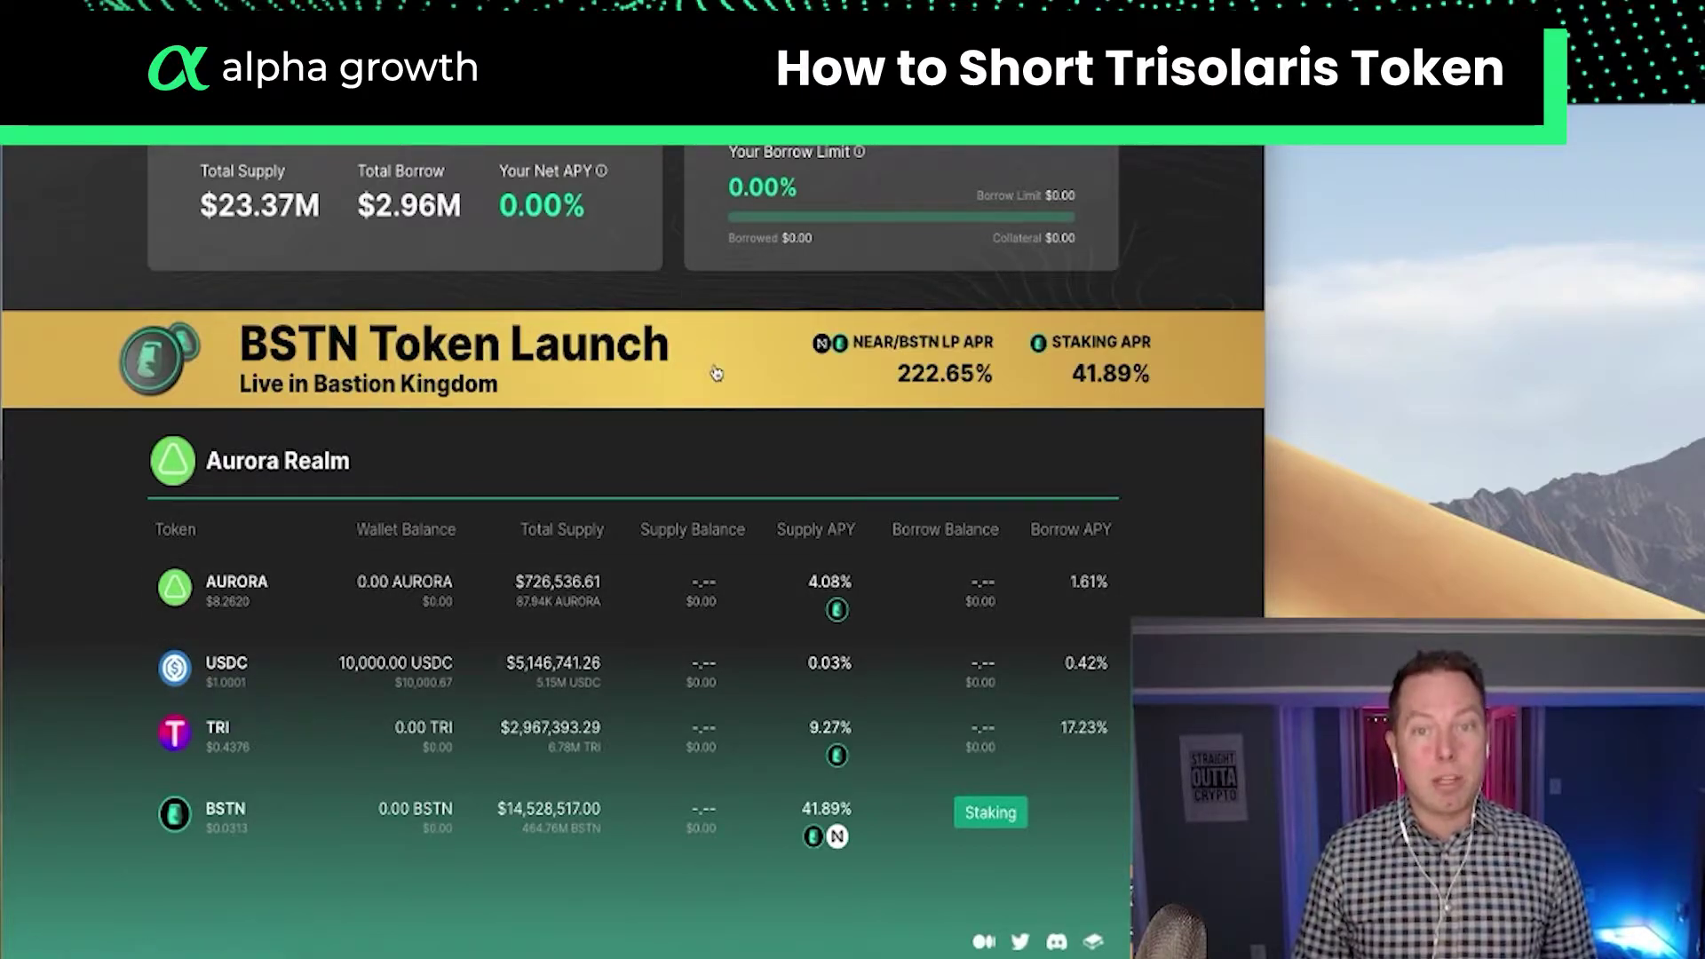
View Bastion's bridge options and bring up the Synapse bridge in a separate browser tab
scroll(238, 680, up, 3)
click(673, 169)
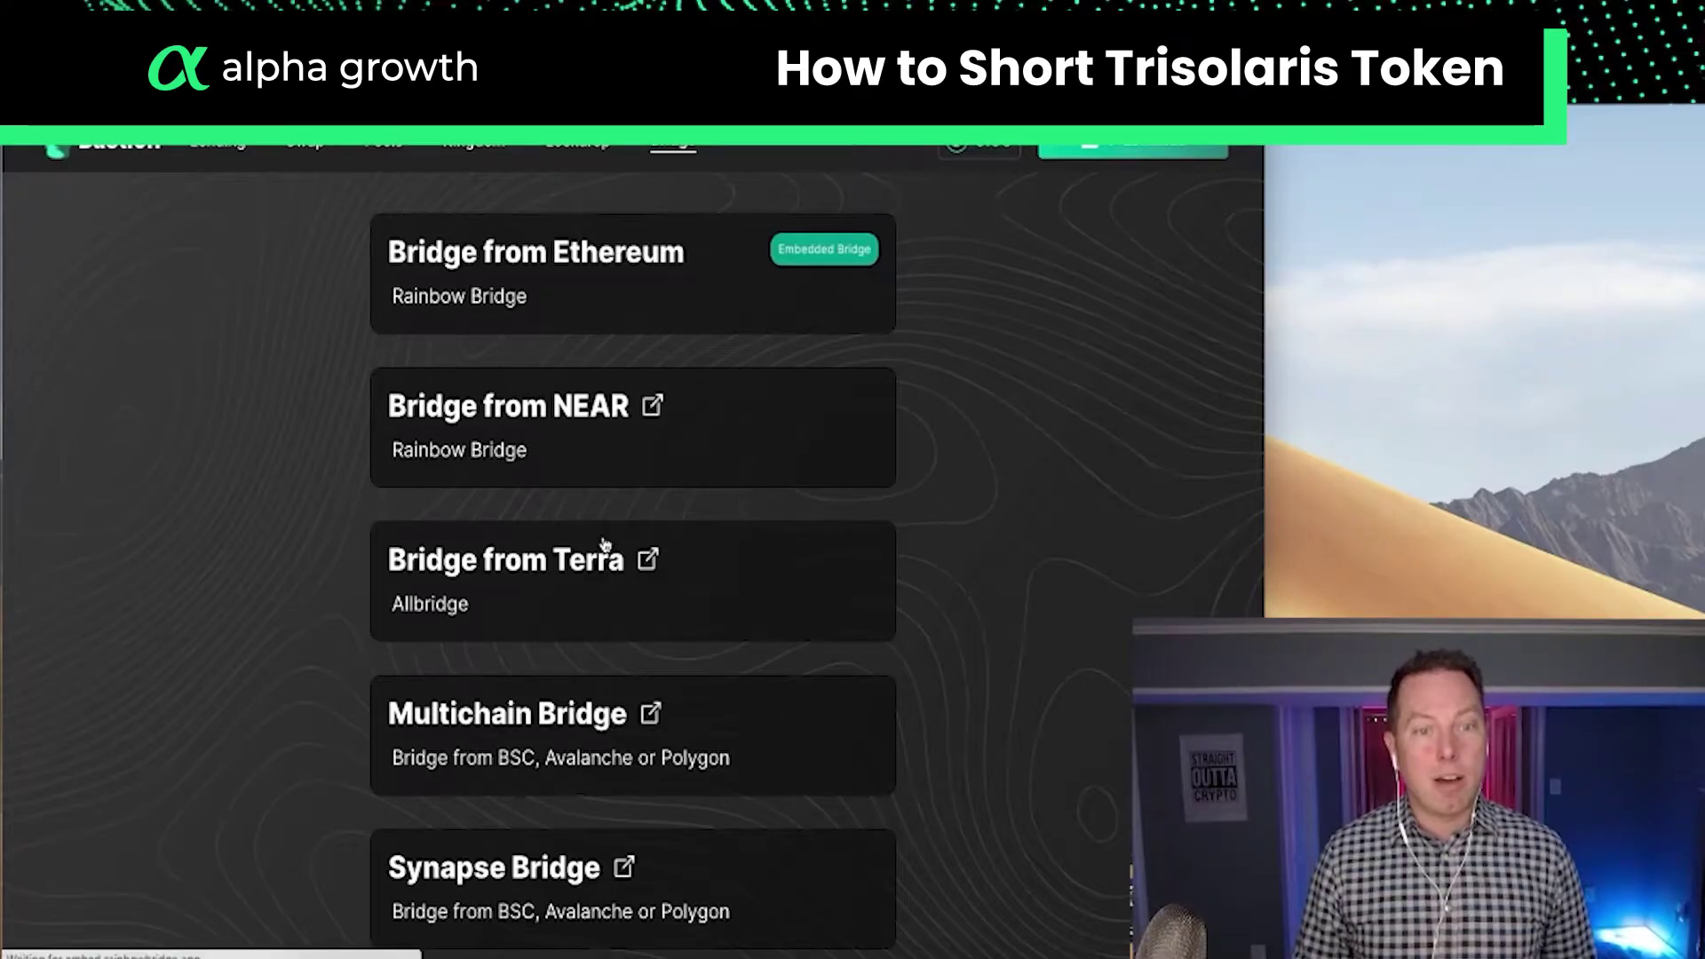
key(super+t)
text(syn)
key(Return)
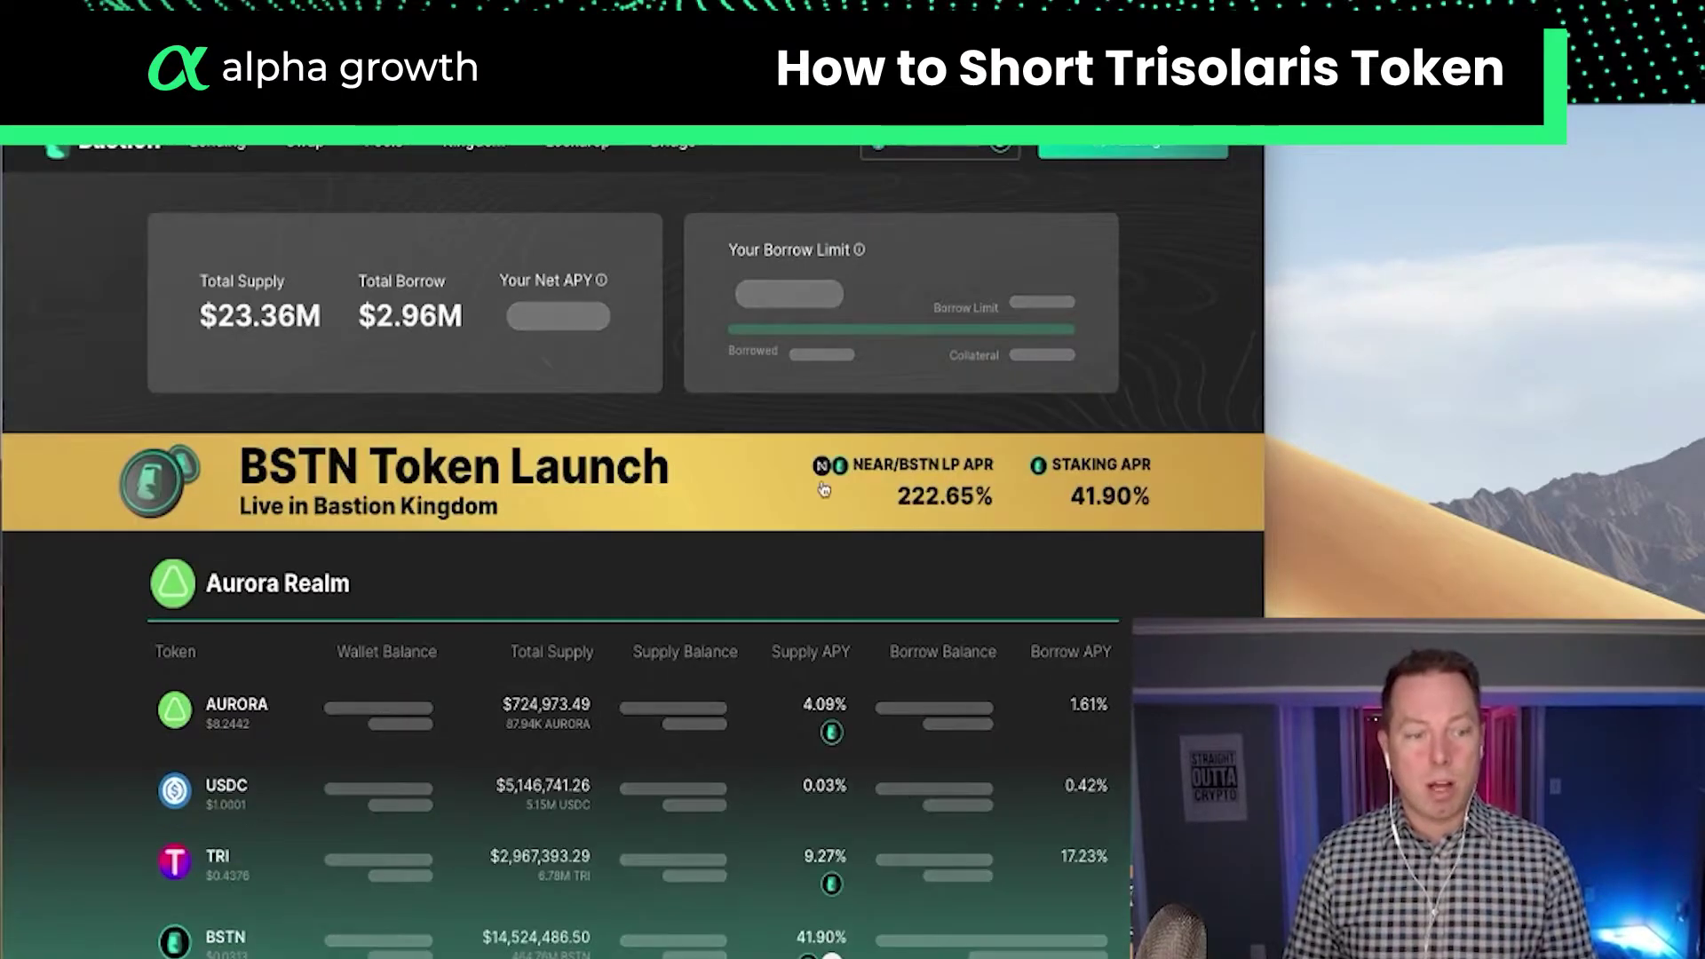
Enter a supply amount of 1000 USDC in the Aurora Realm, approve the spending permission in the wallet, and close the supply dialog
scroll(552, 514, down, 2)
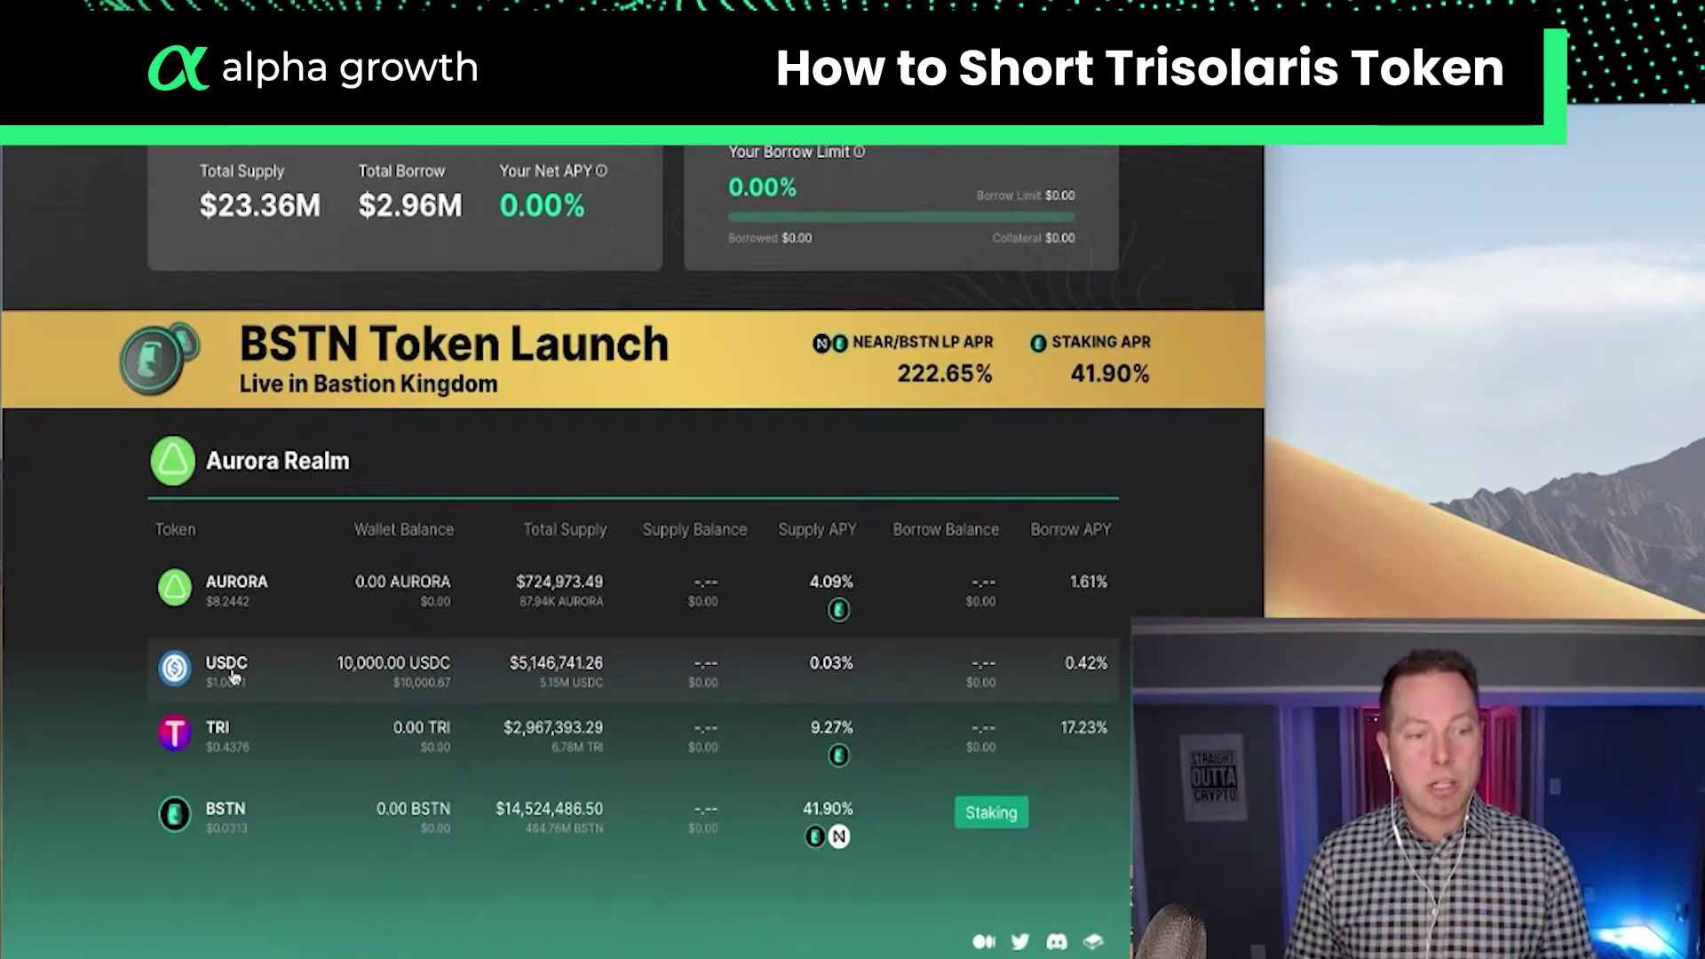
click(288, 682)
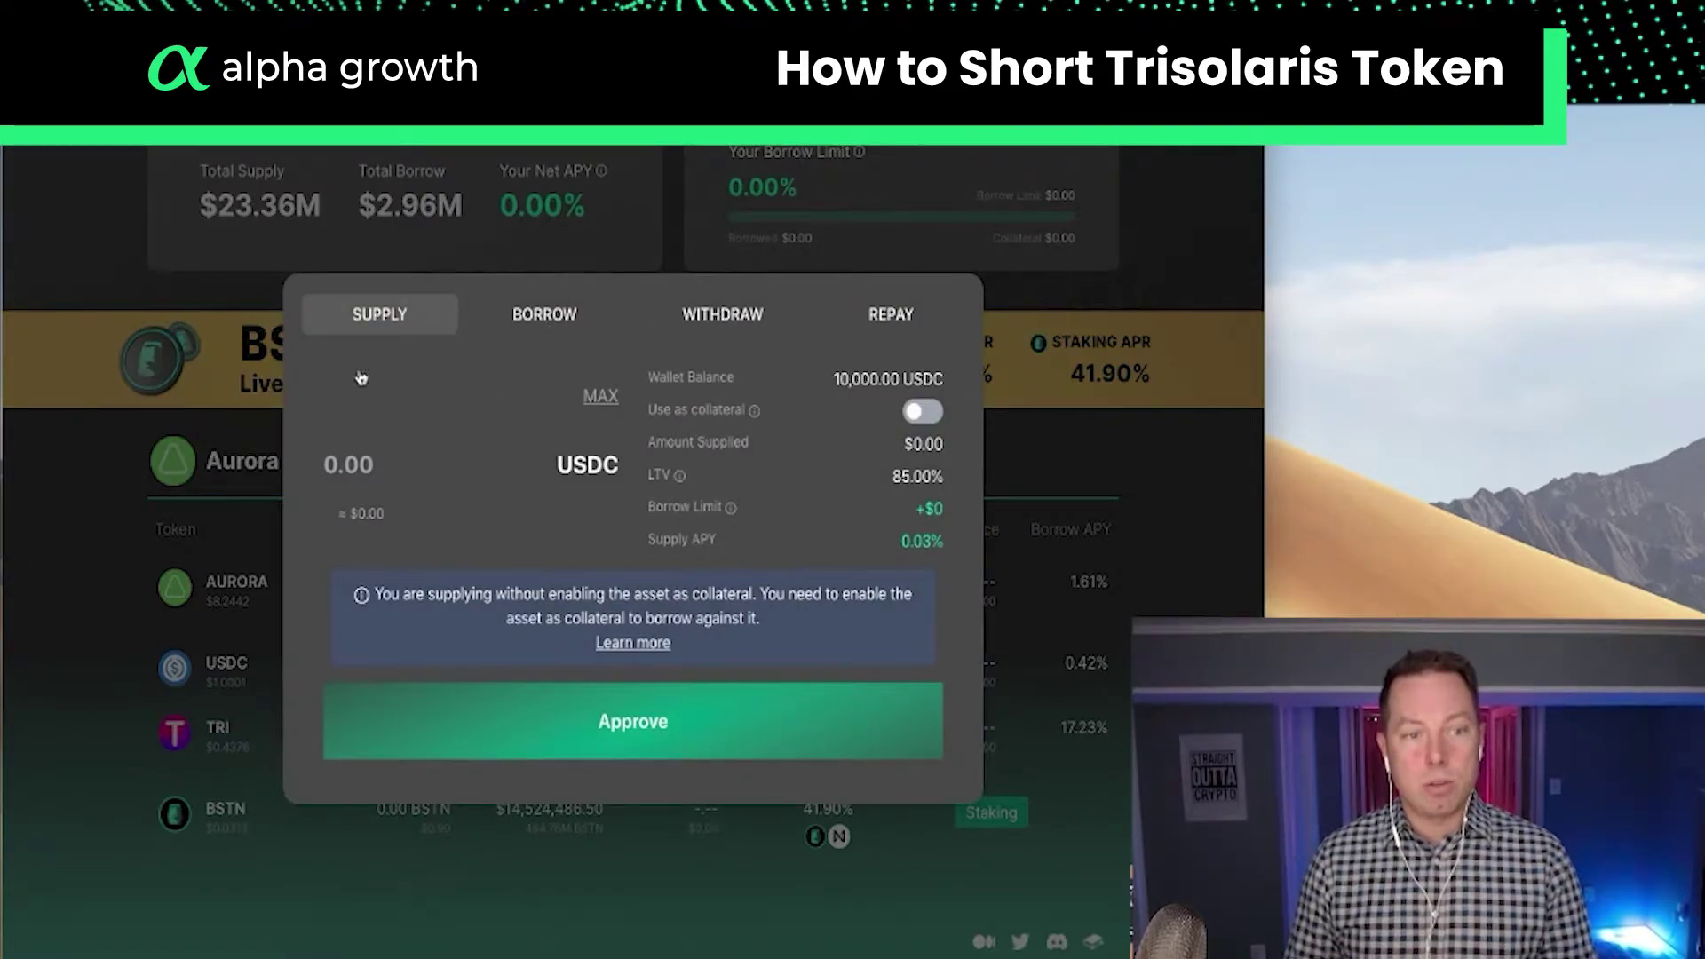
click(403, 464)
text(1000)
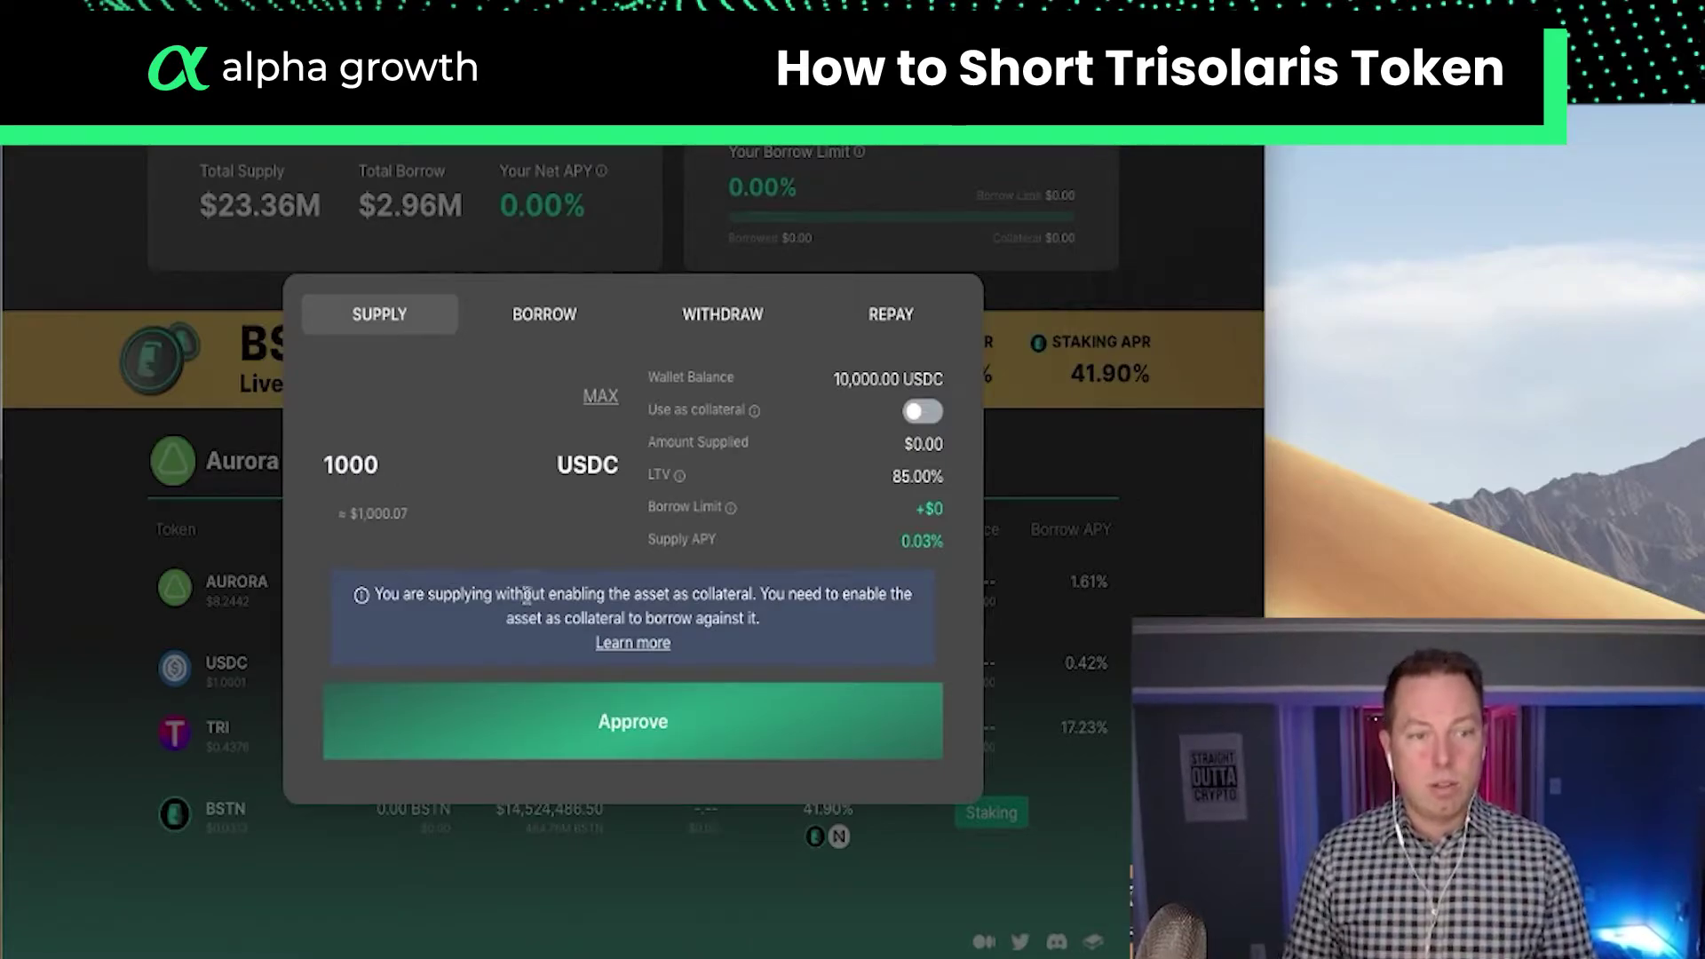
click(606, 724)
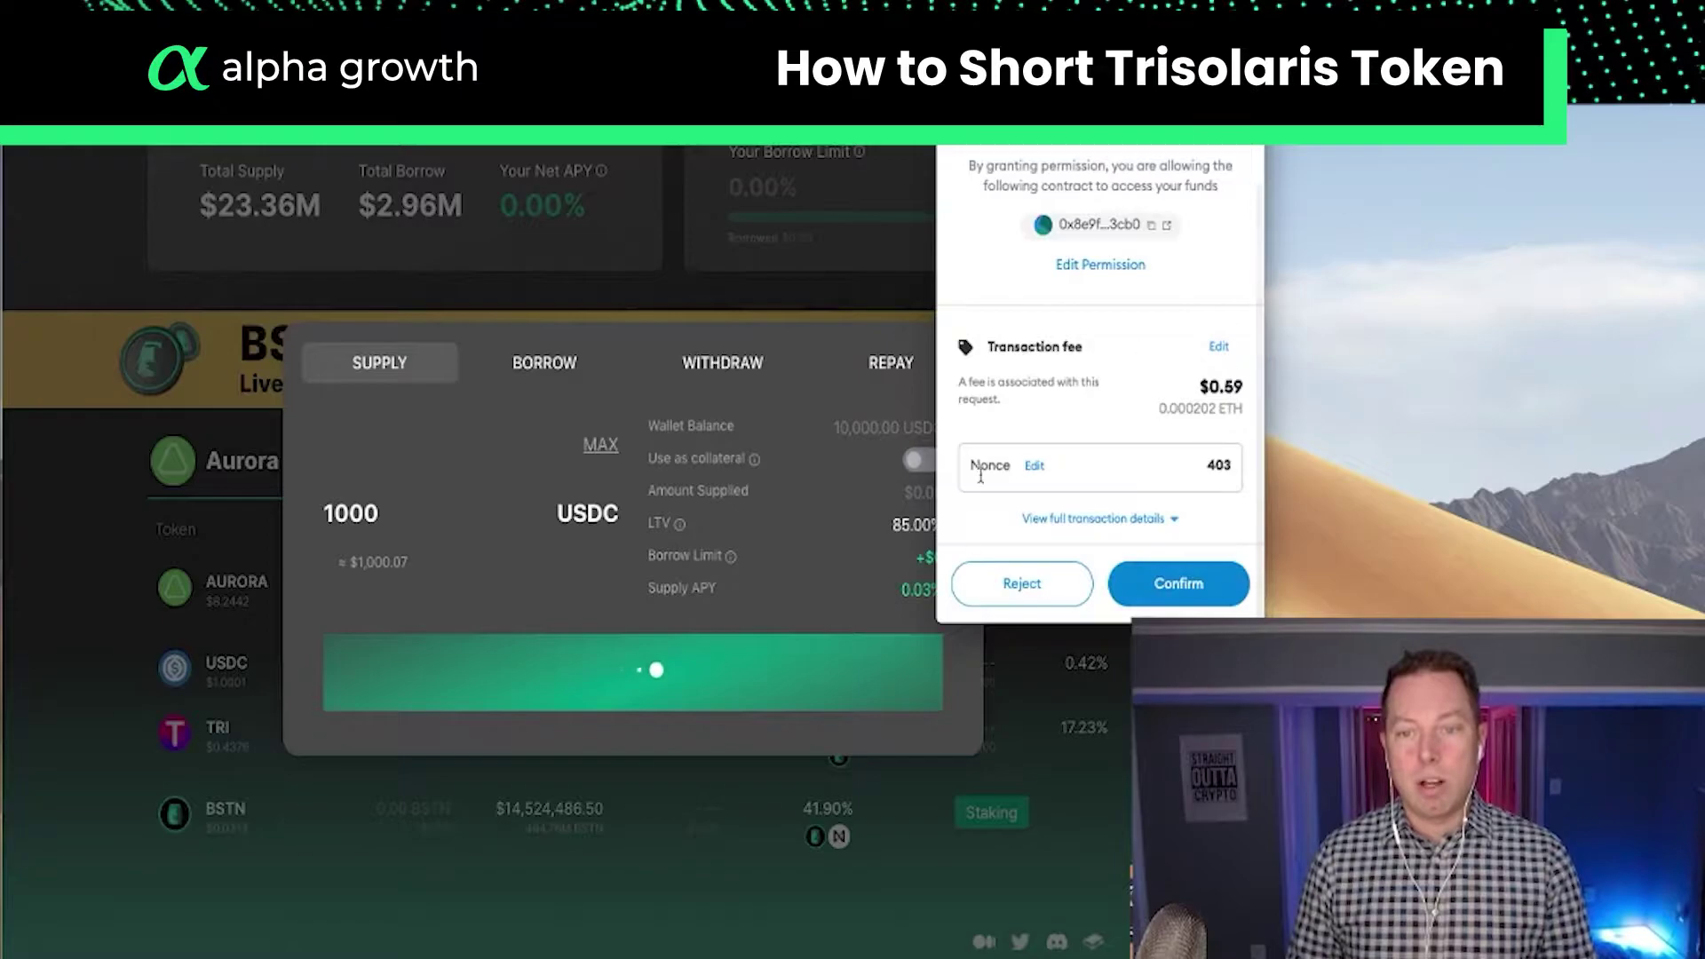
click(1186, 585)
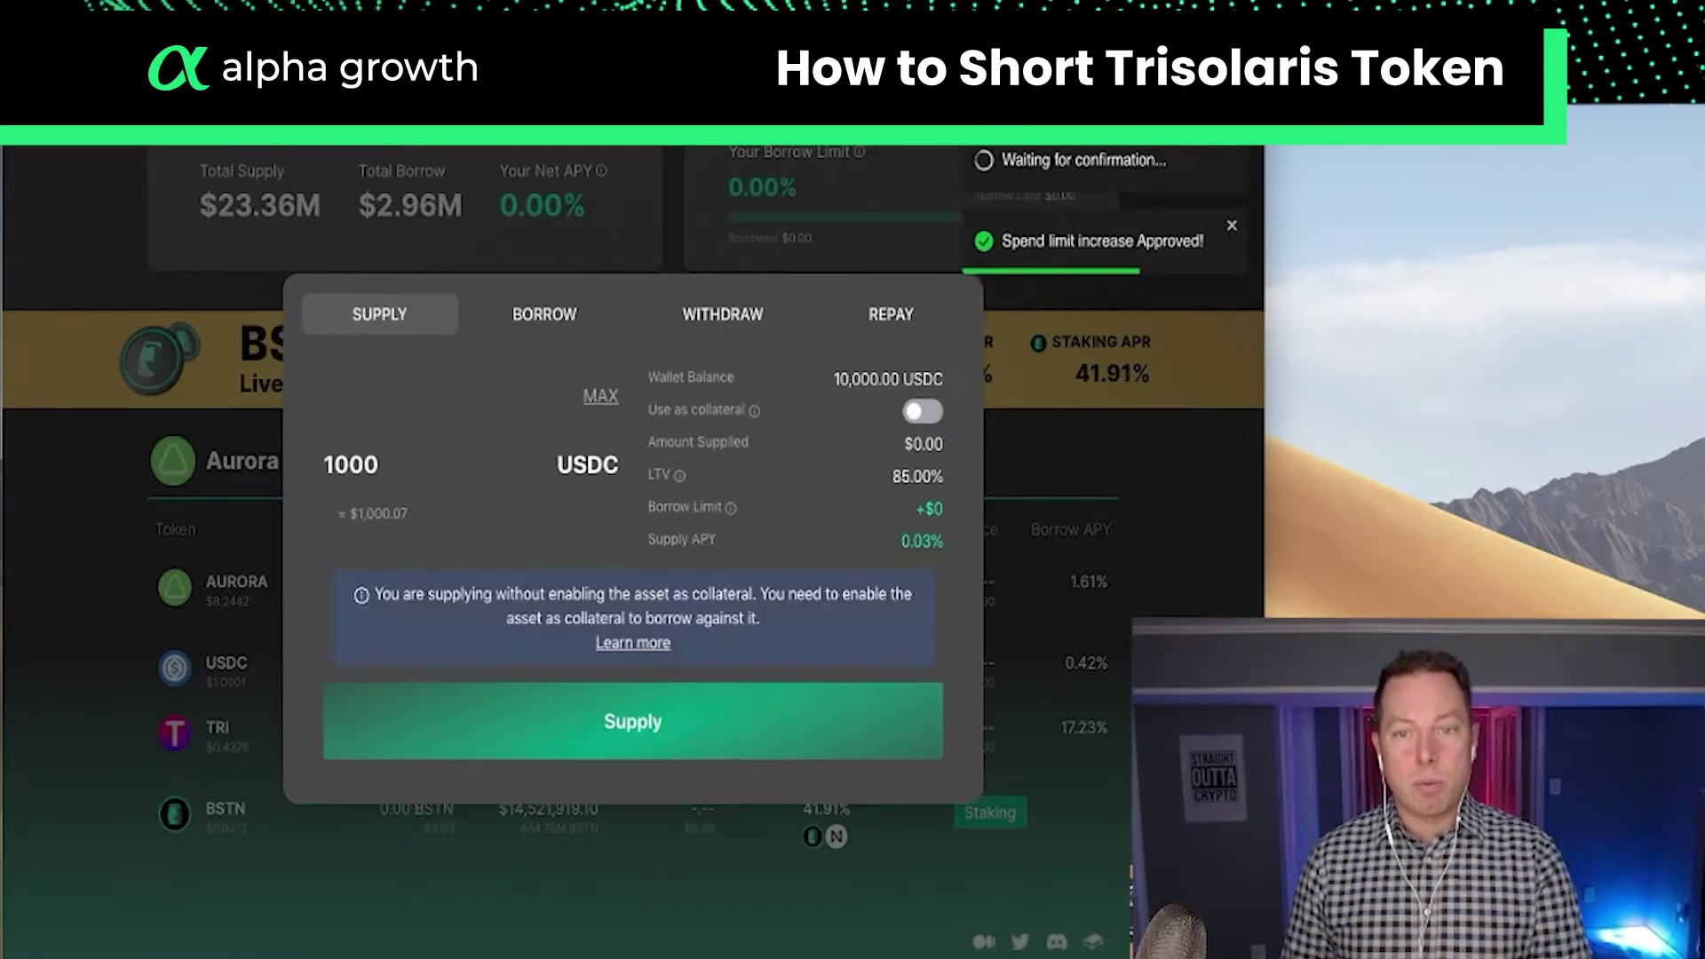
click(236, 741)
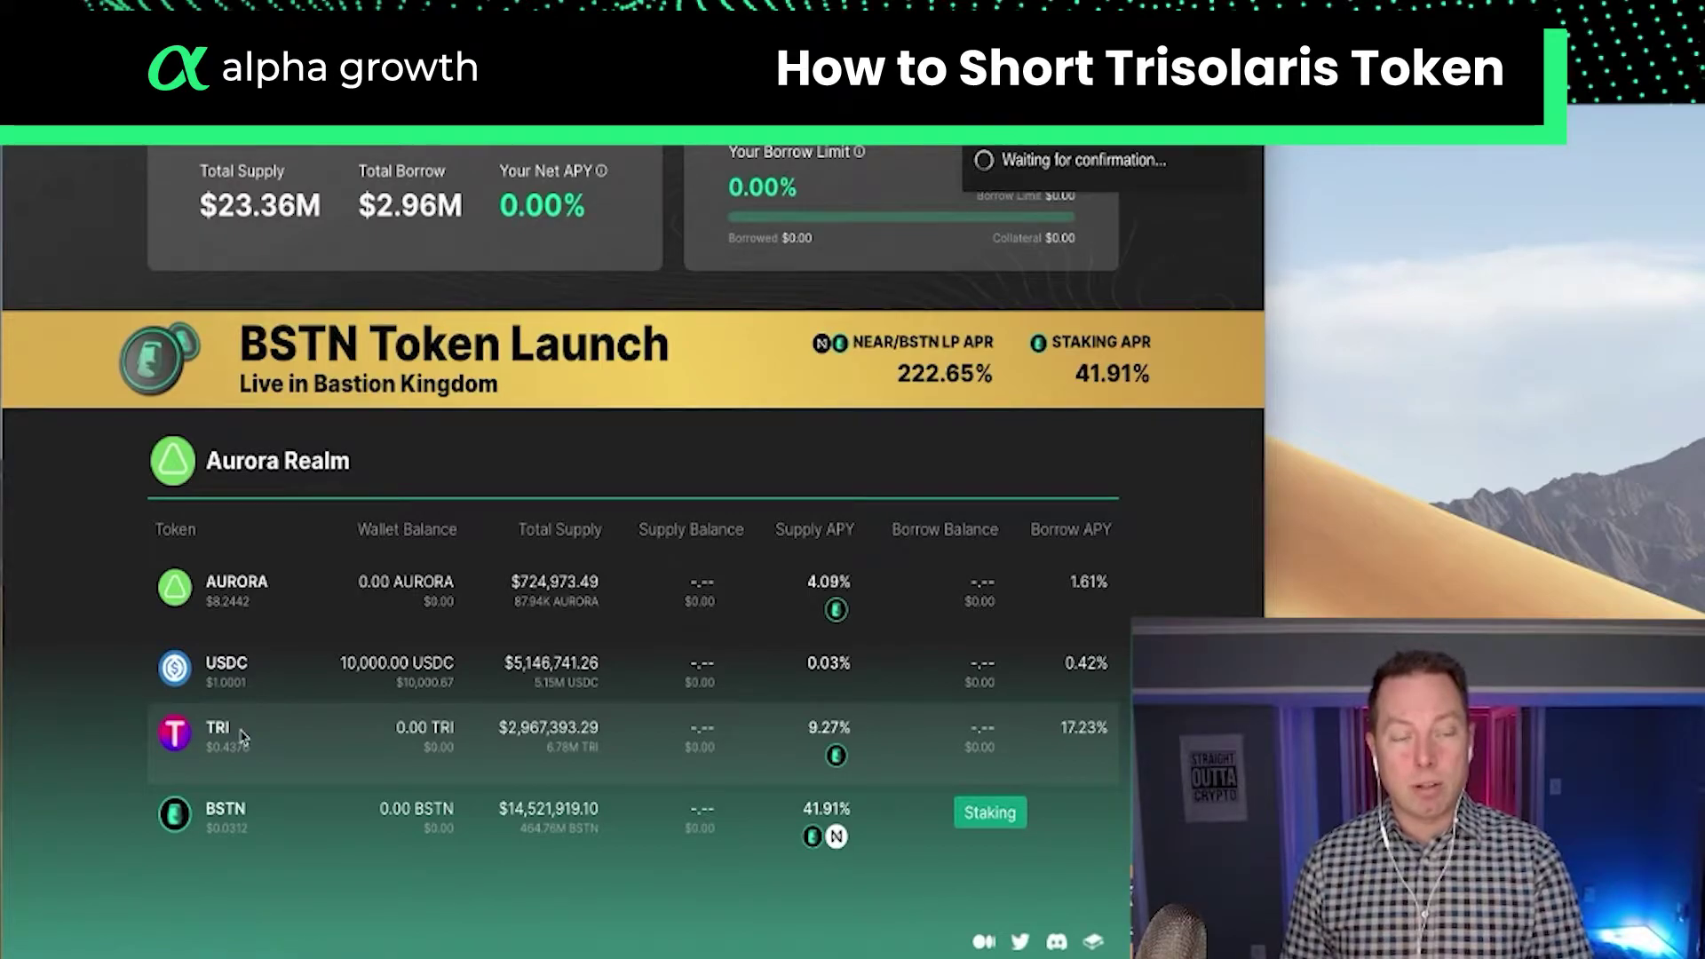
Enable USDC as collateral in the Aurora Realm and confirm the transaction in the wallet
click(242, 736)
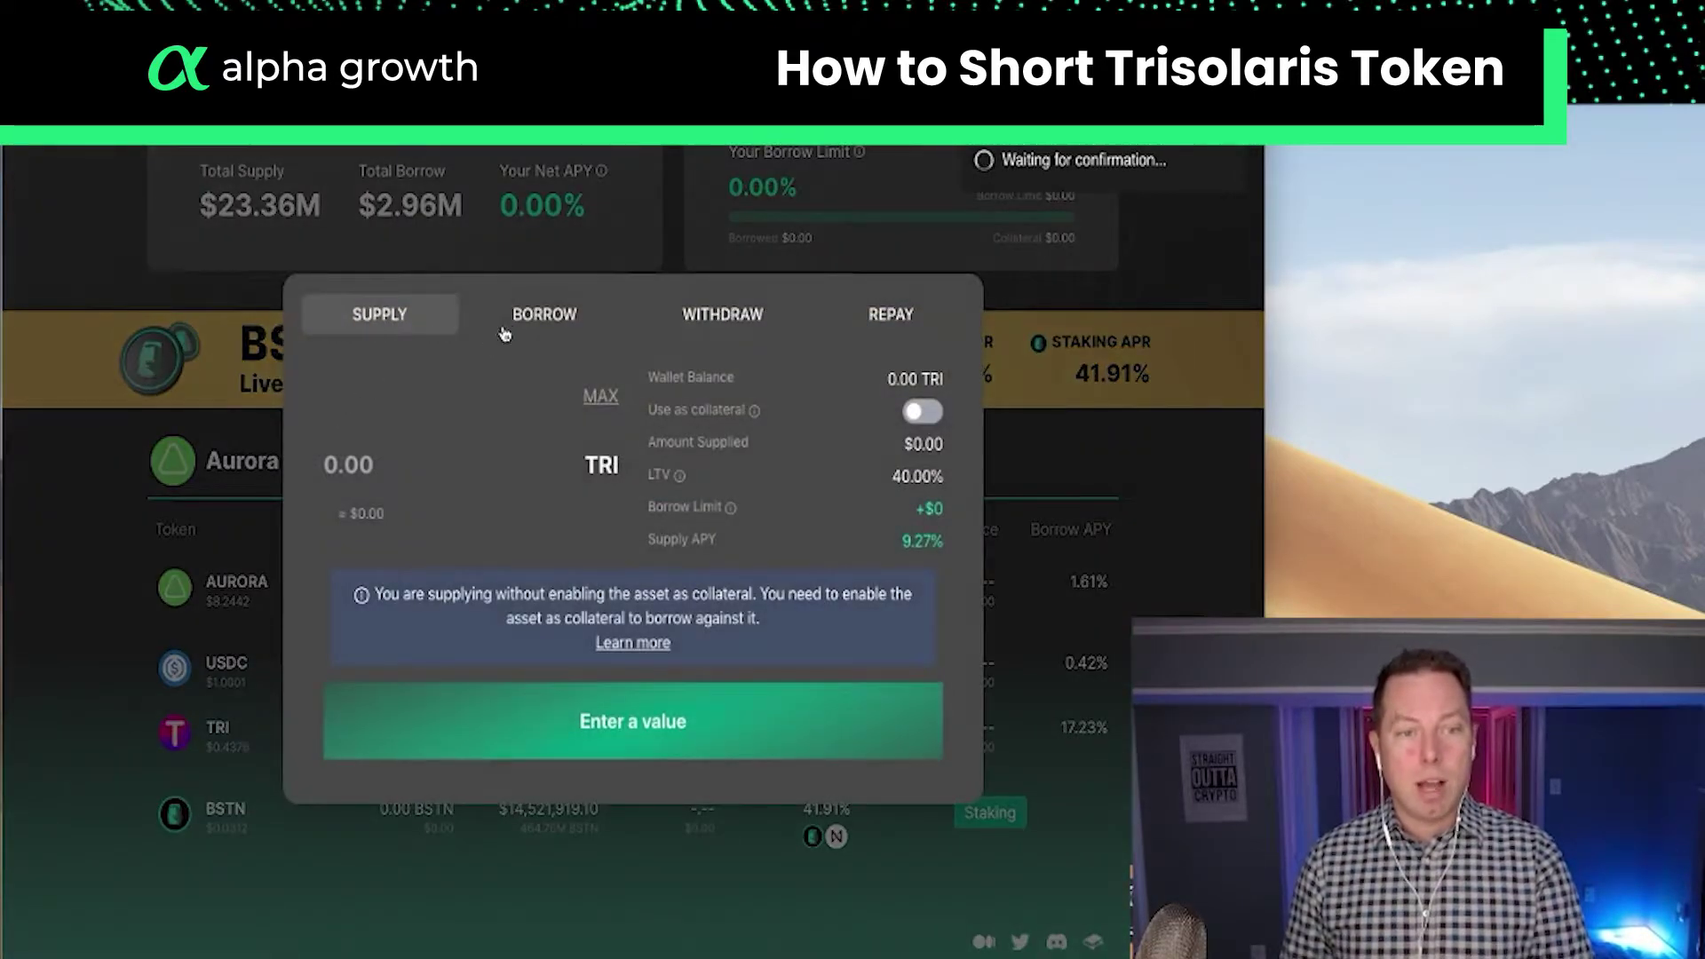
click(506, 334)
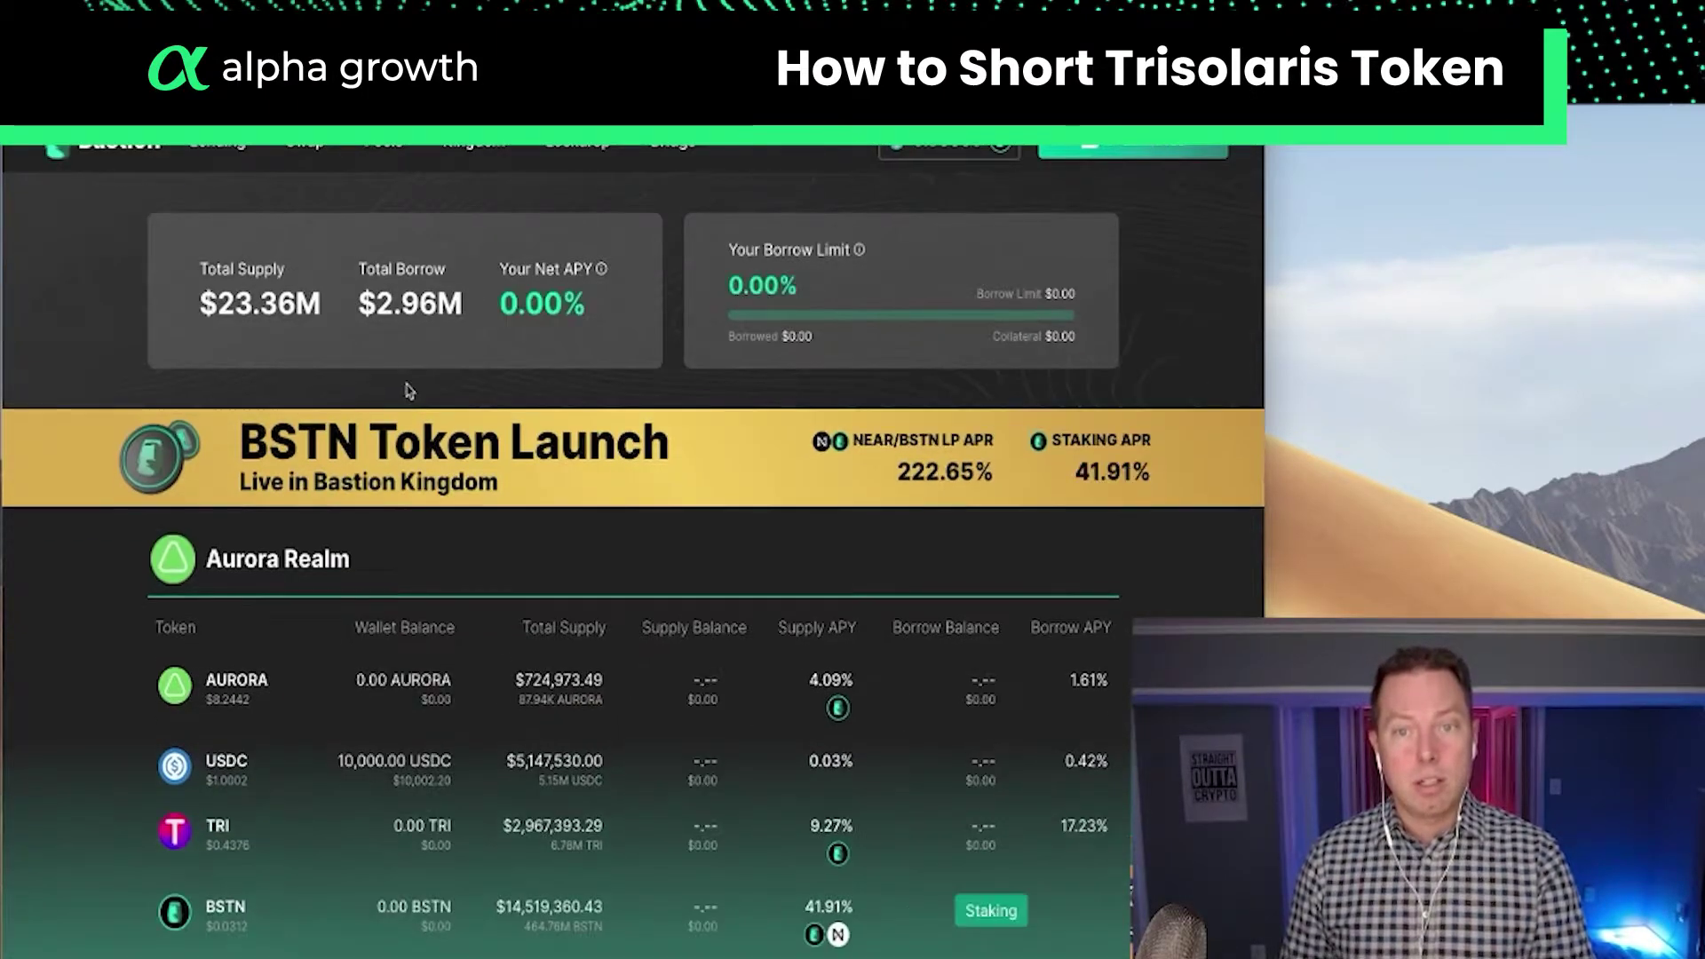
scroll(495, 516, down, 2)
click(328, 714)
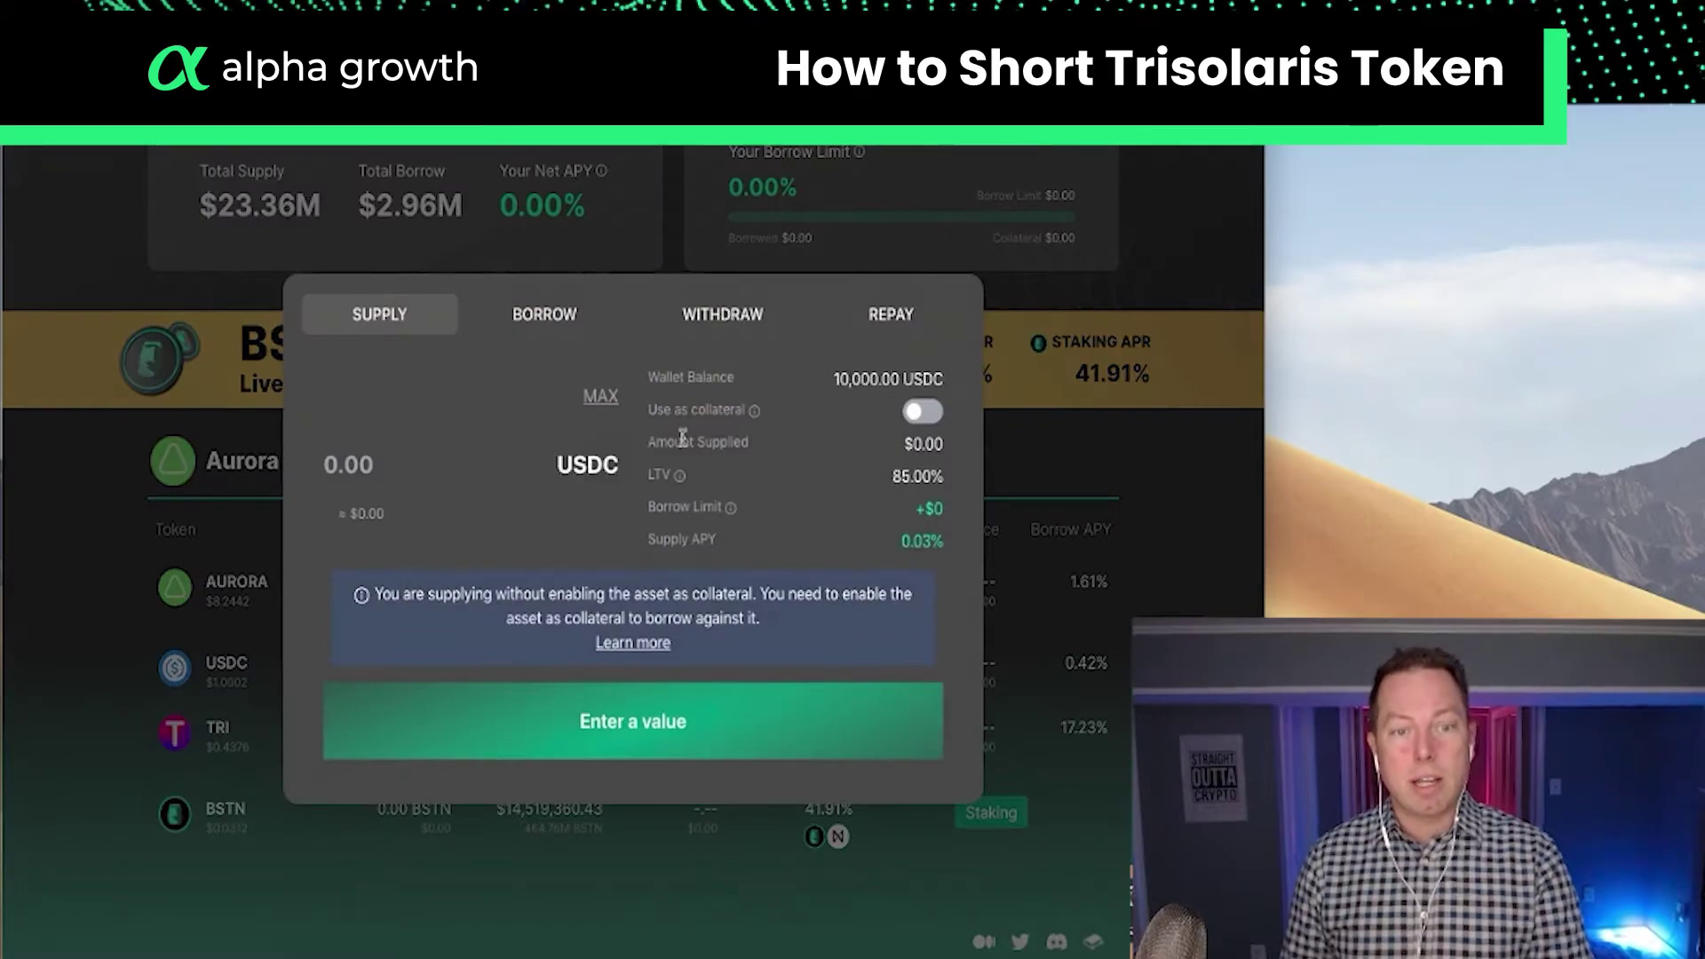
click(922, 411)
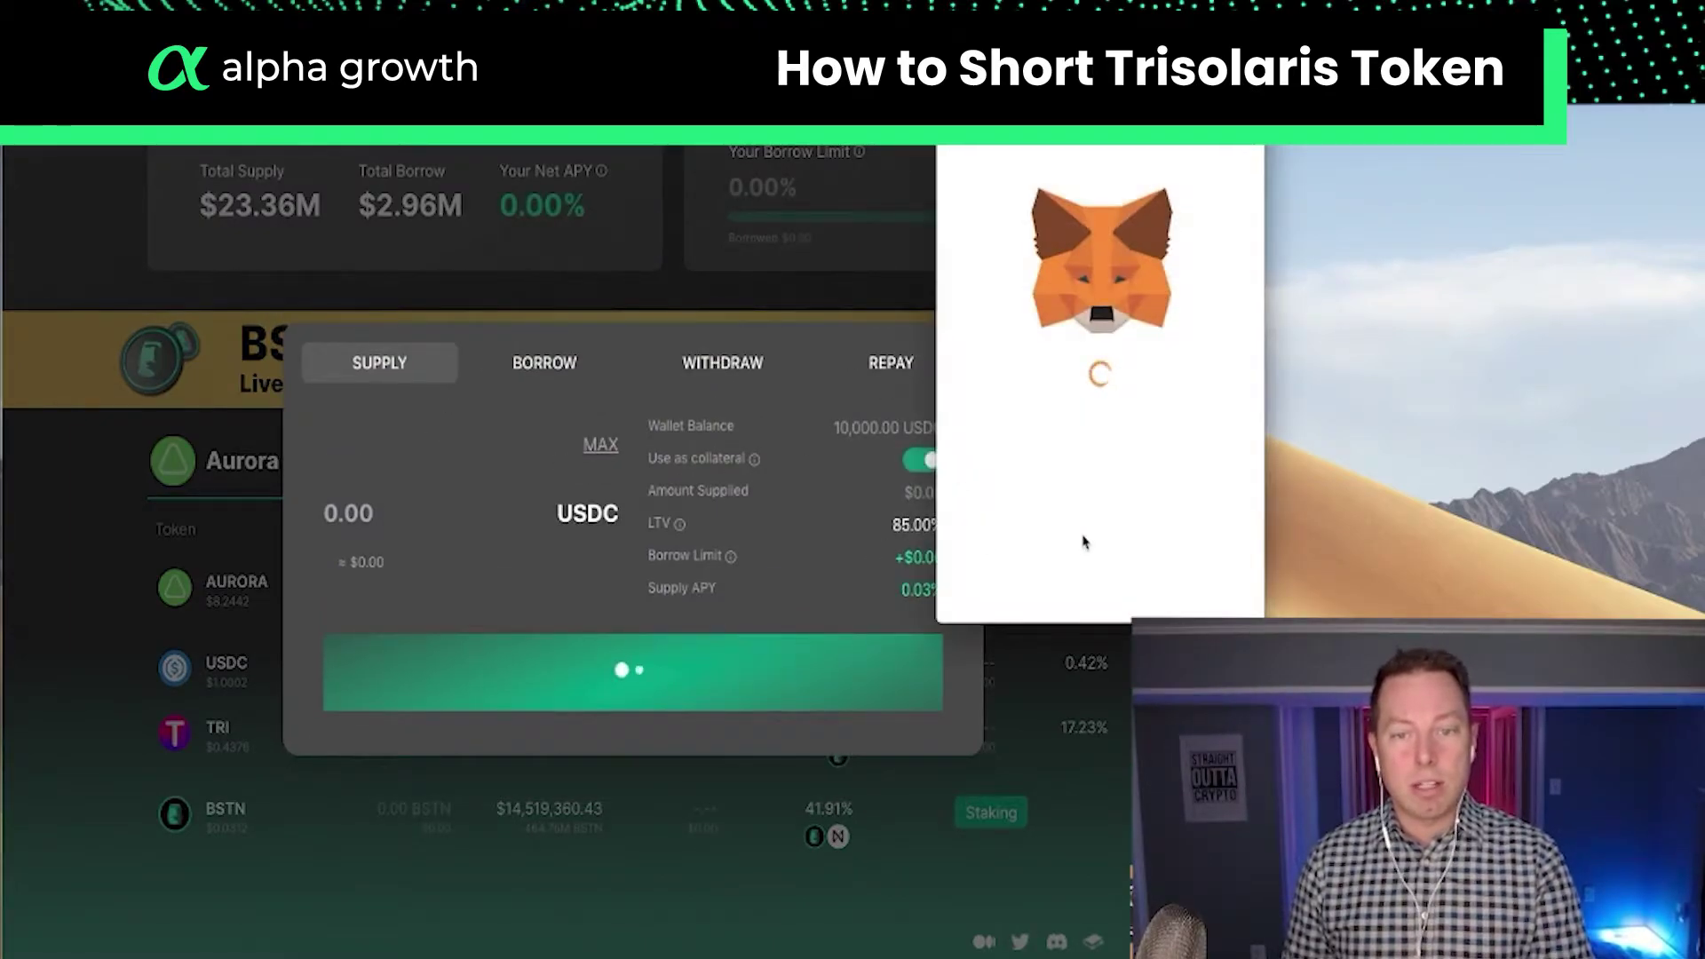
scroll(1148, 541, down, 3)
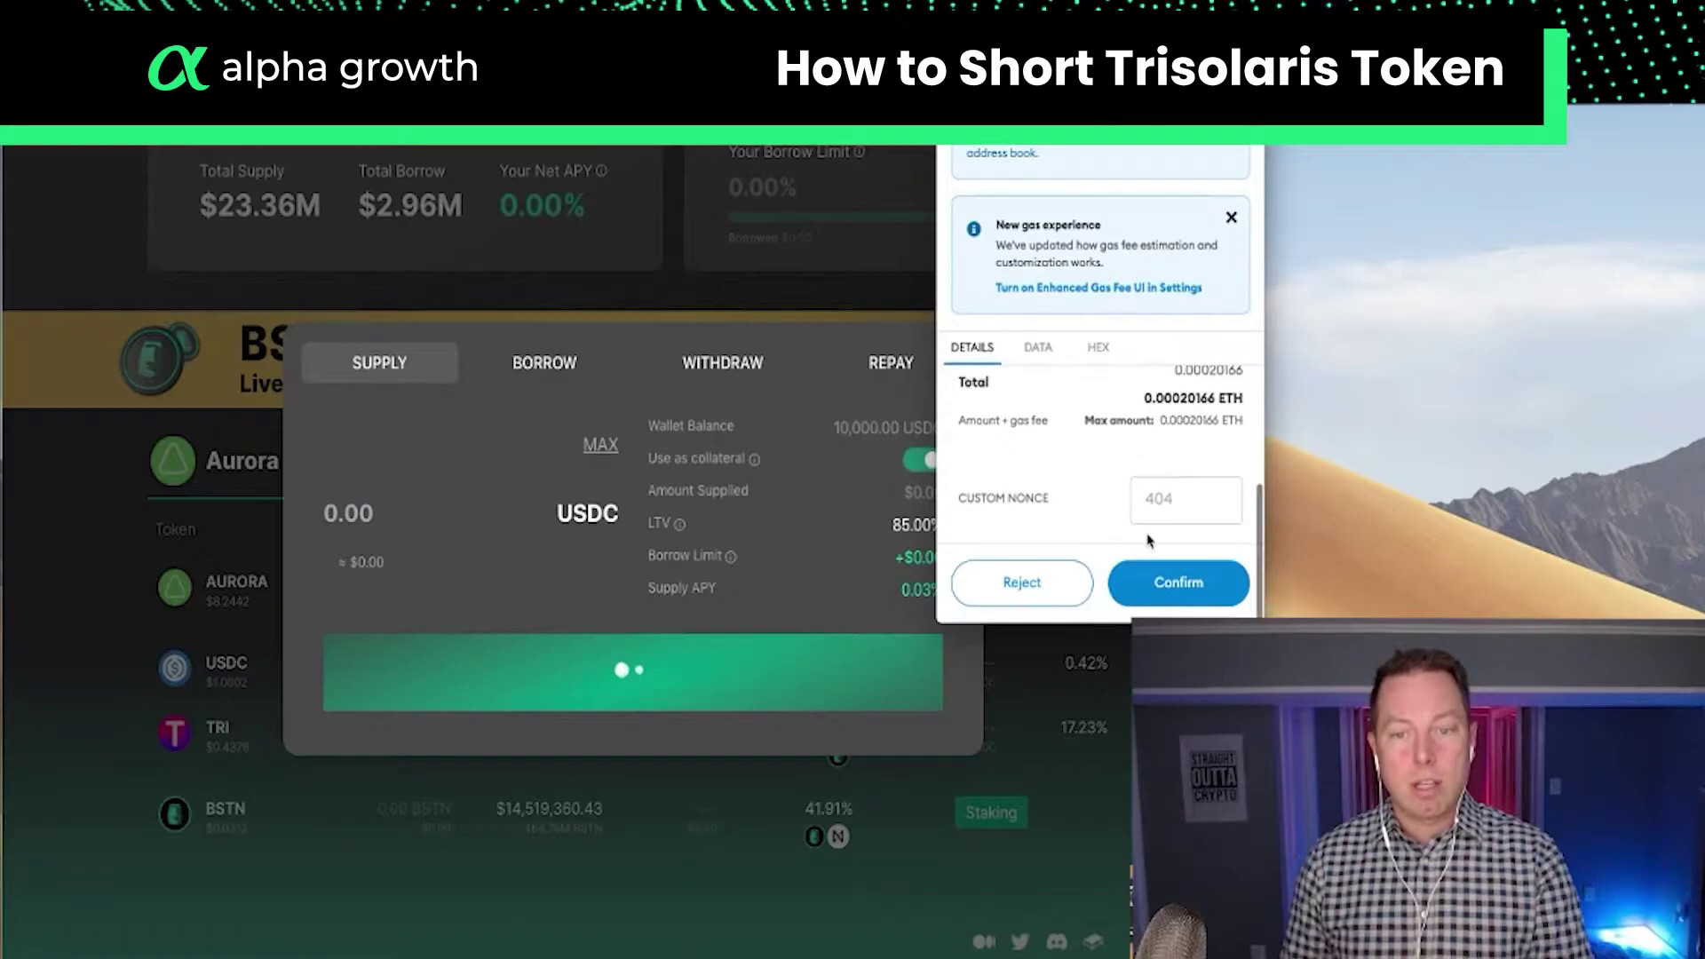
click(1168, 597)
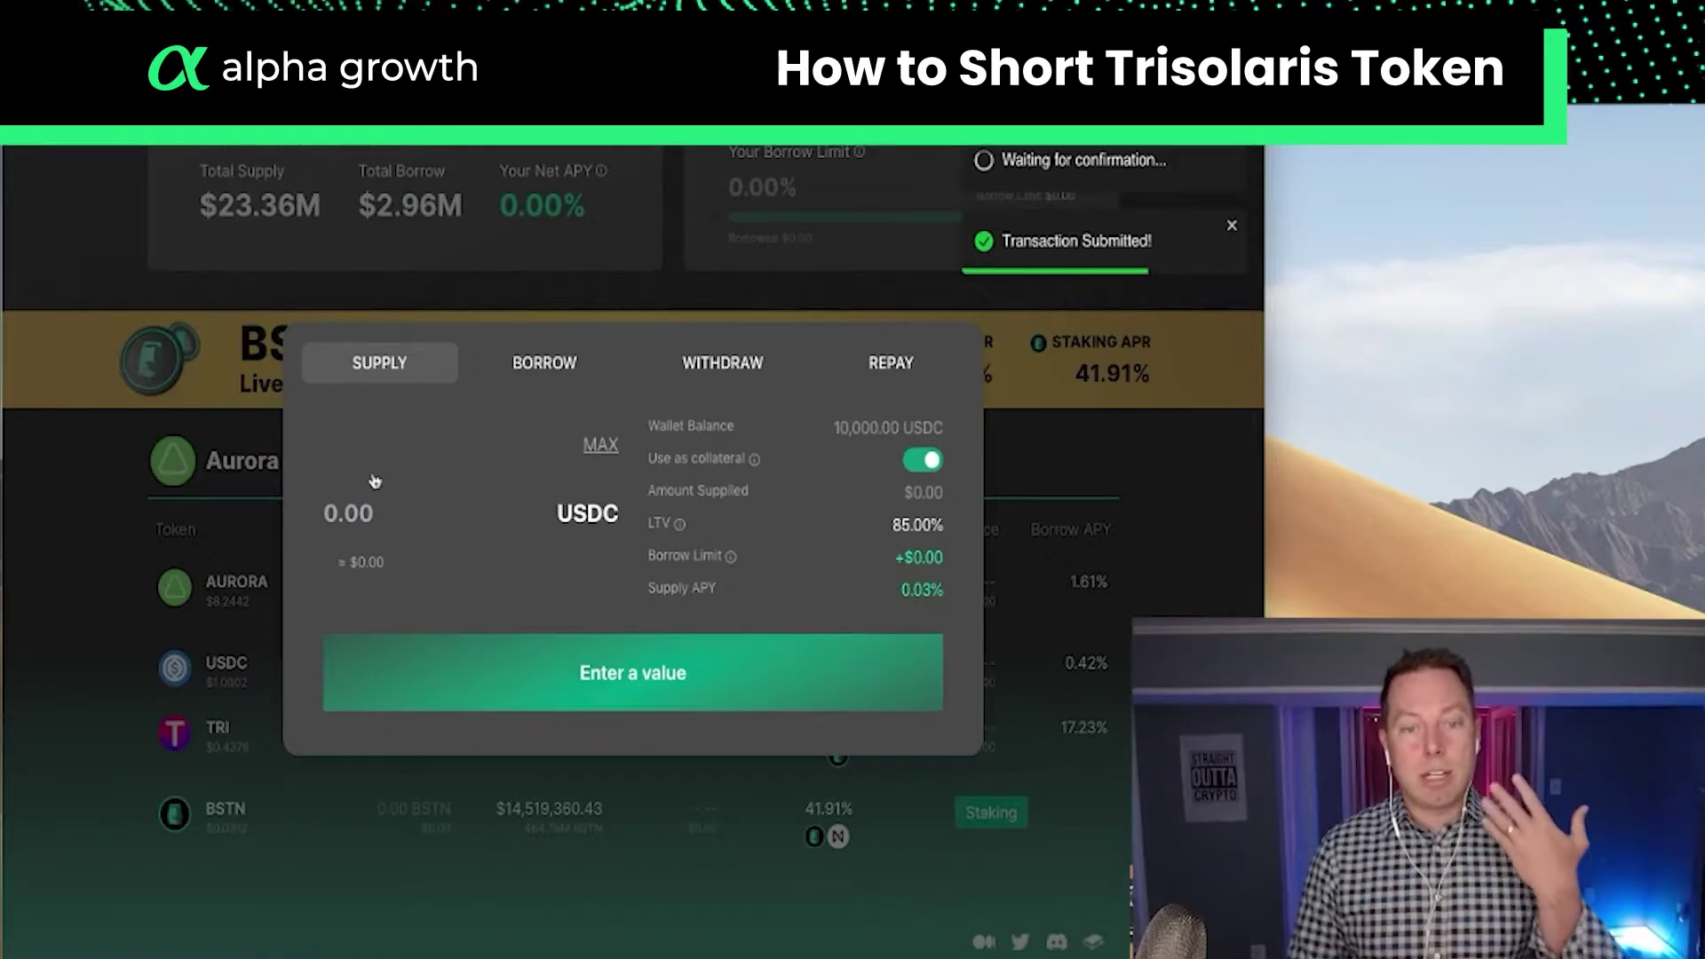
Try to set a TRI borrow amount at 80% of the borrow limit, and reload the lending page
click(88, 594)
click(359, 726)
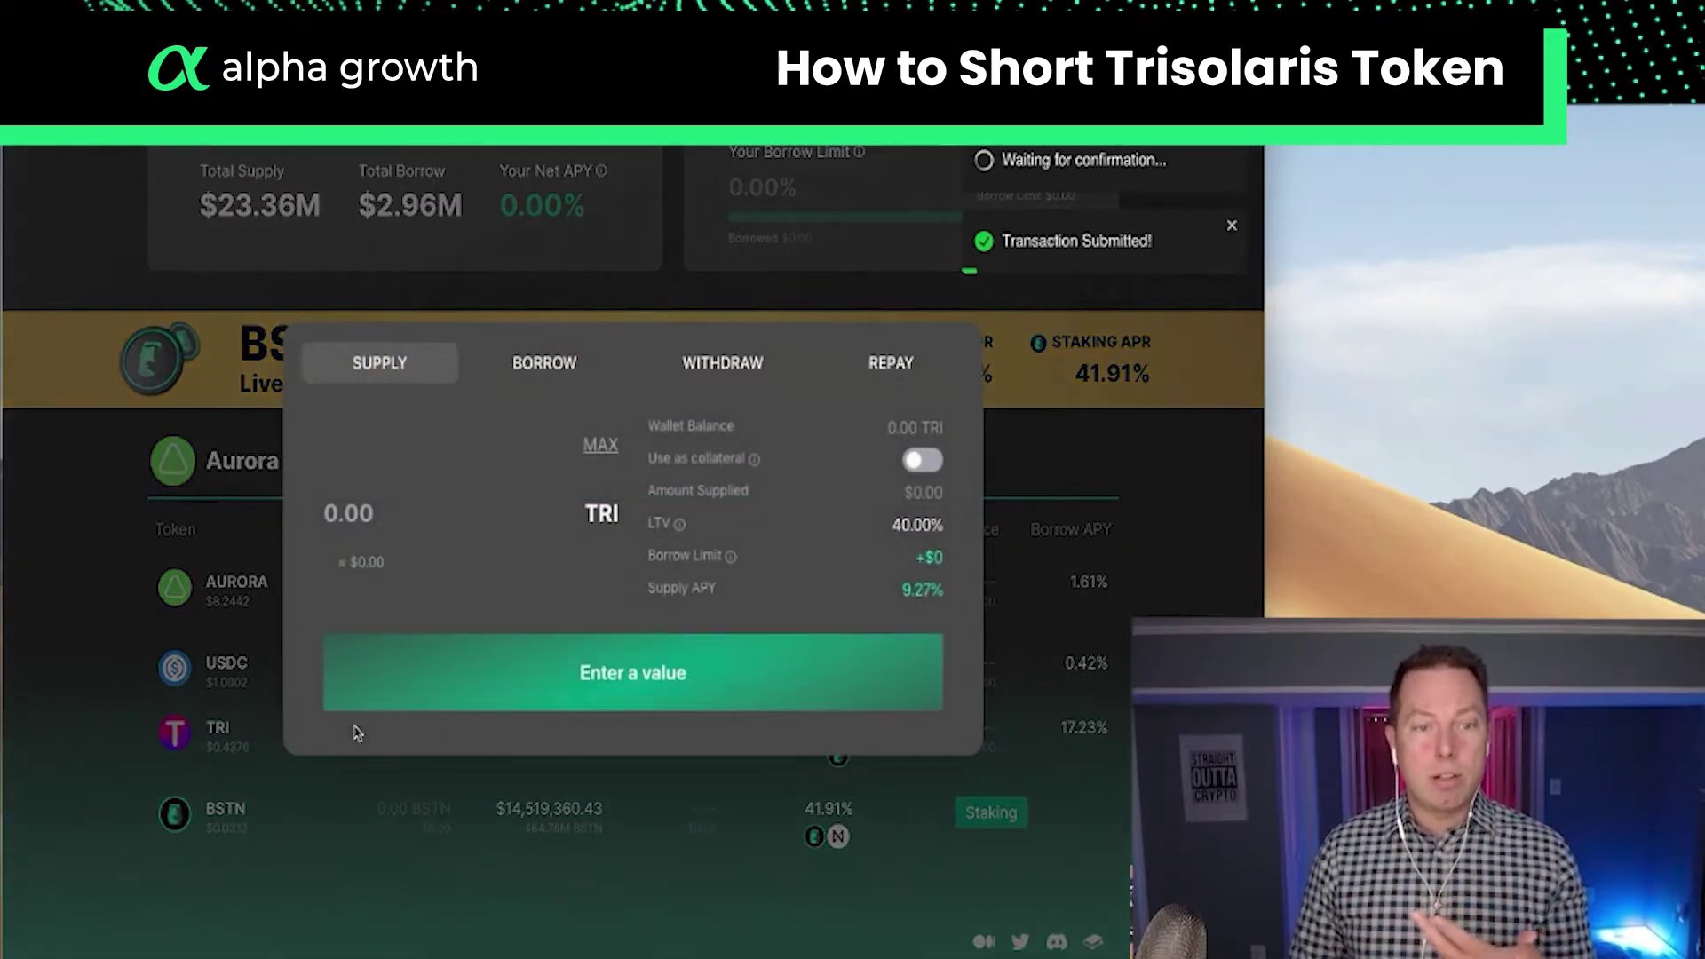
click(546, 364)
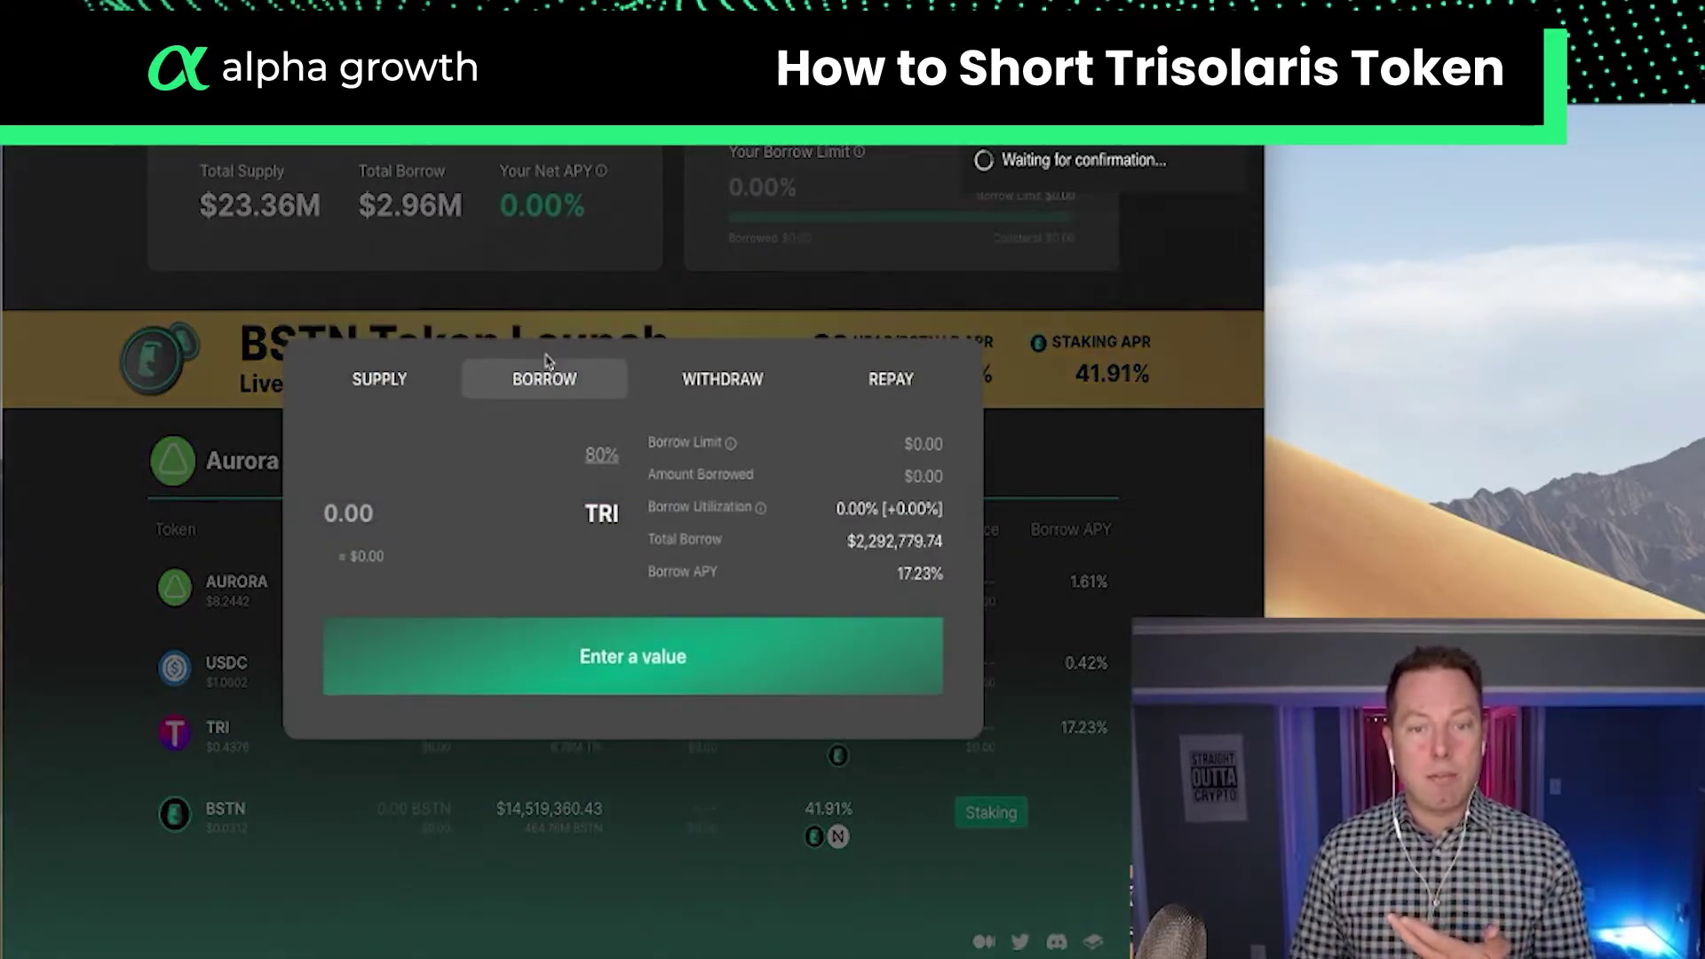
click(601, 456)
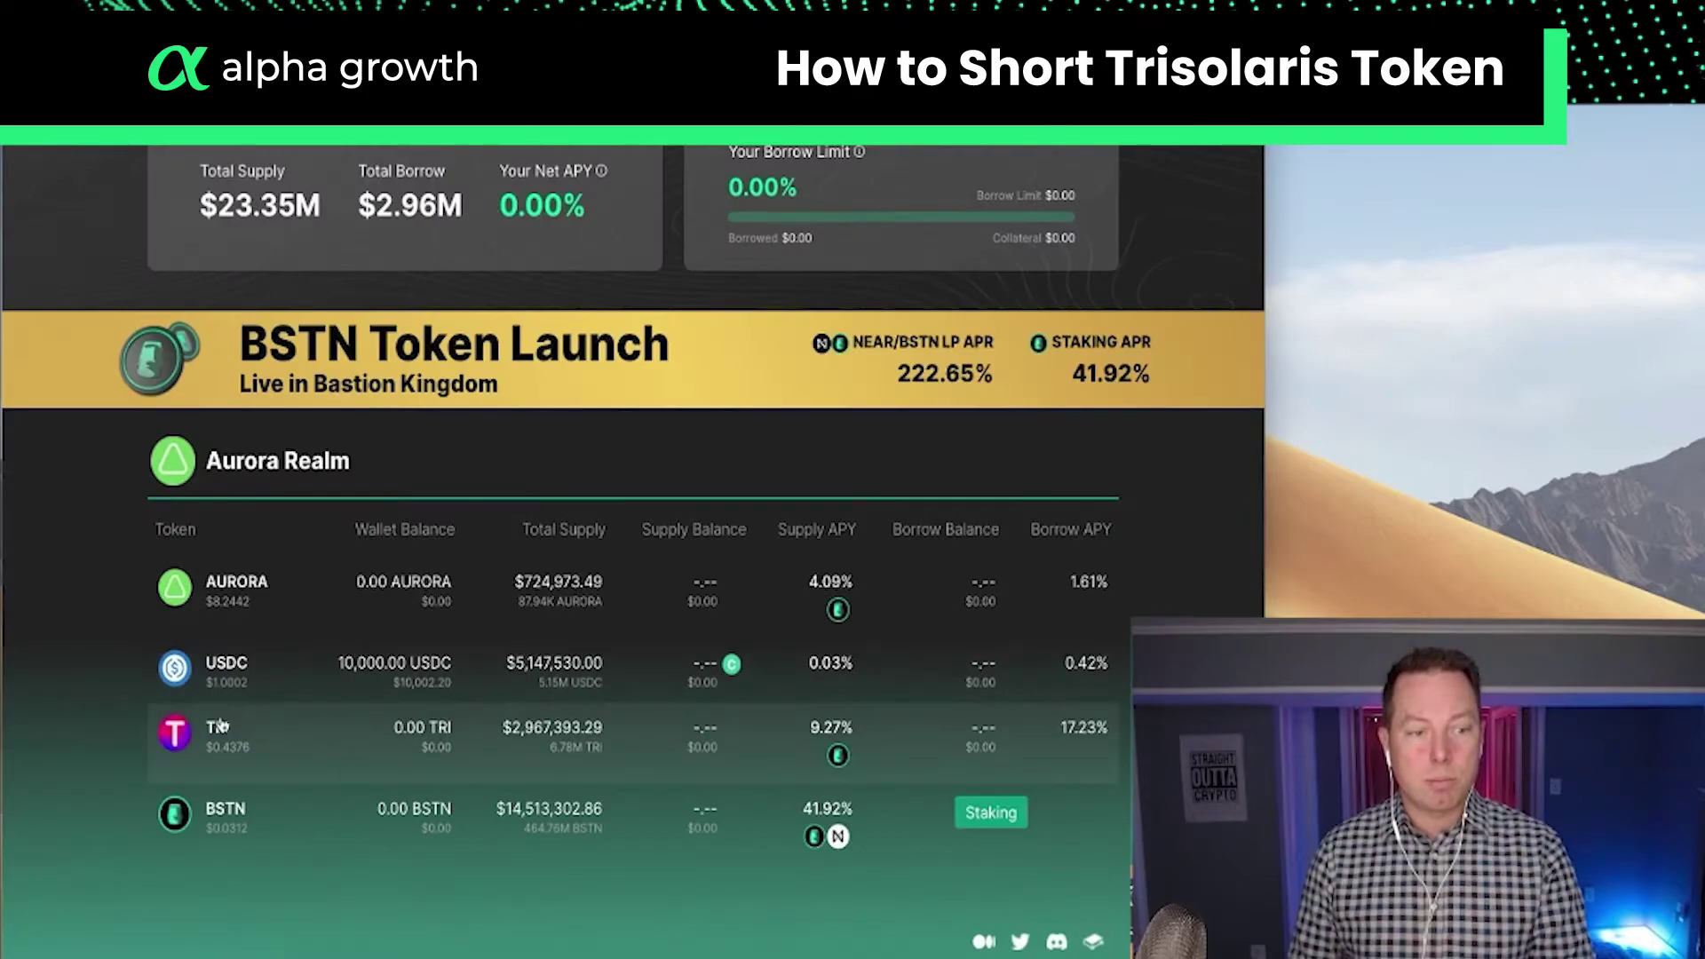
click(223, 726)
click(545, 317)
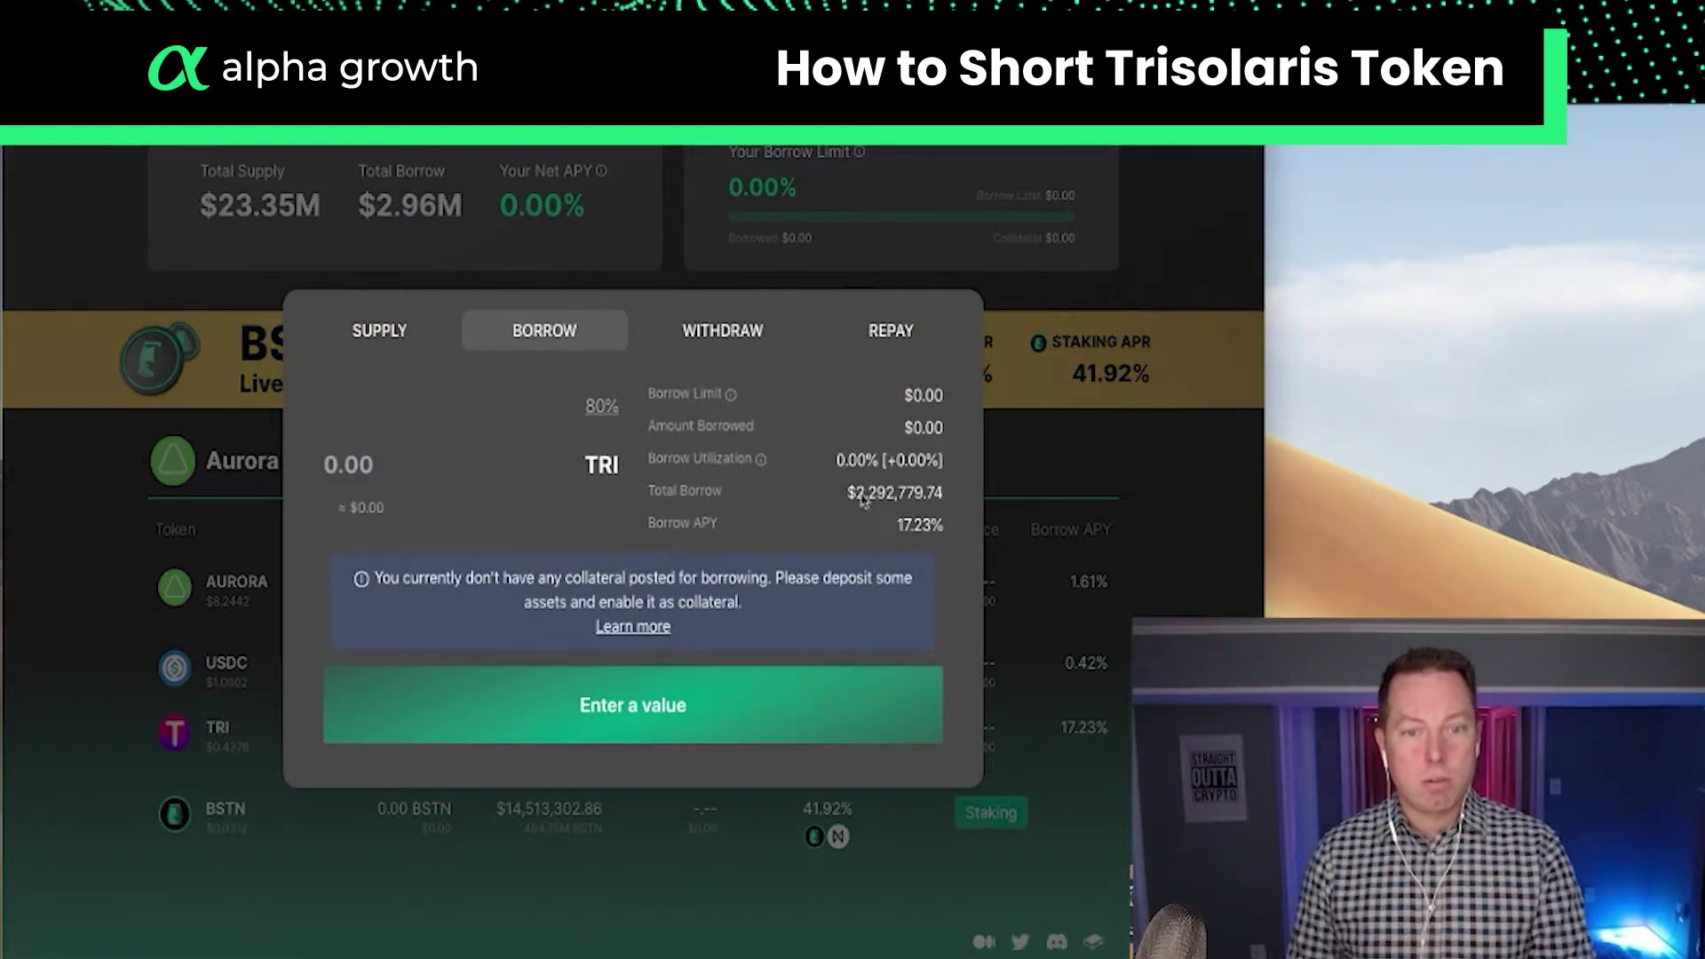
key(super+r)
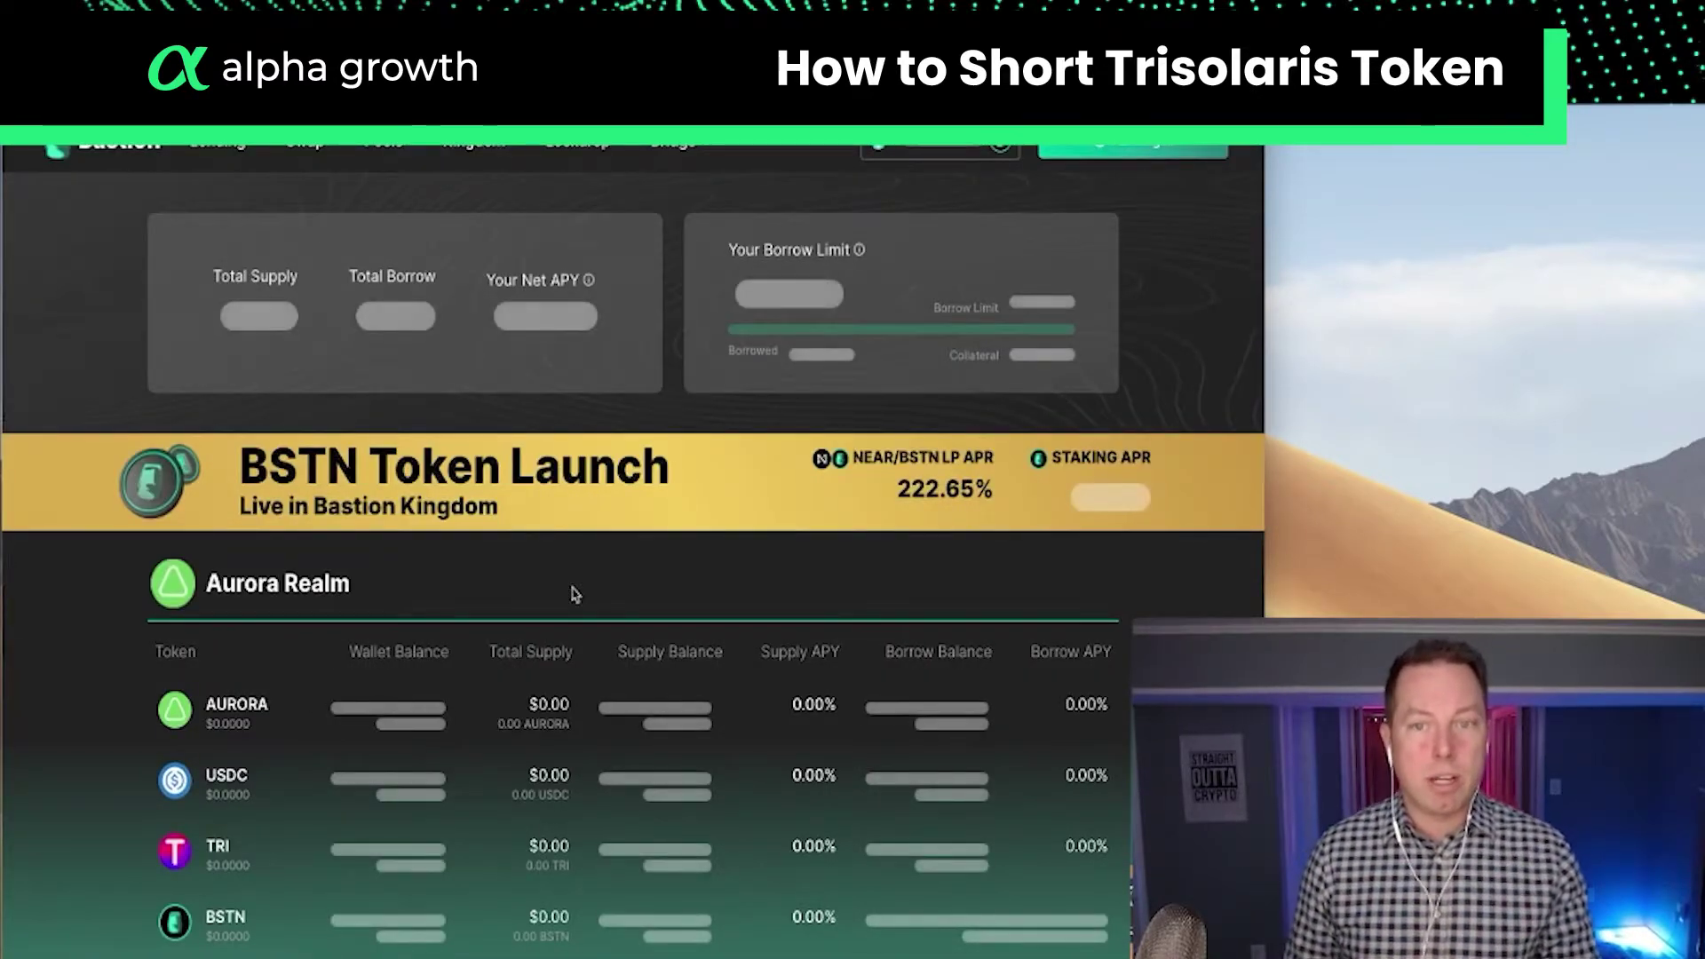
Supply 1000 USDC to the Aurora Realm with collateral use enabled, and confirm the transaction in the wallet
scroll(575, 594, down, 2)
scroll(575, 594, up, 2)
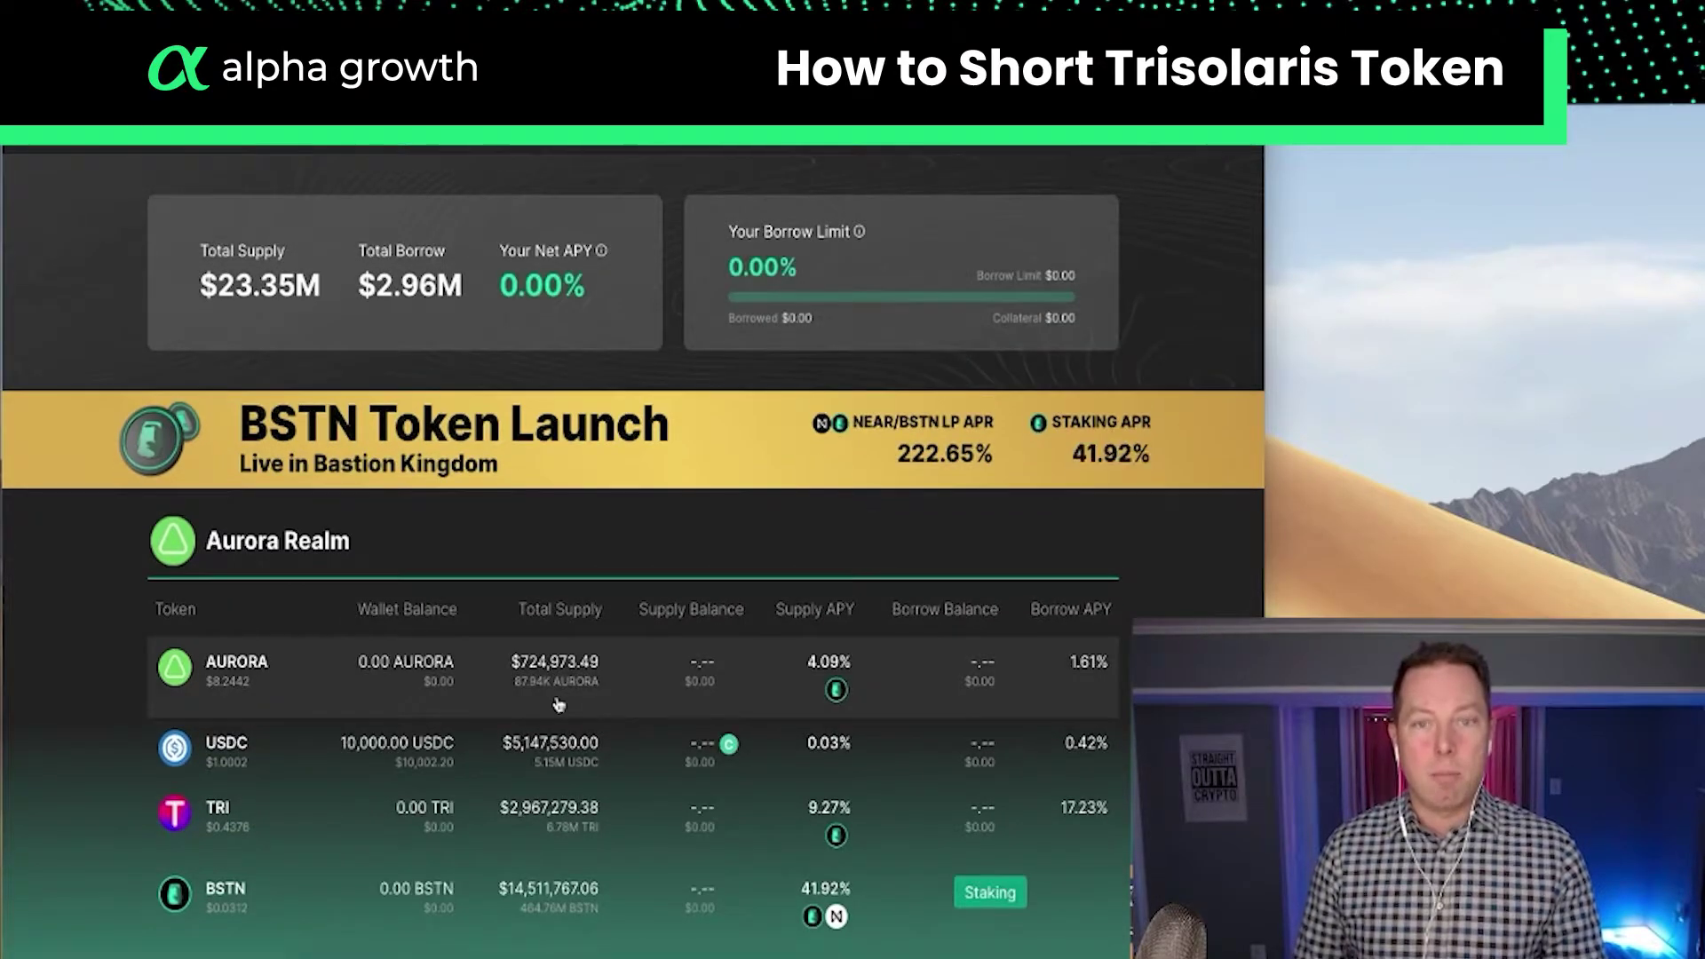
scroll(557, 704, down, 1)
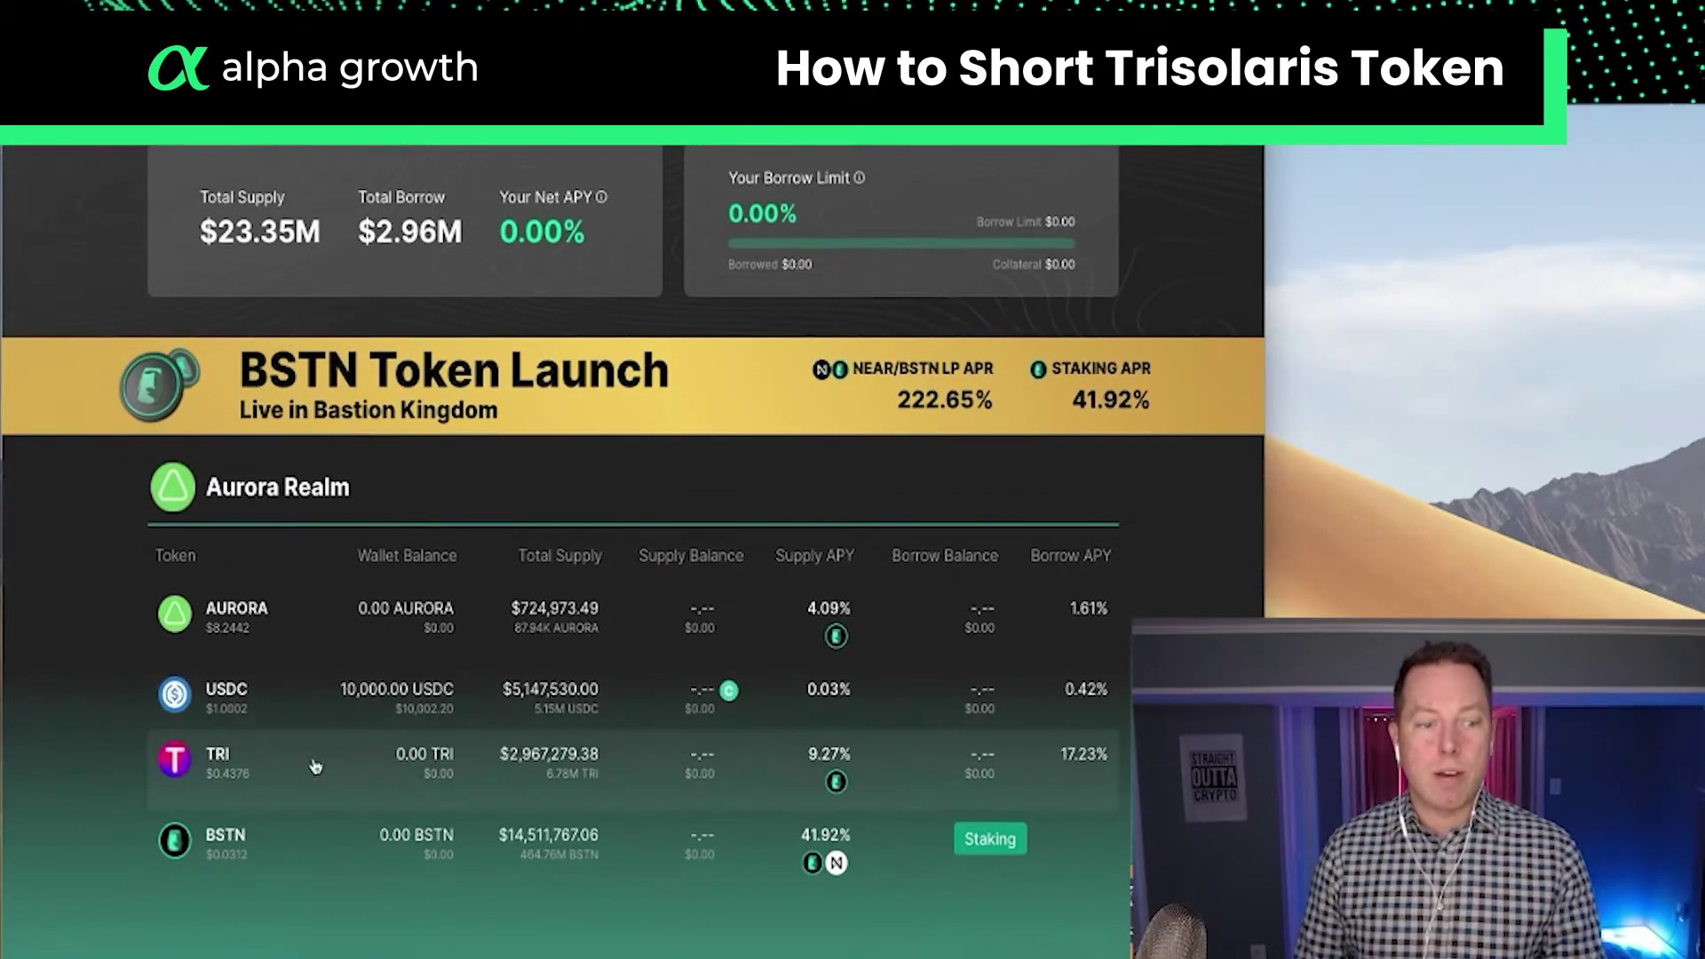
click(297, 713)
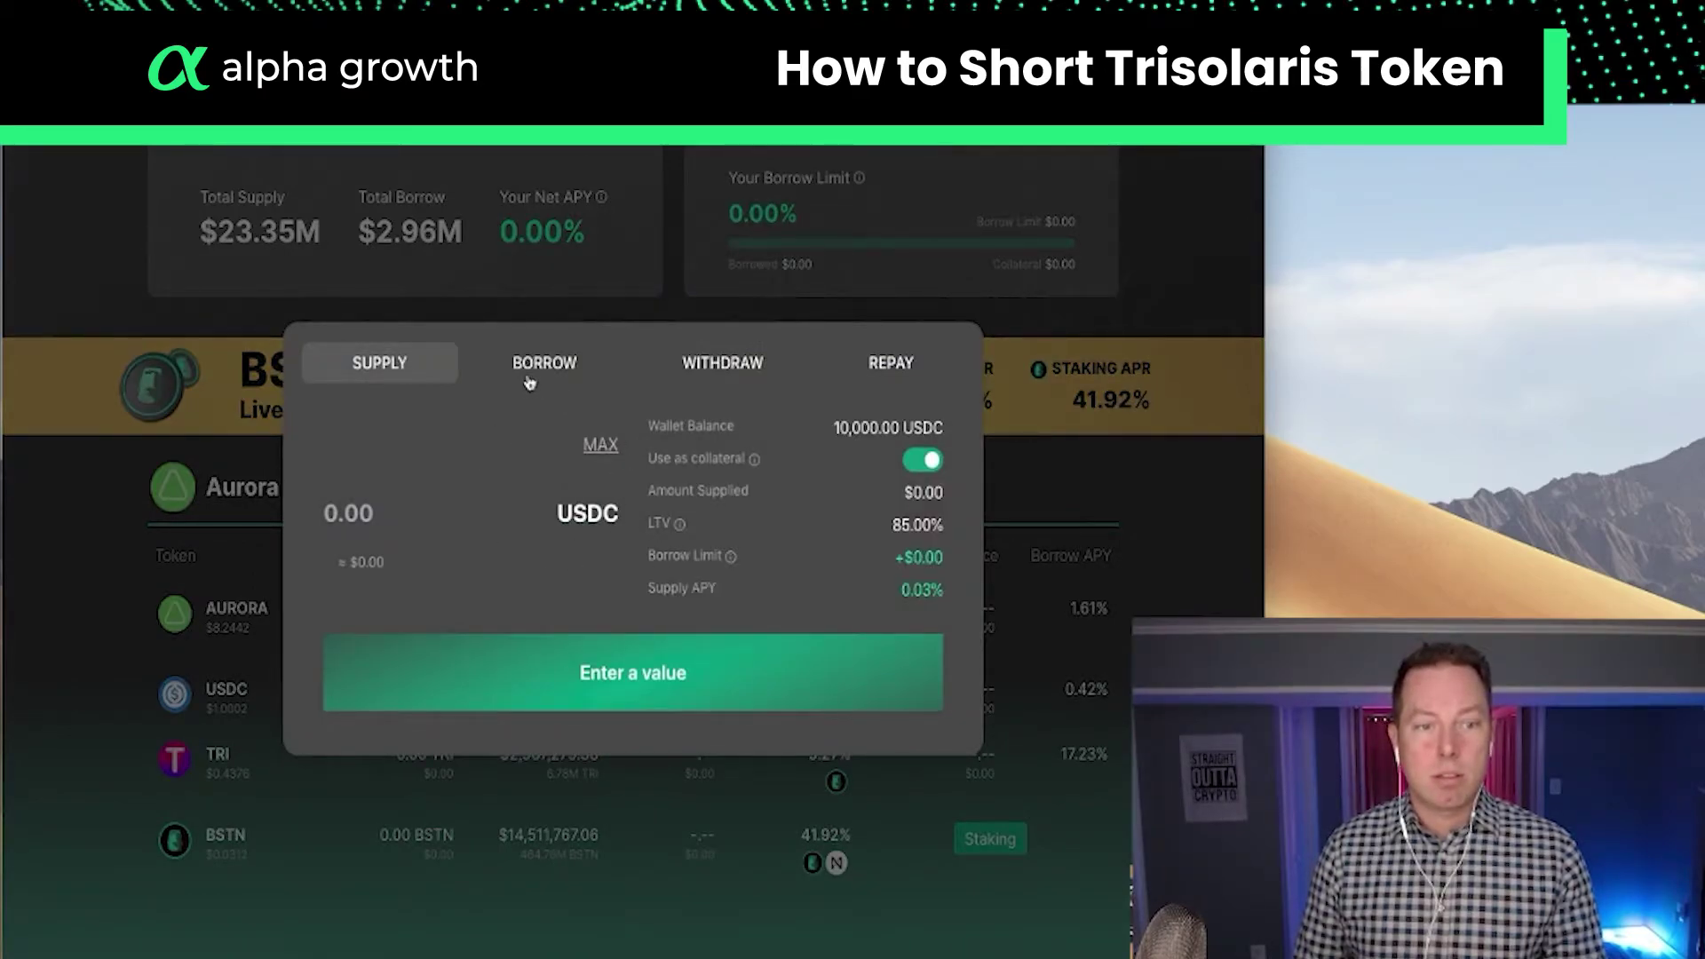
click(417, 505)
text(1000)
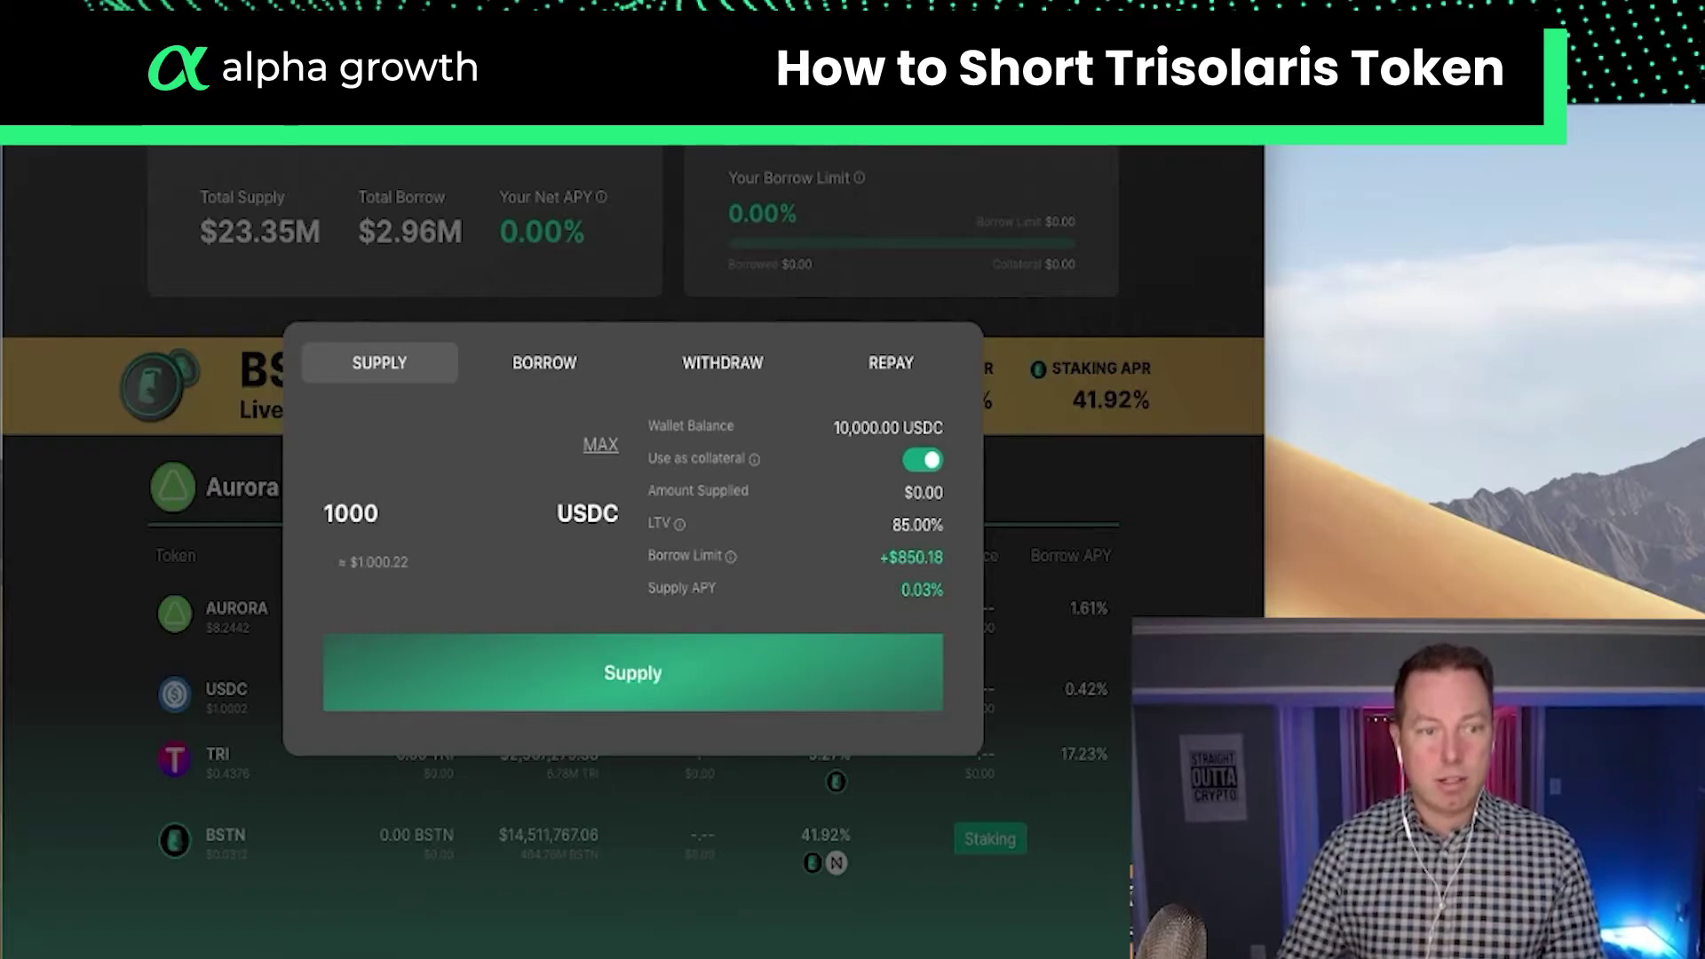
click(671, 695)
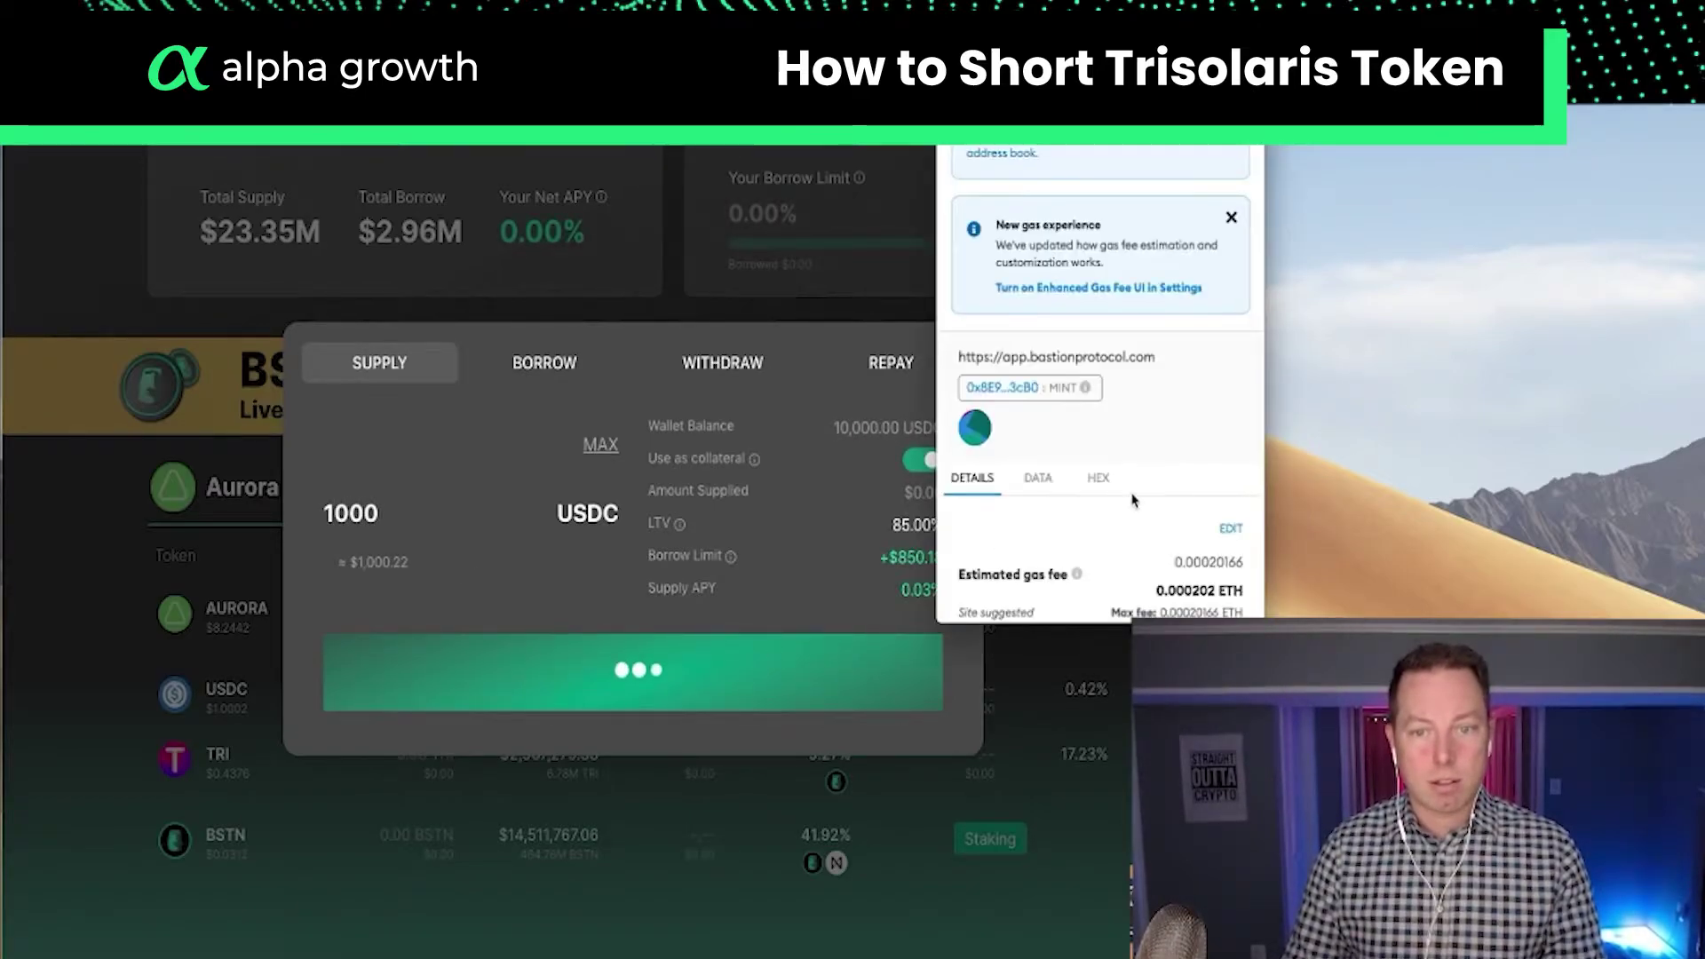
click(1178, 600)
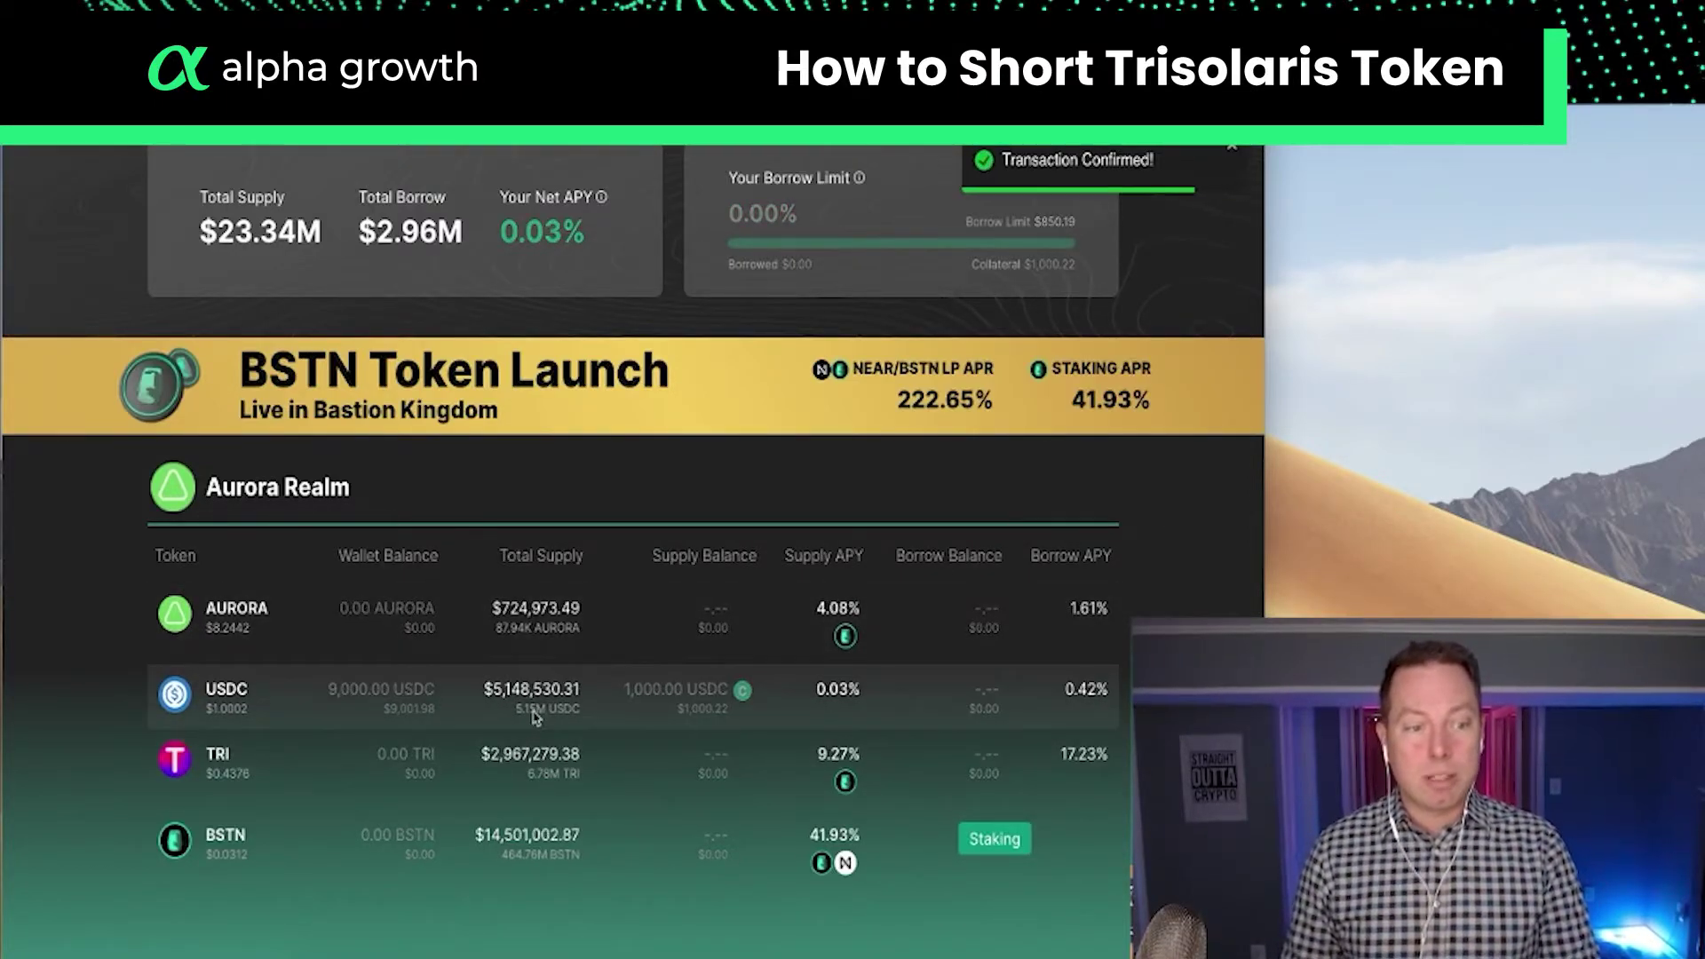
click(417, 750)
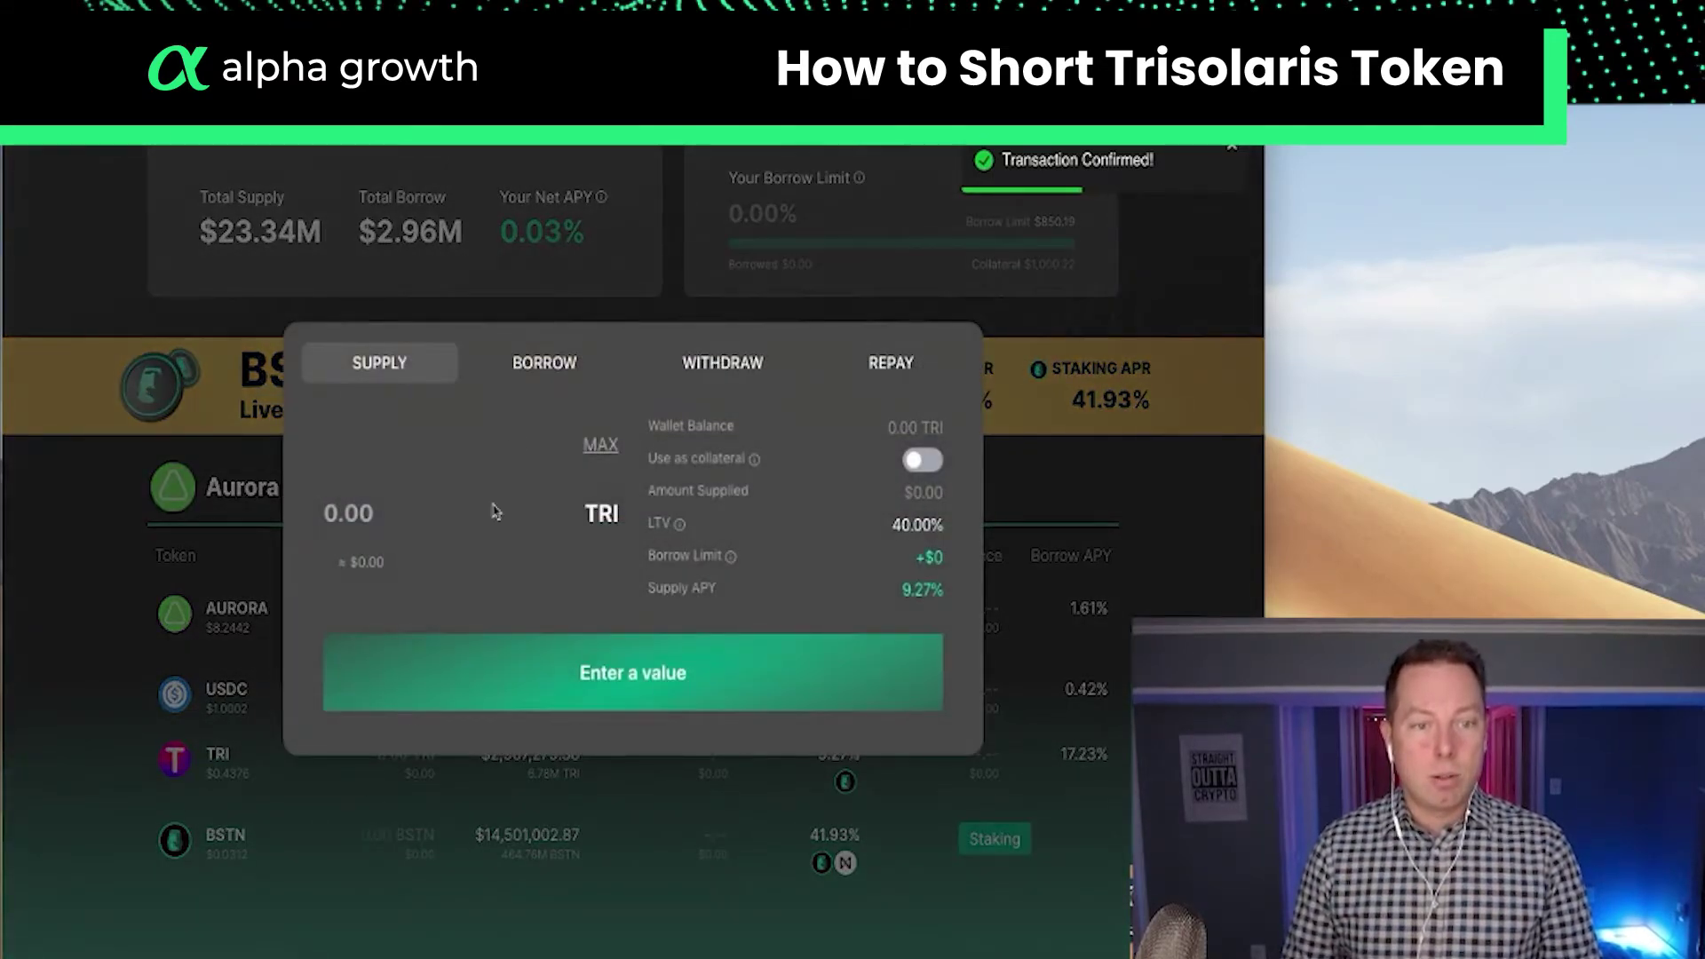
click(539, 359)
click(601, 455)
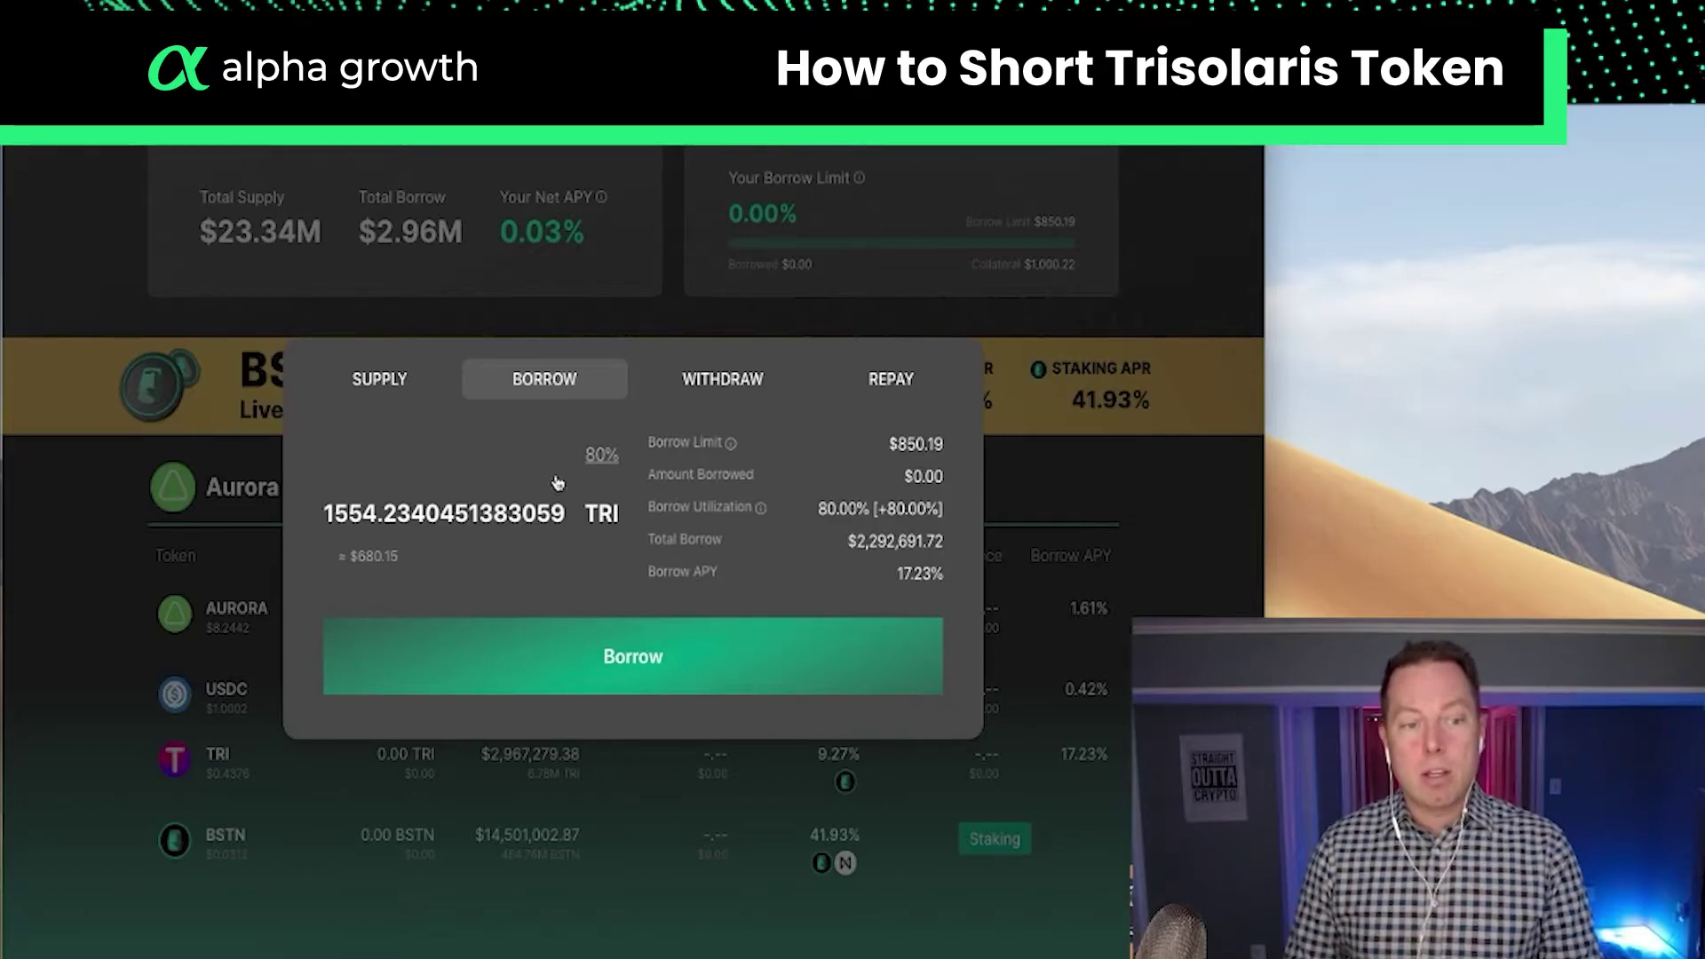
click(146, 710)
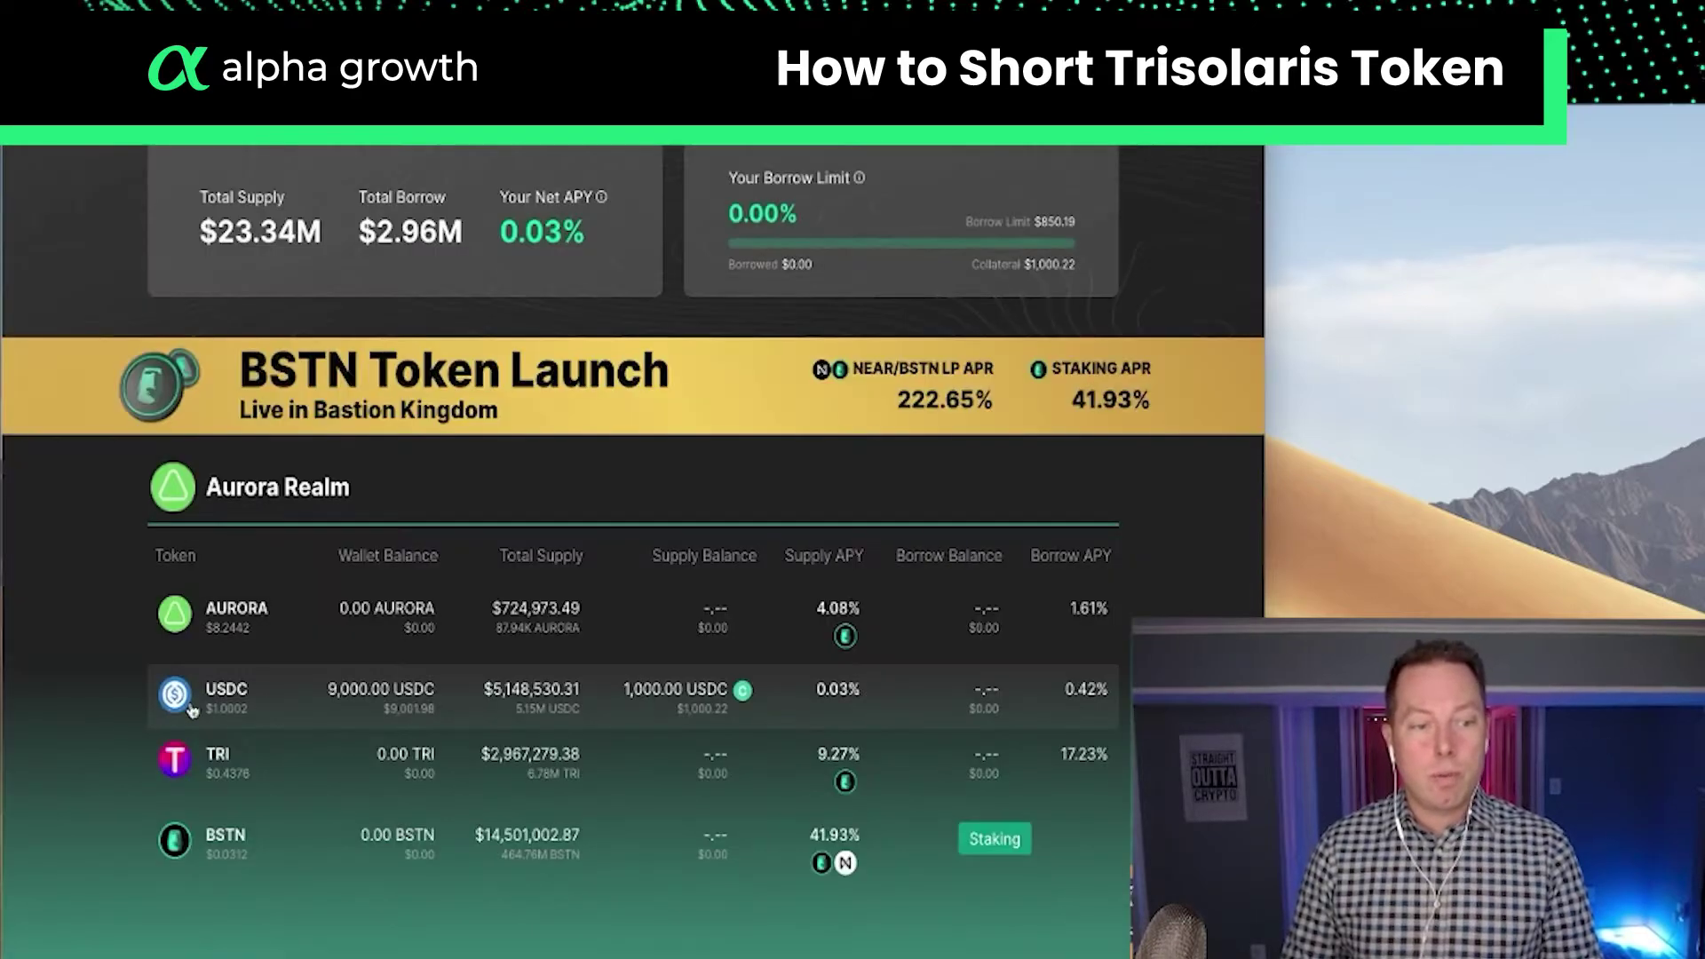
click(237, 701)
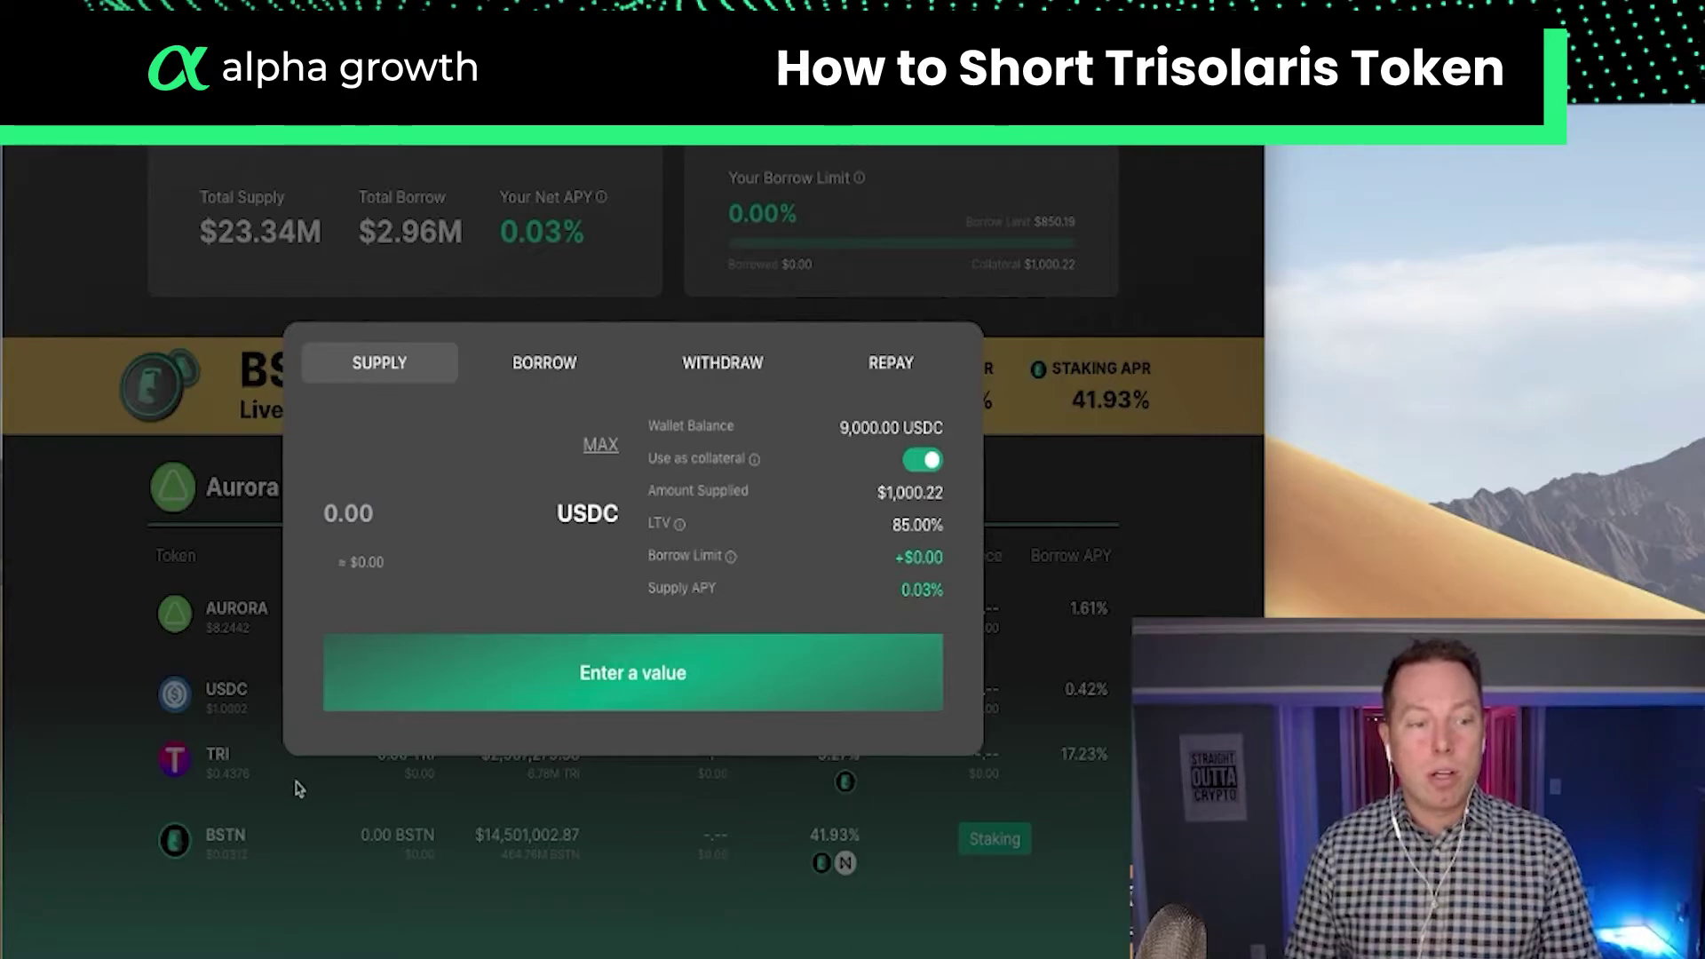
click(123, 741)
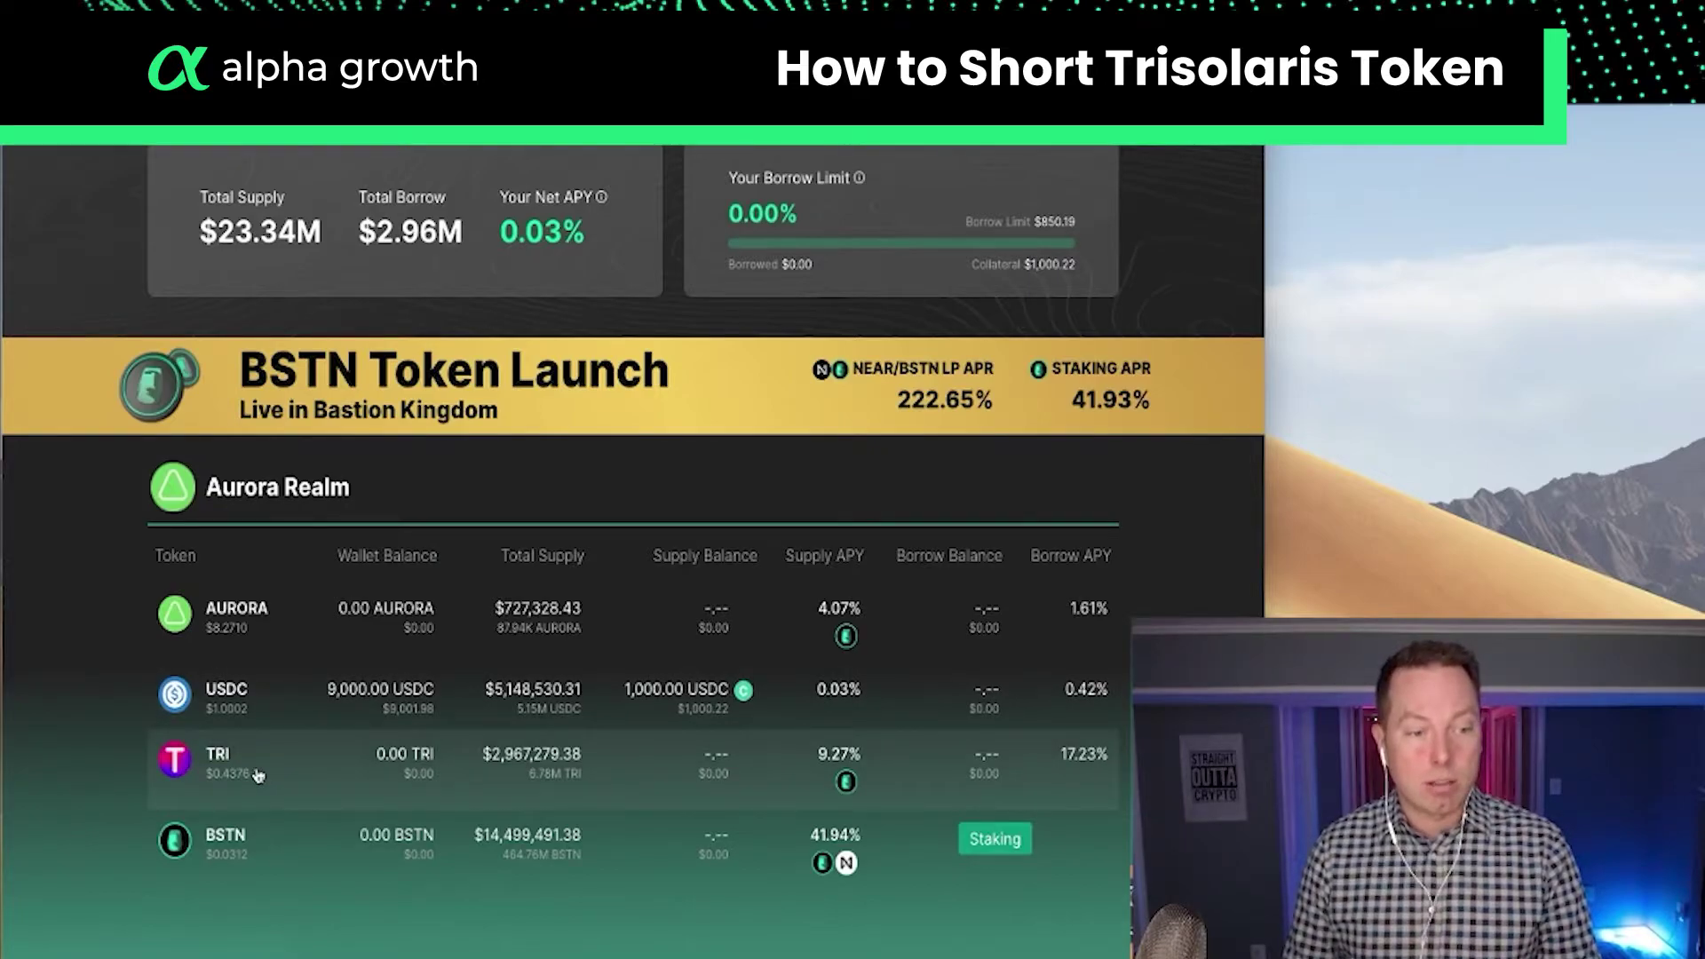
Borrow TRI at 80% of the borrow limit, about 1554.23 TRI, and confirm the transaction in the wallet
click(257, 776)
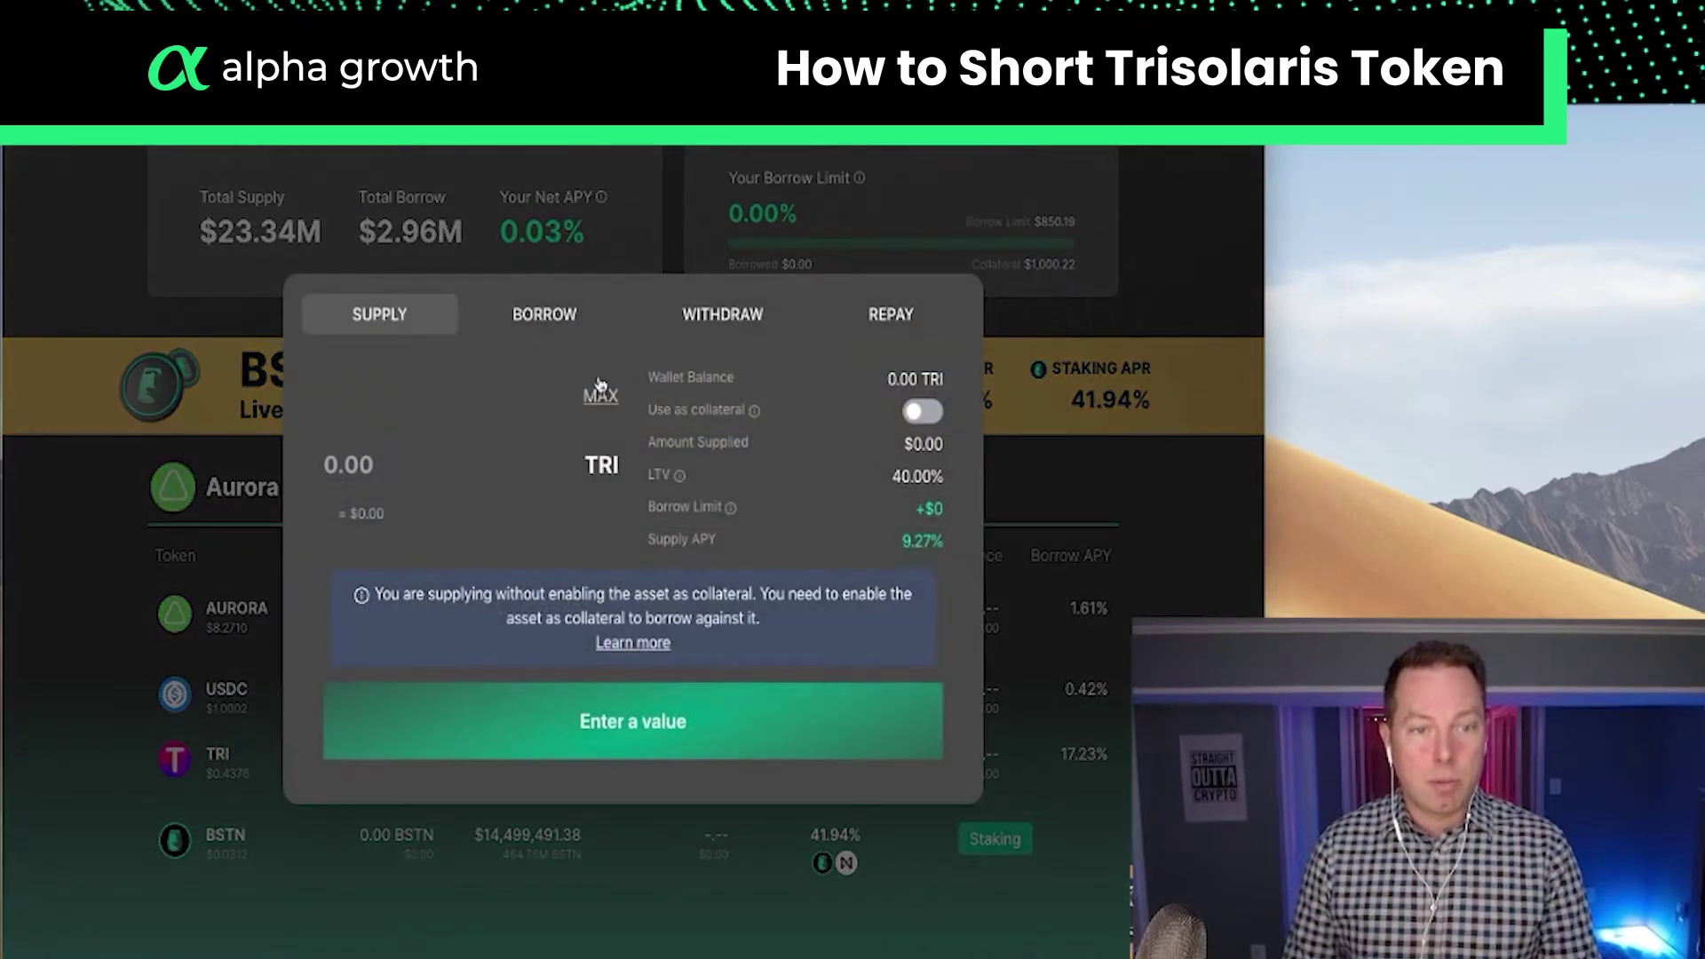
click(556, 331)
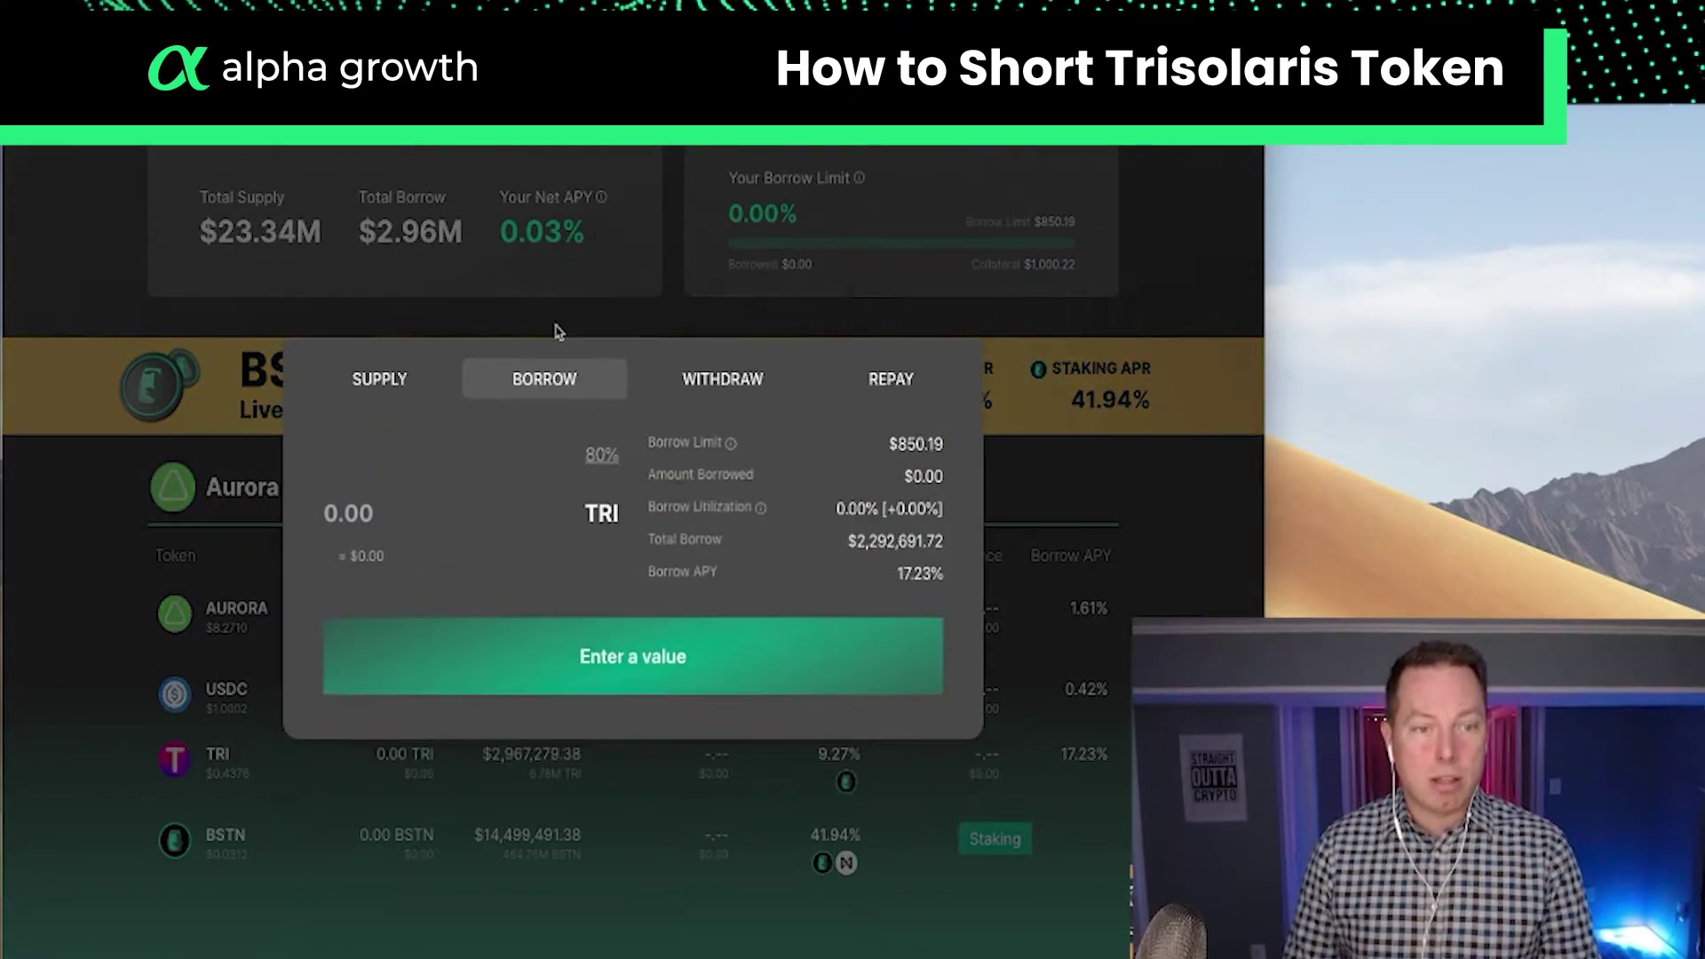
click(601, 460)
drag(329, 513, 285, 534)
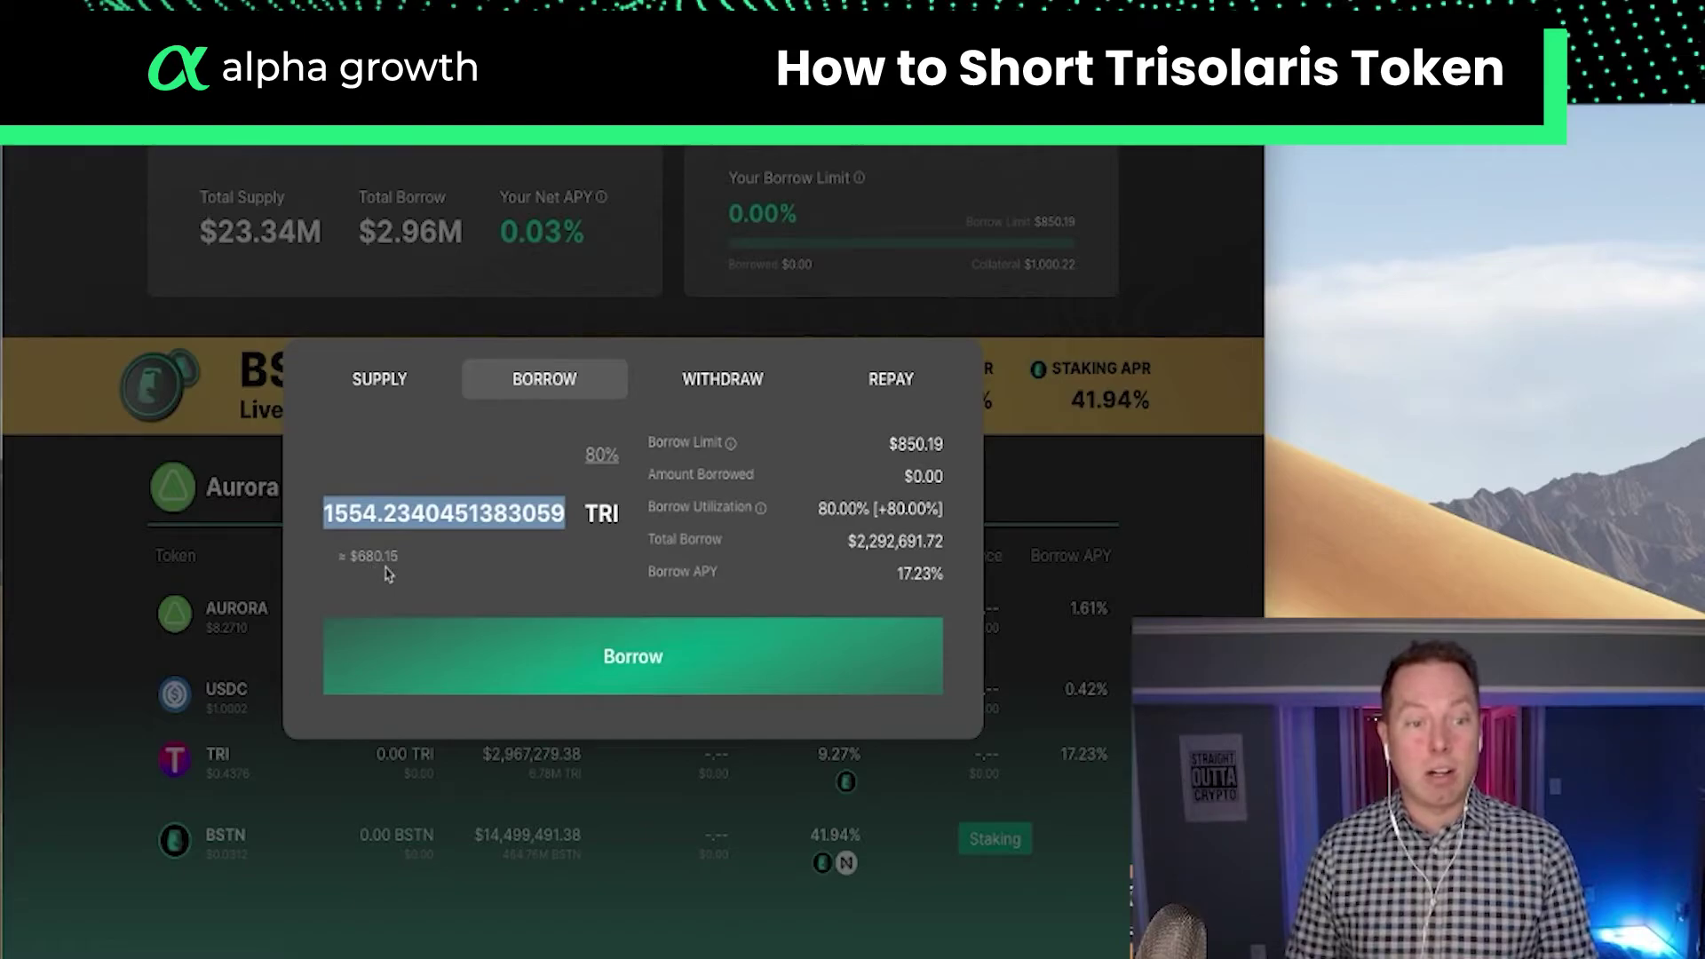
click(679, 670)
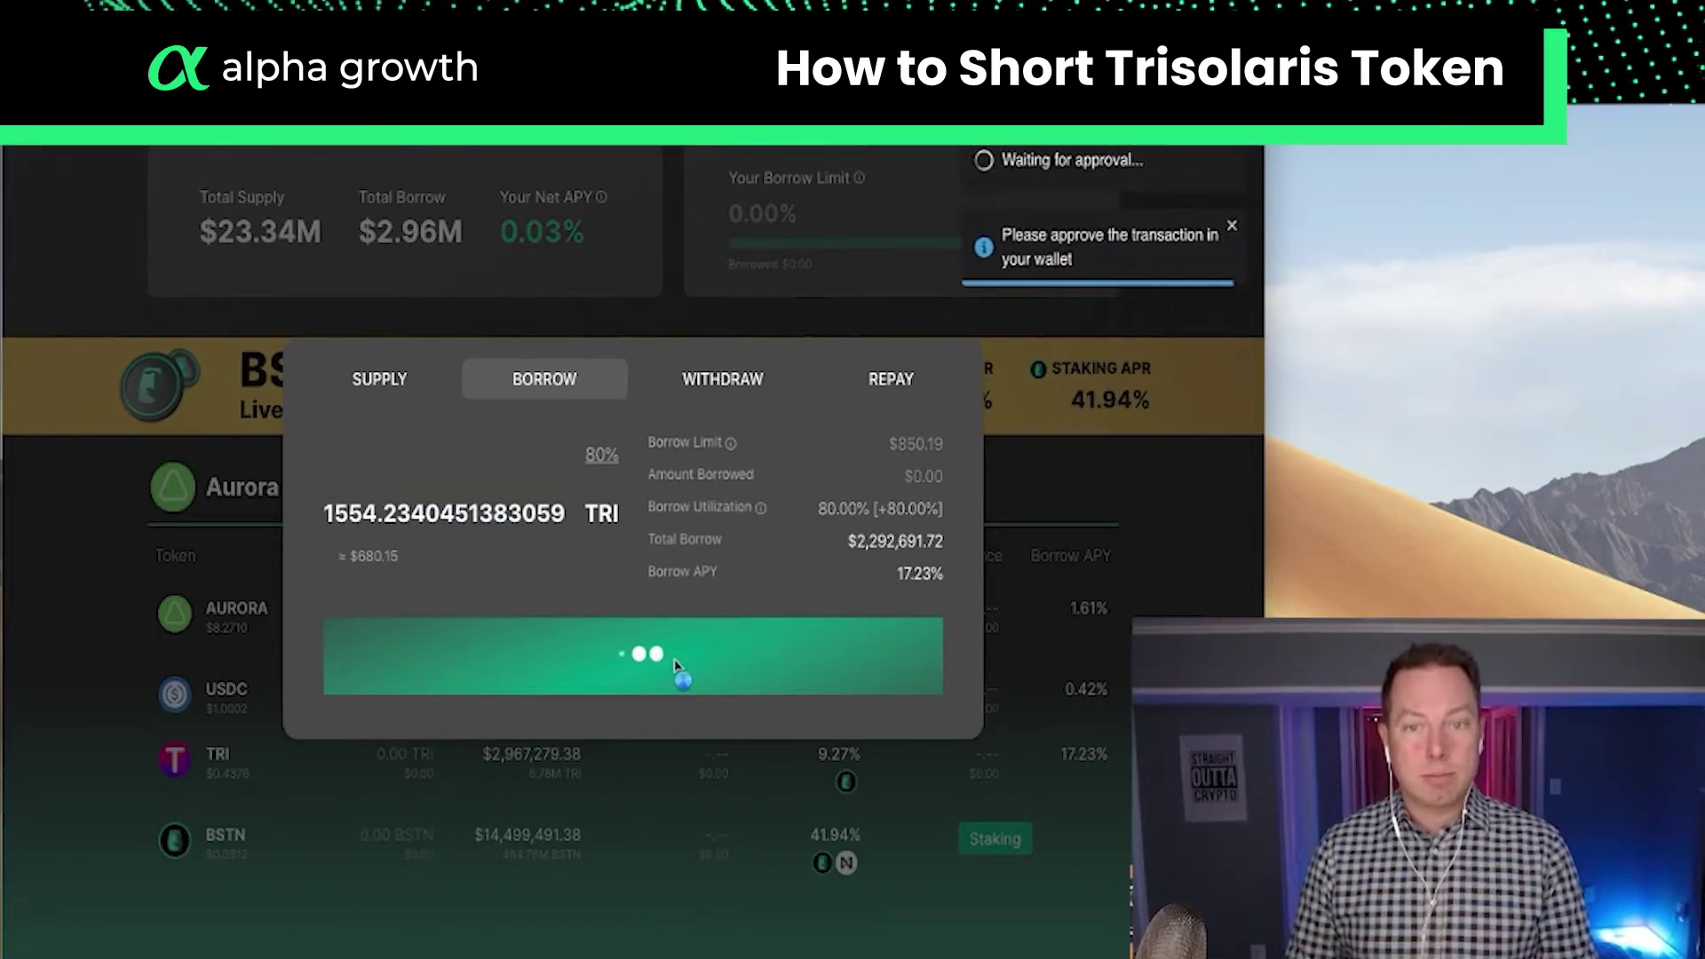
scroll(1173, 547, down, 5)
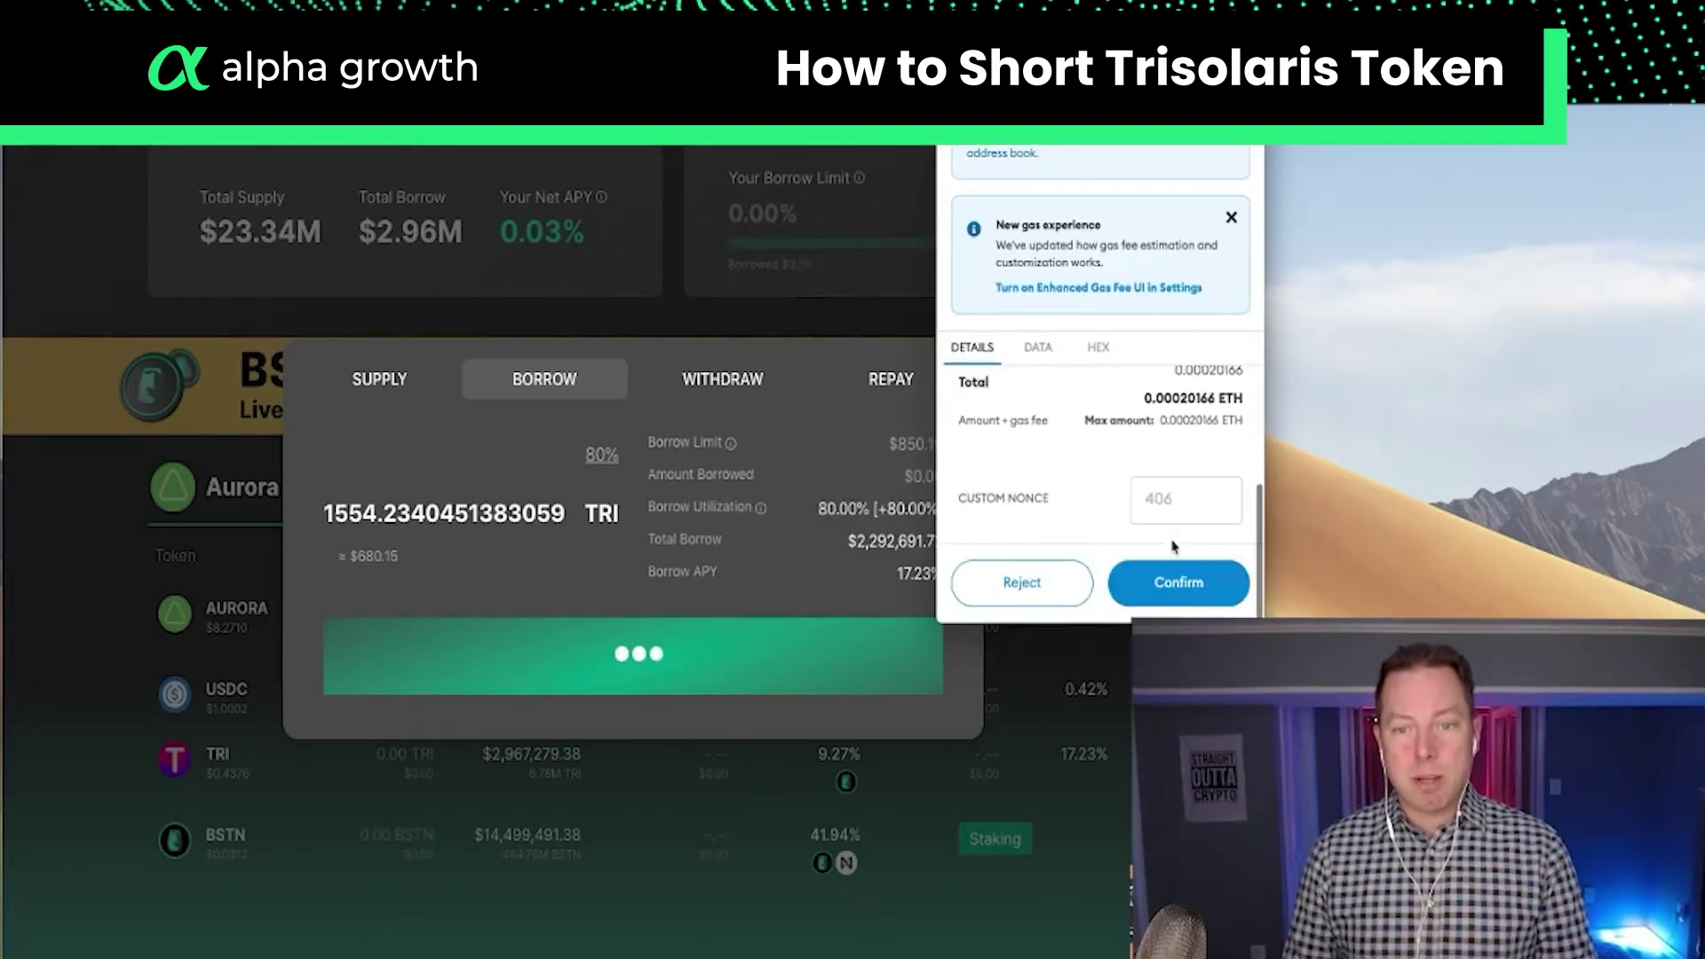
click(1189, 603)
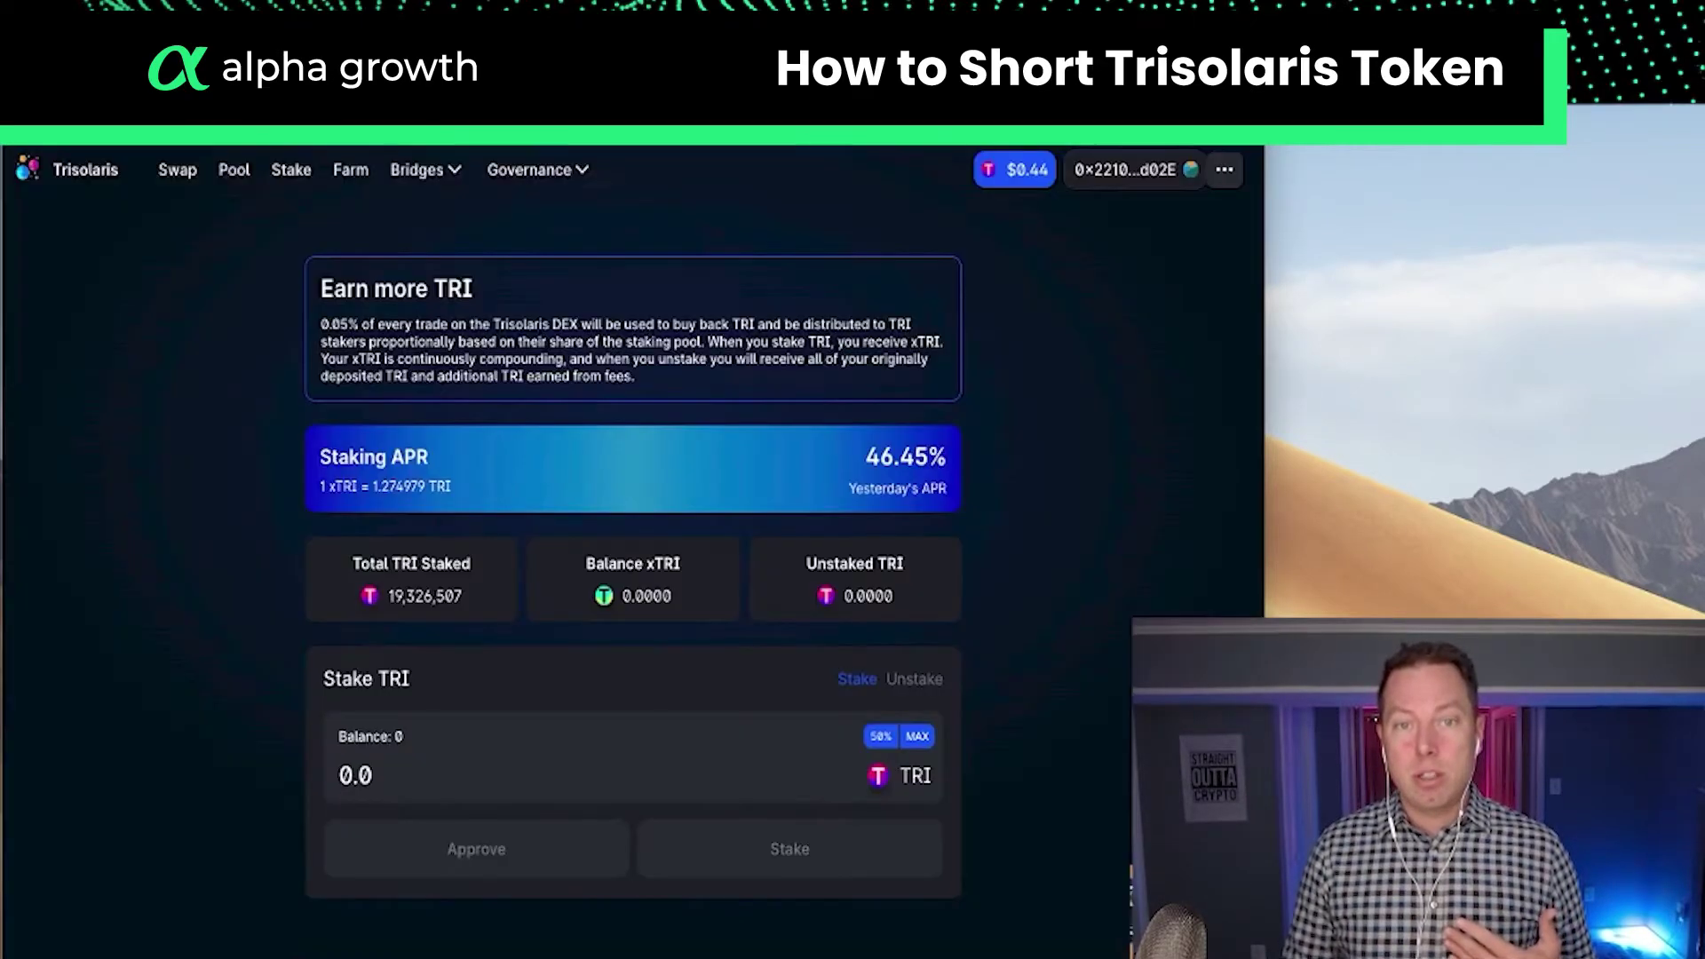
On the Trisolaris exchange, set up a swap from TRI to USDC using the maximum TRI balance
click(177, 173)
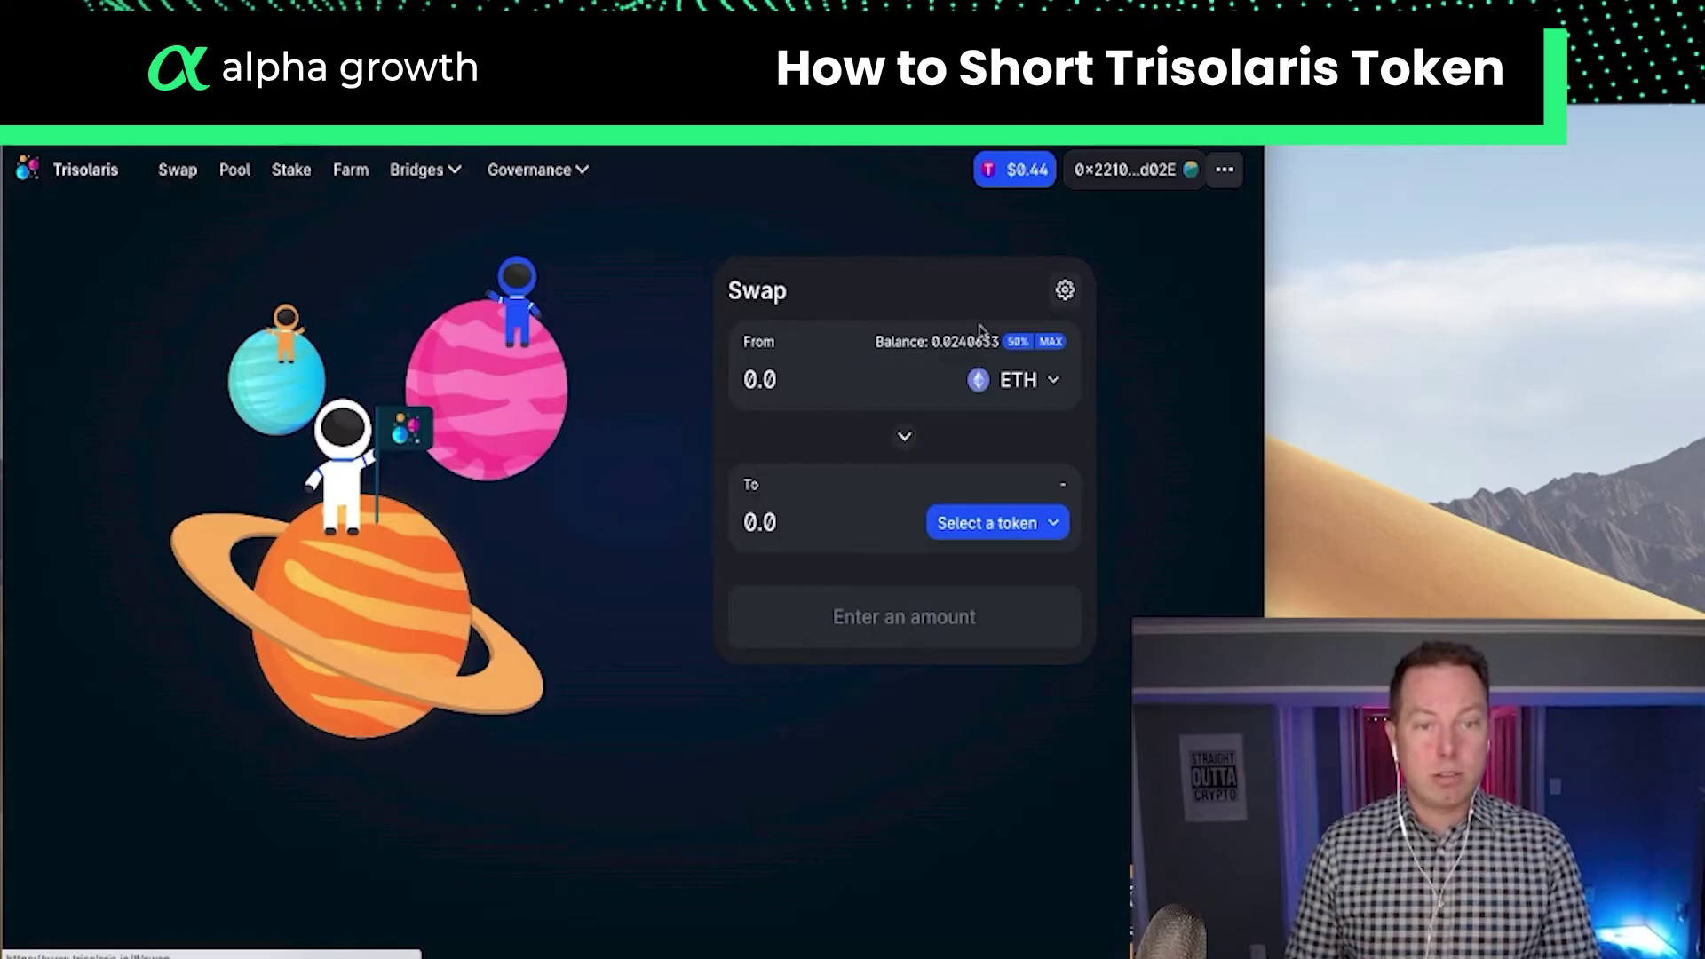
click(1030, 380)
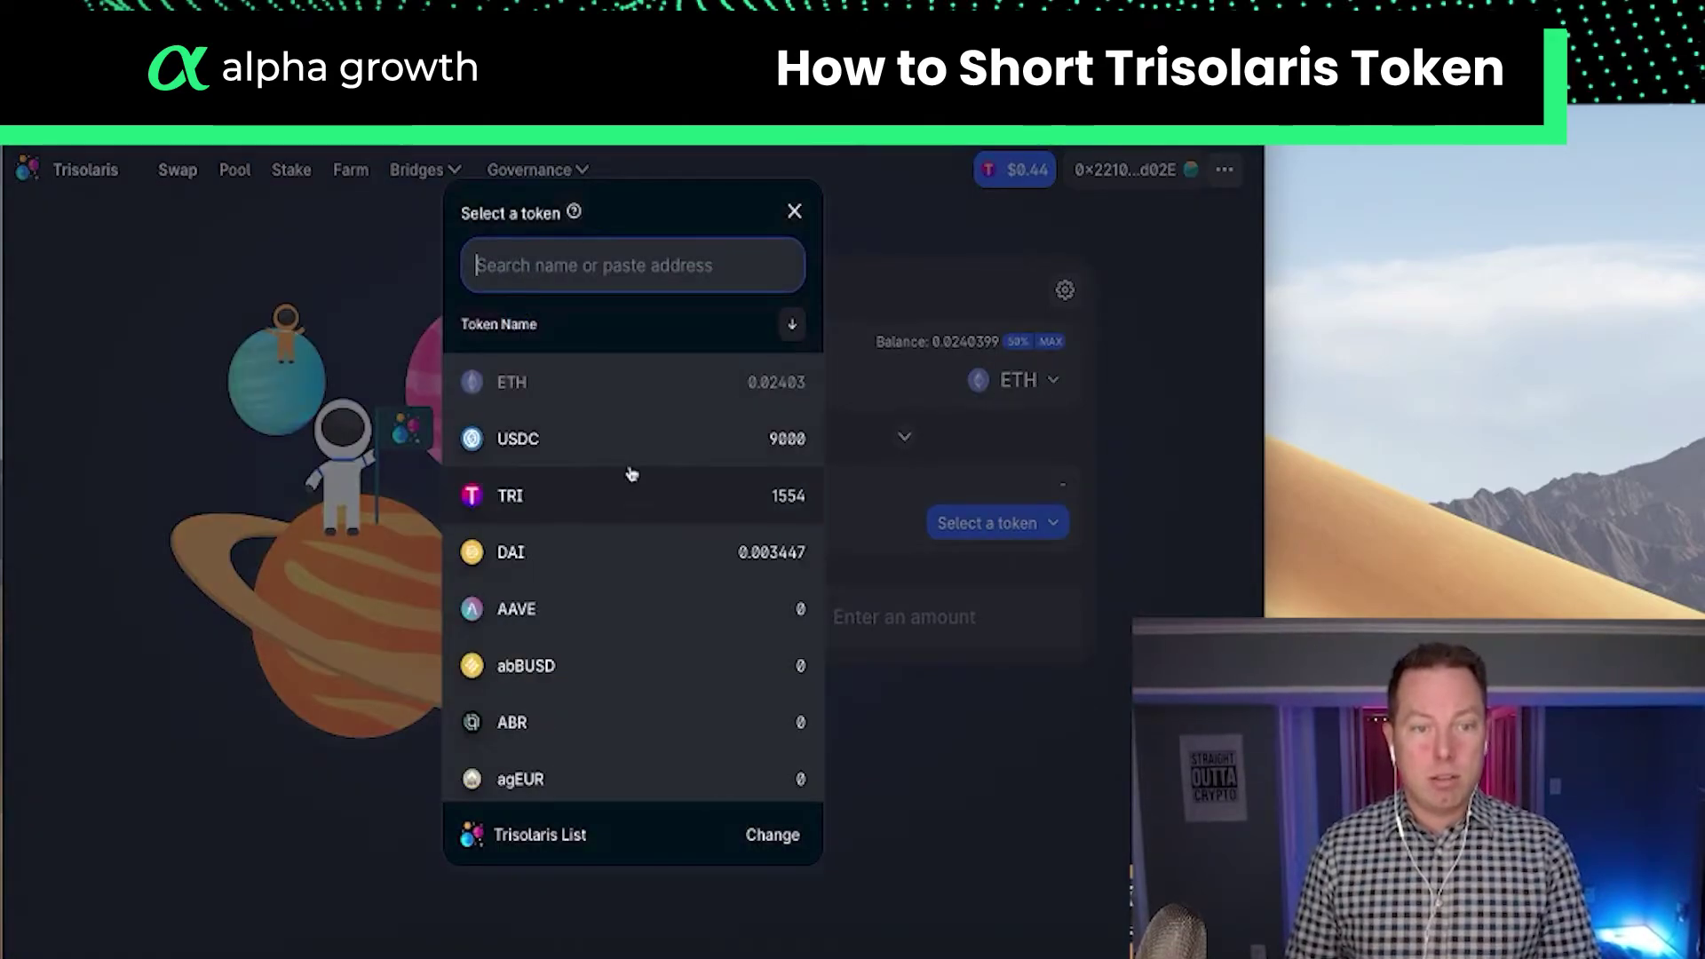
click(624, 493)
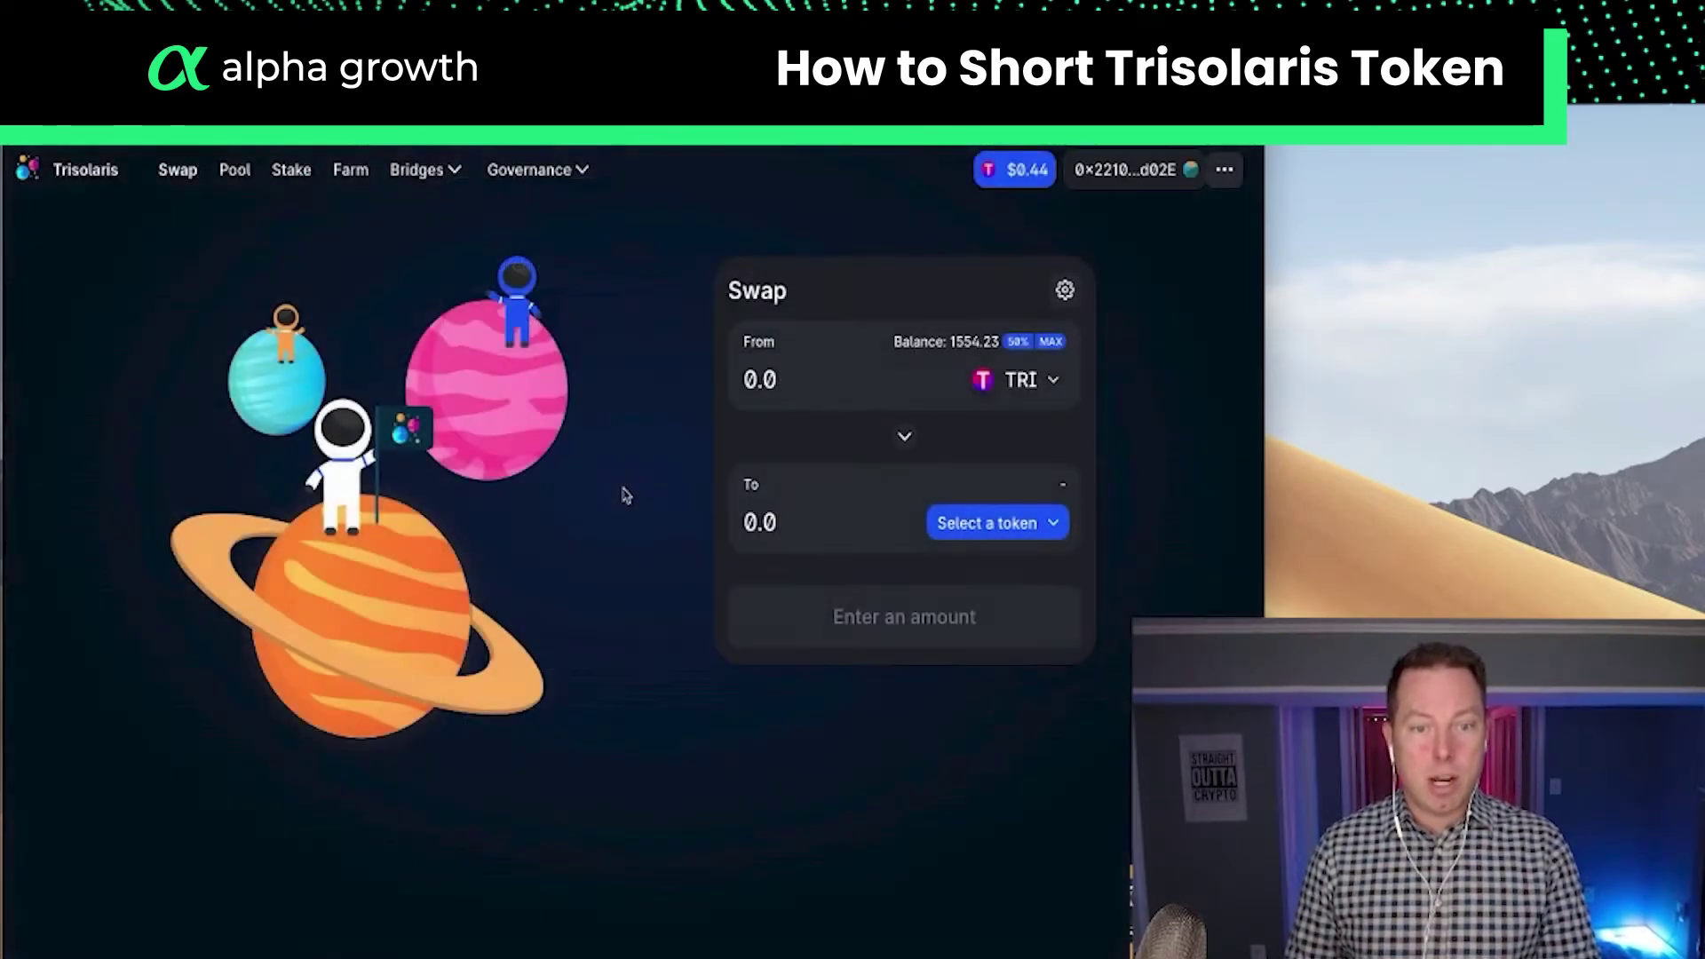
click(990, 522)
click(581, 442)
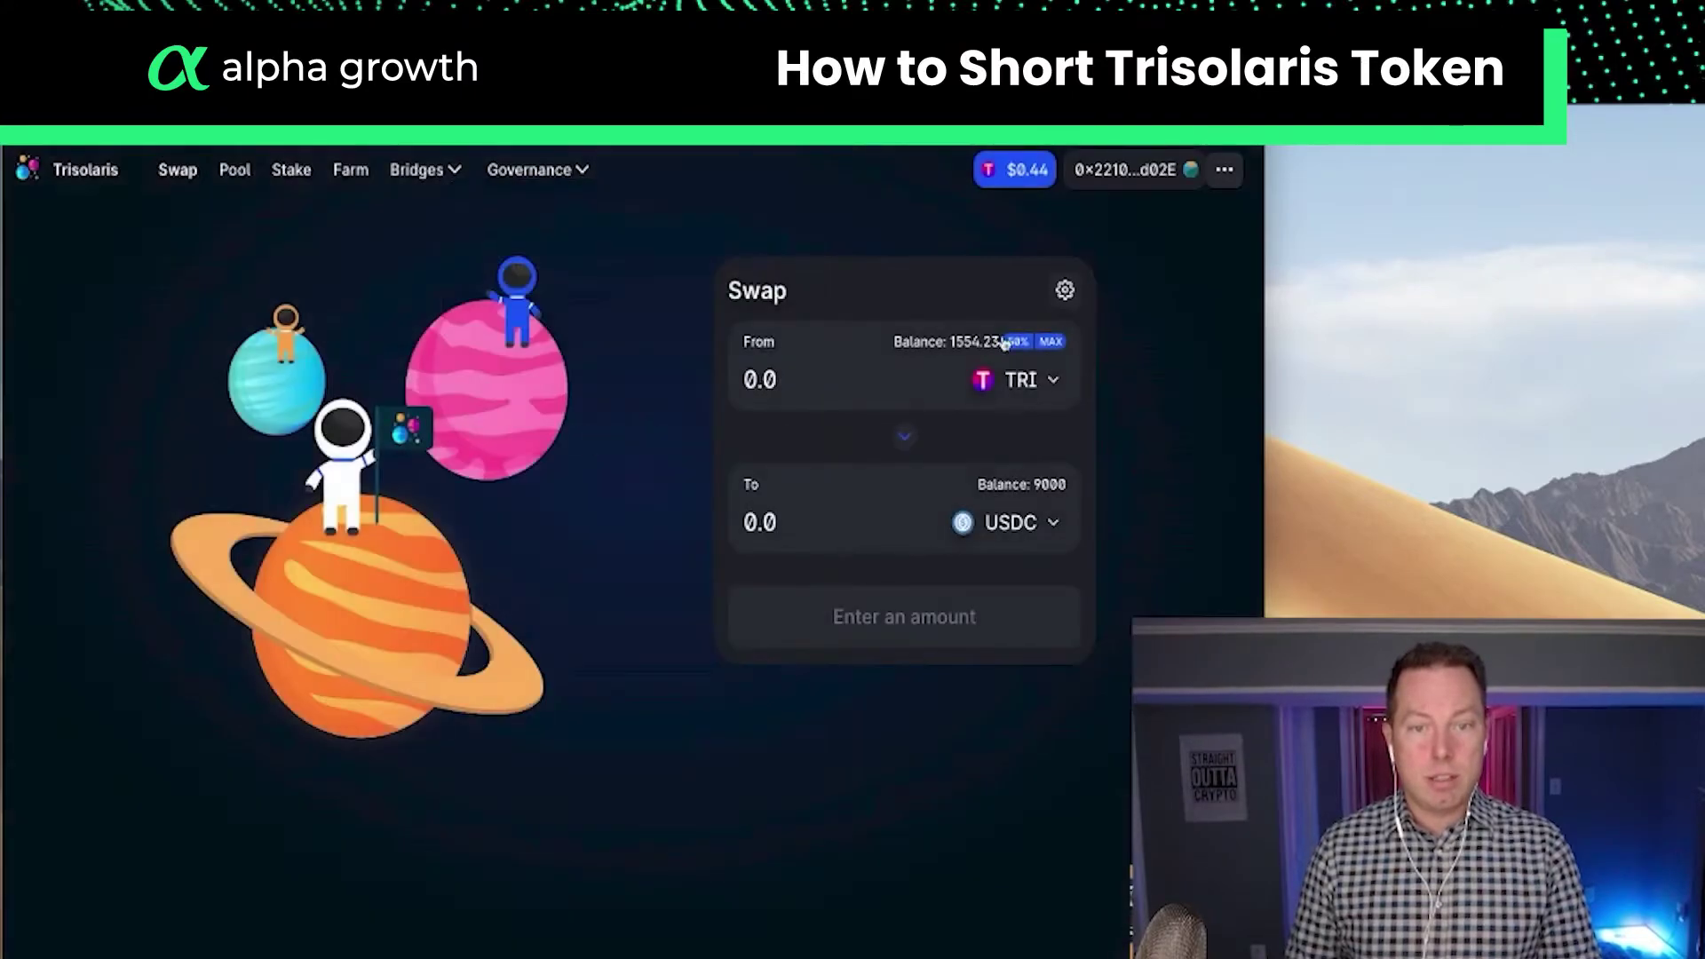
click(1056, 345)
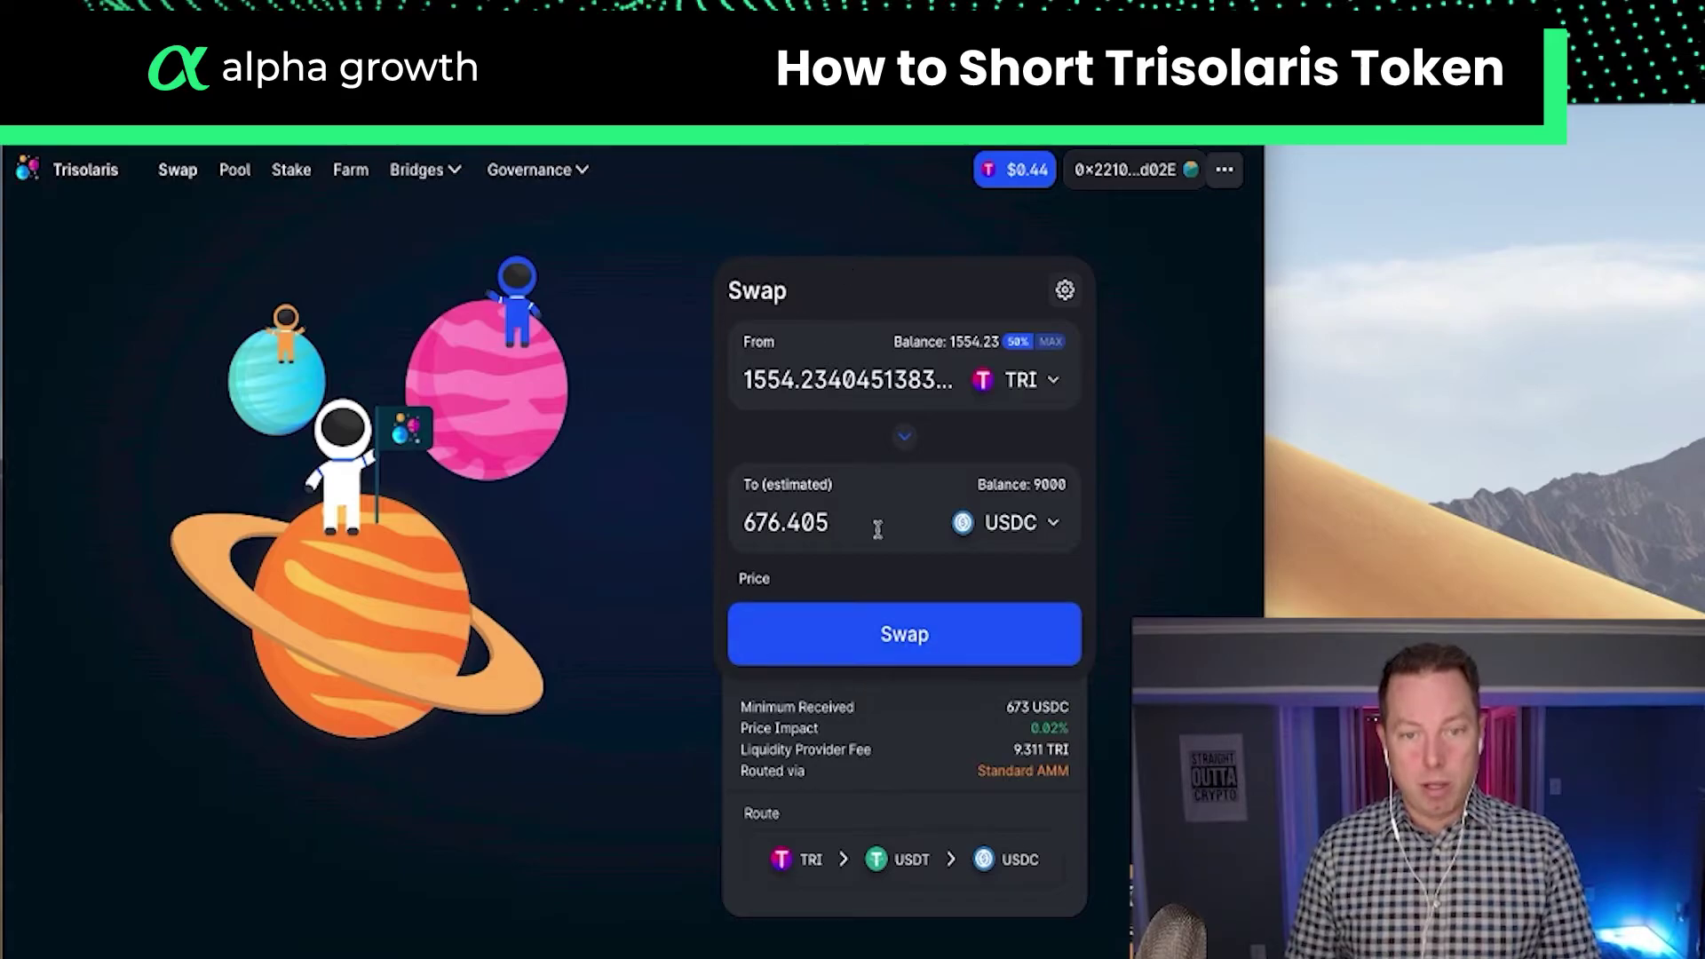
Submit the swap of 1554.23 TRI for USDC and confirm the transaction in the wallet
click(904, 642)
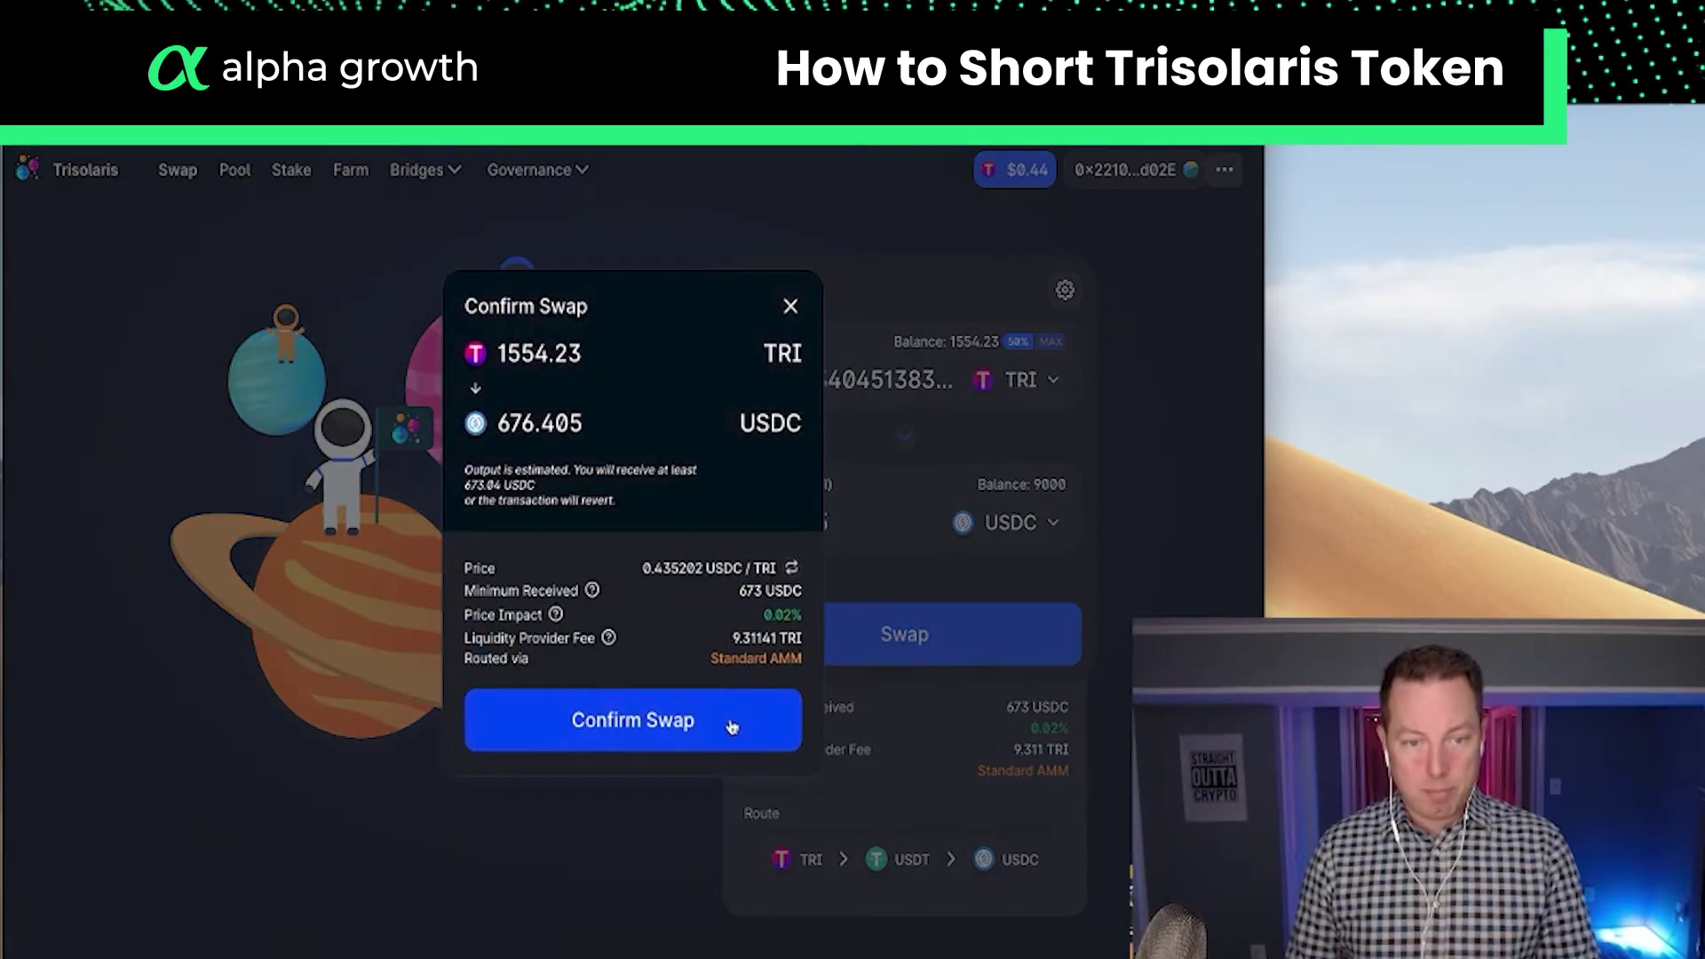
click(710, 721)
scroll(1063, 508, down, 5)
click(1126, 577)
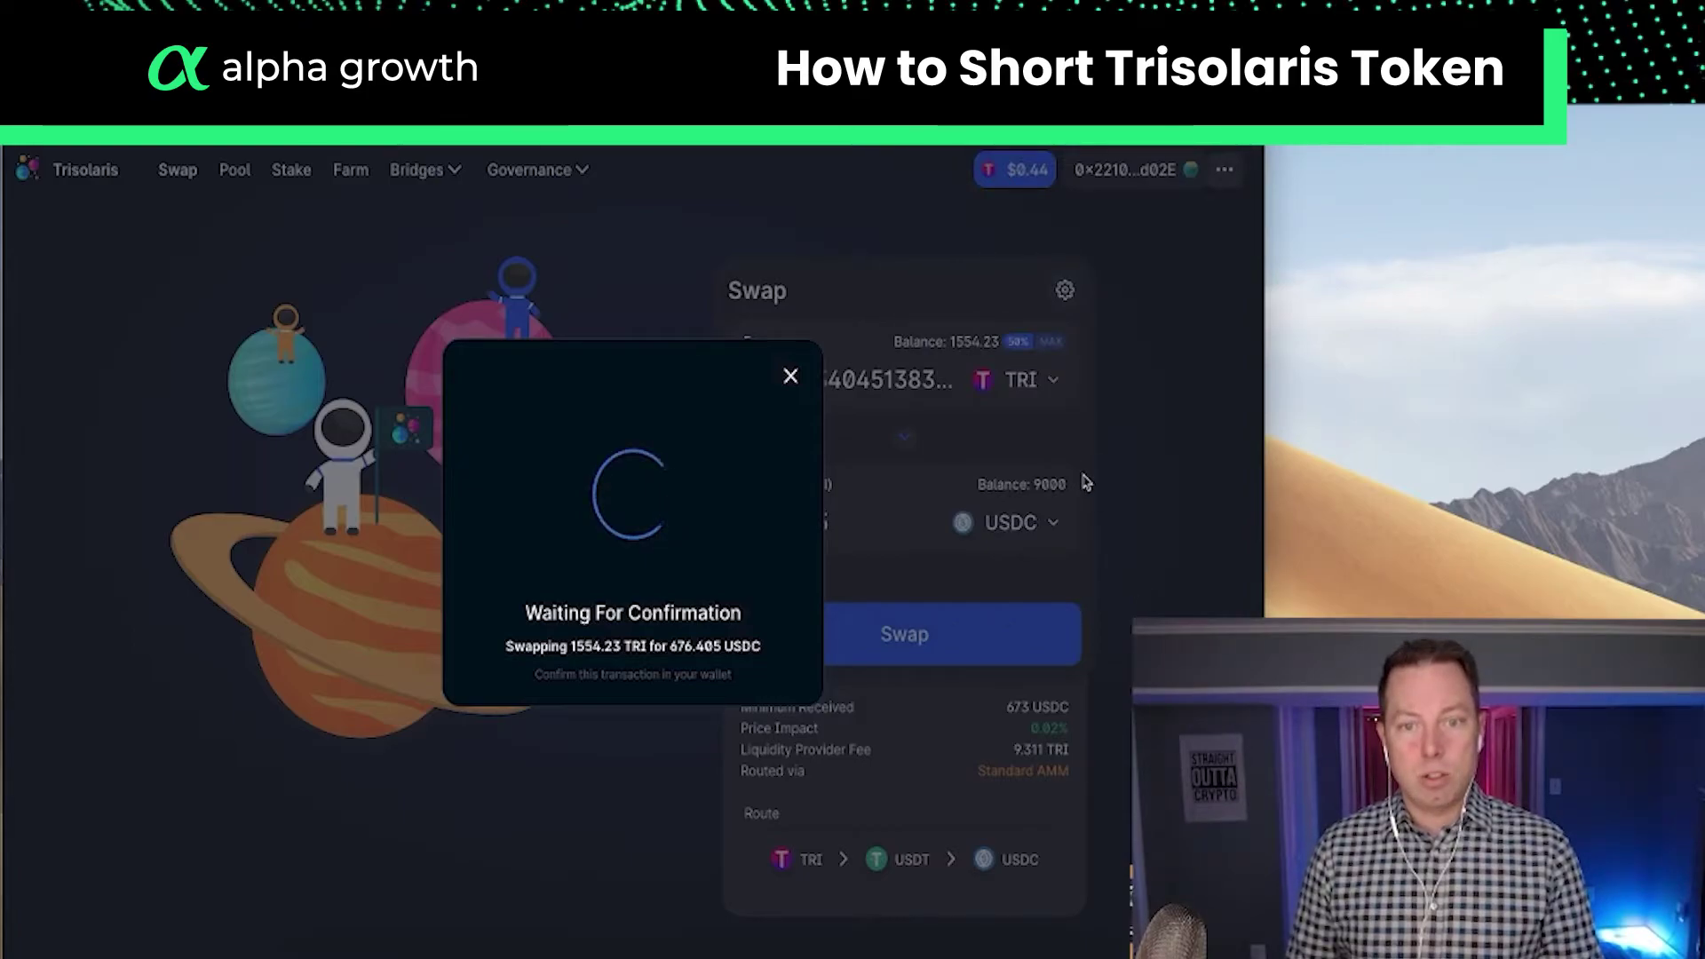
Back on Bastion, supply the 676.40505 USDC received from the swap to the Aurora Realm as collateral, and confirm the transaction in the wallet
click(695, 677)
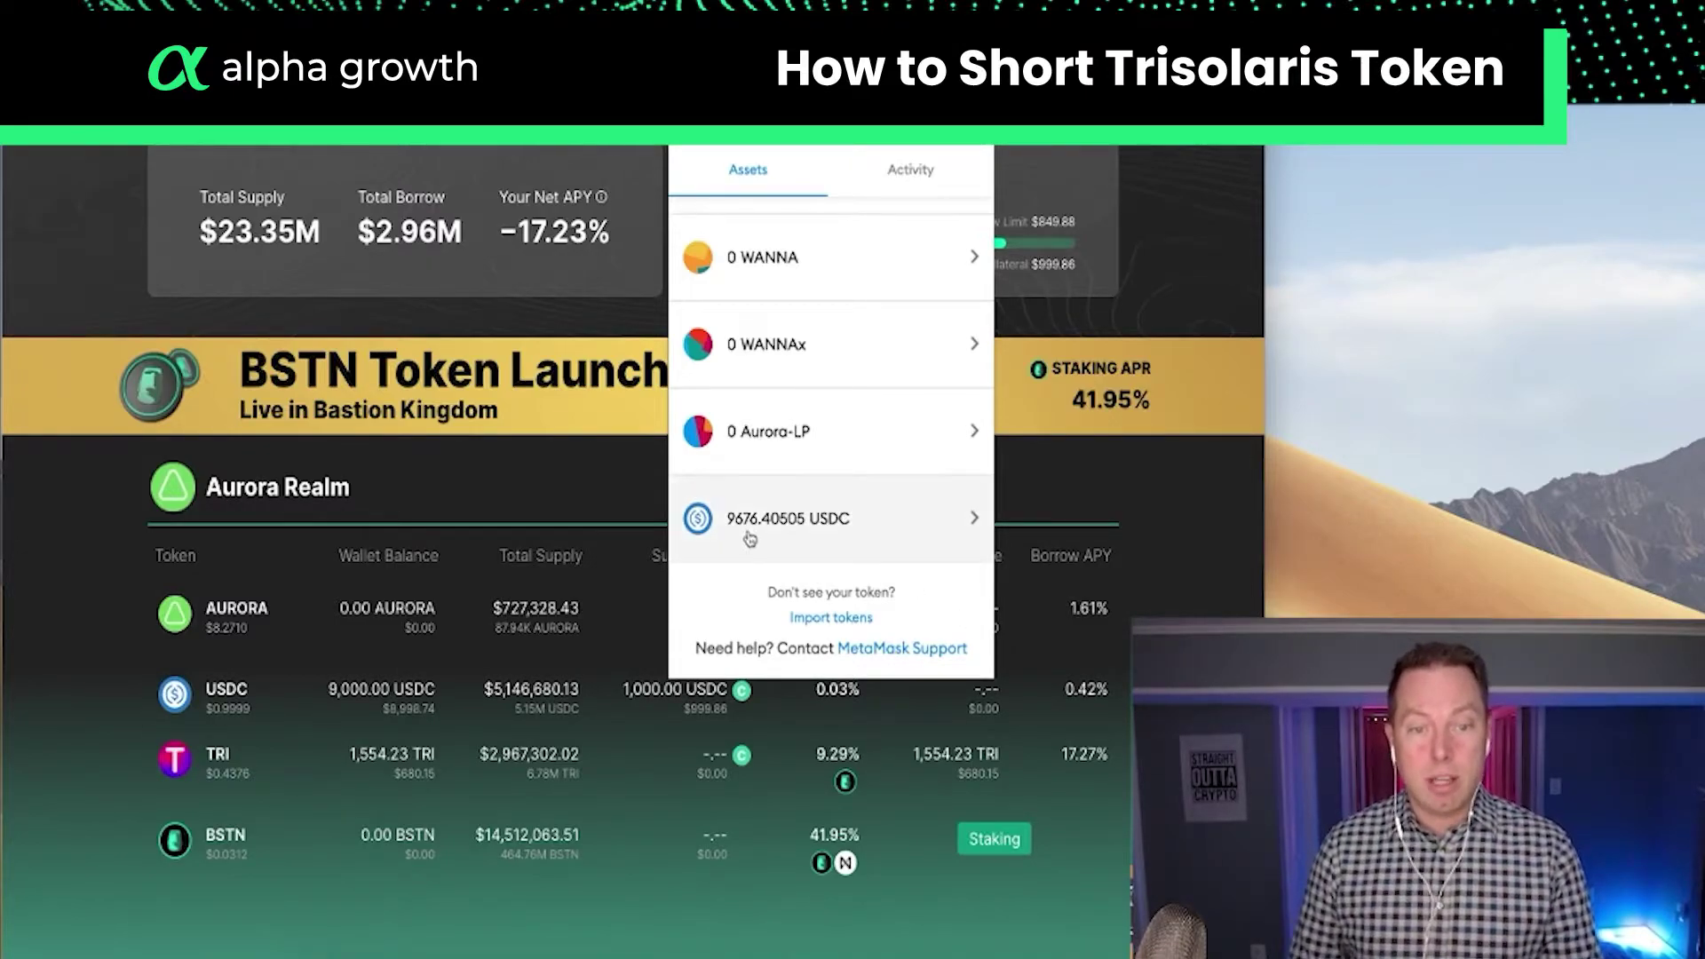
click(975, 793)
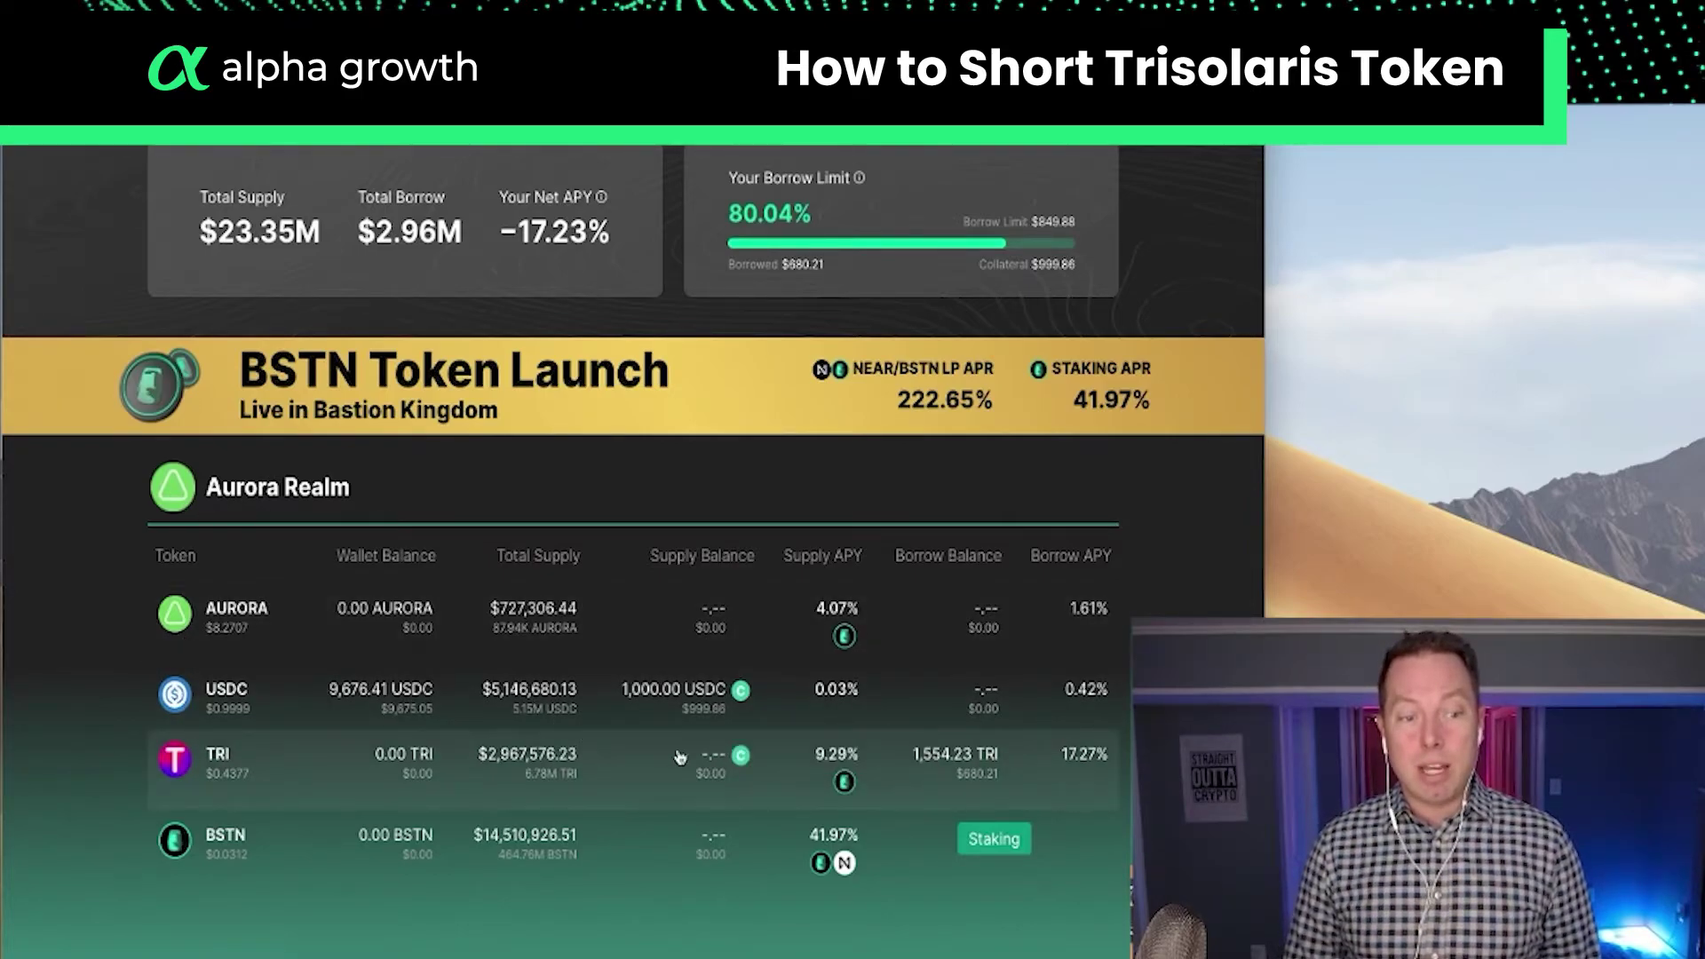
click(537, 701)
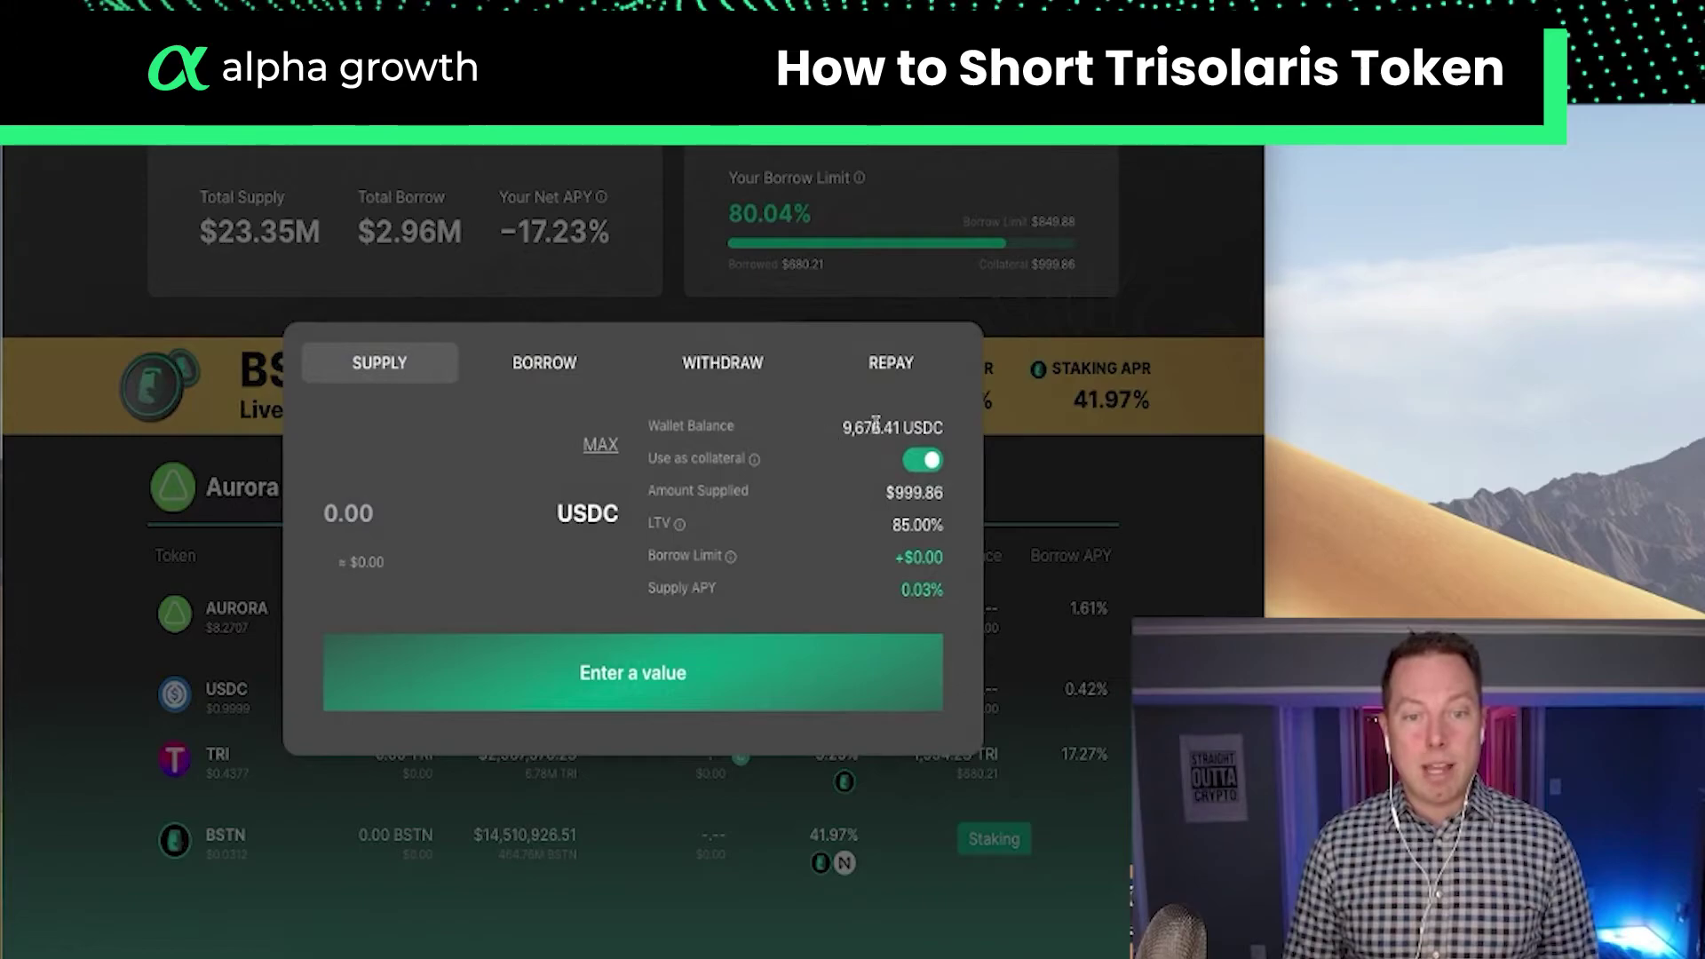
click(597, 444)
click(334, 513)
key(BackSpace)
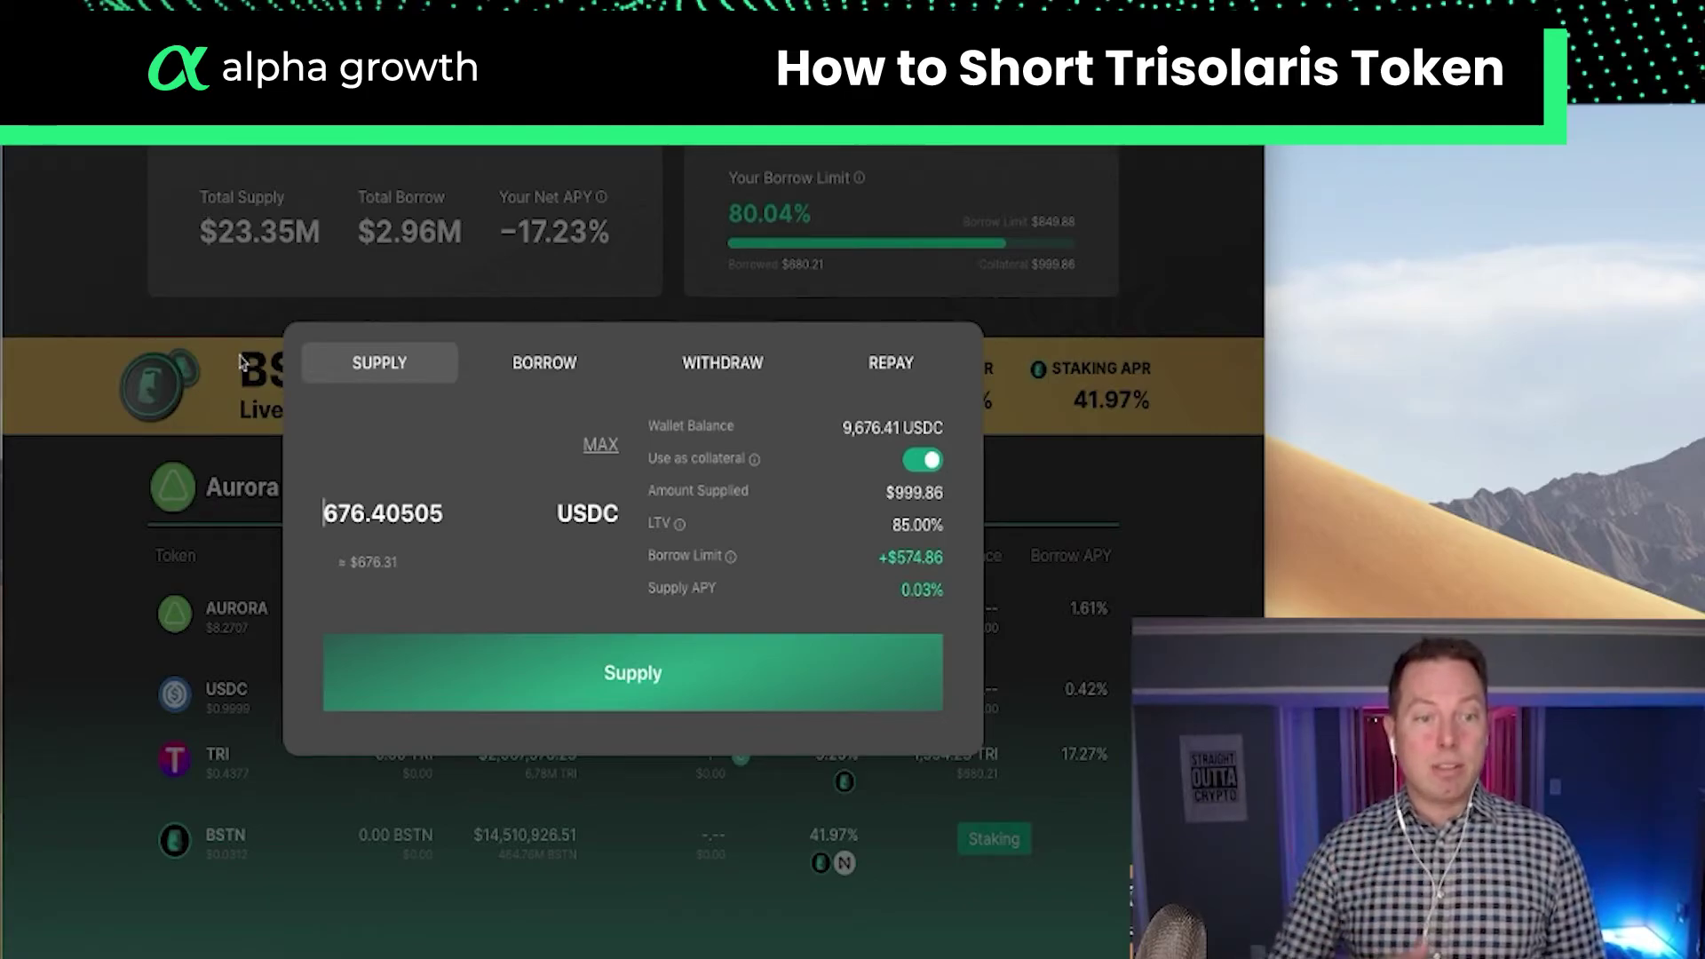
click(647, 675)
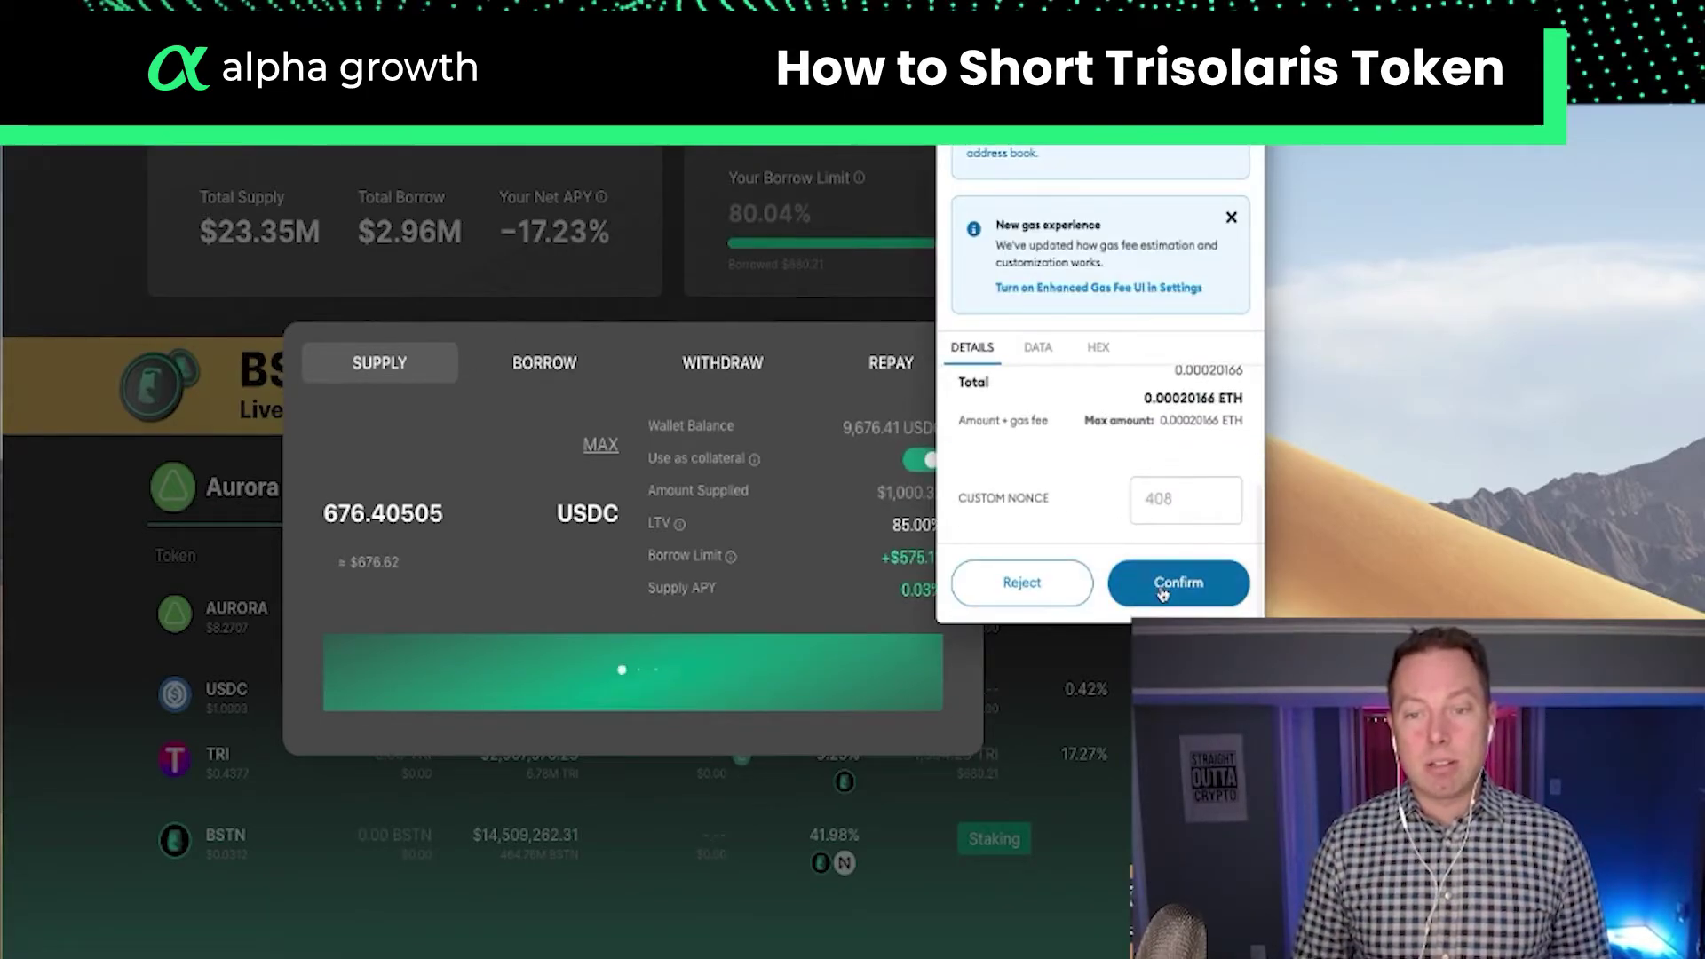
click(1163, 590)
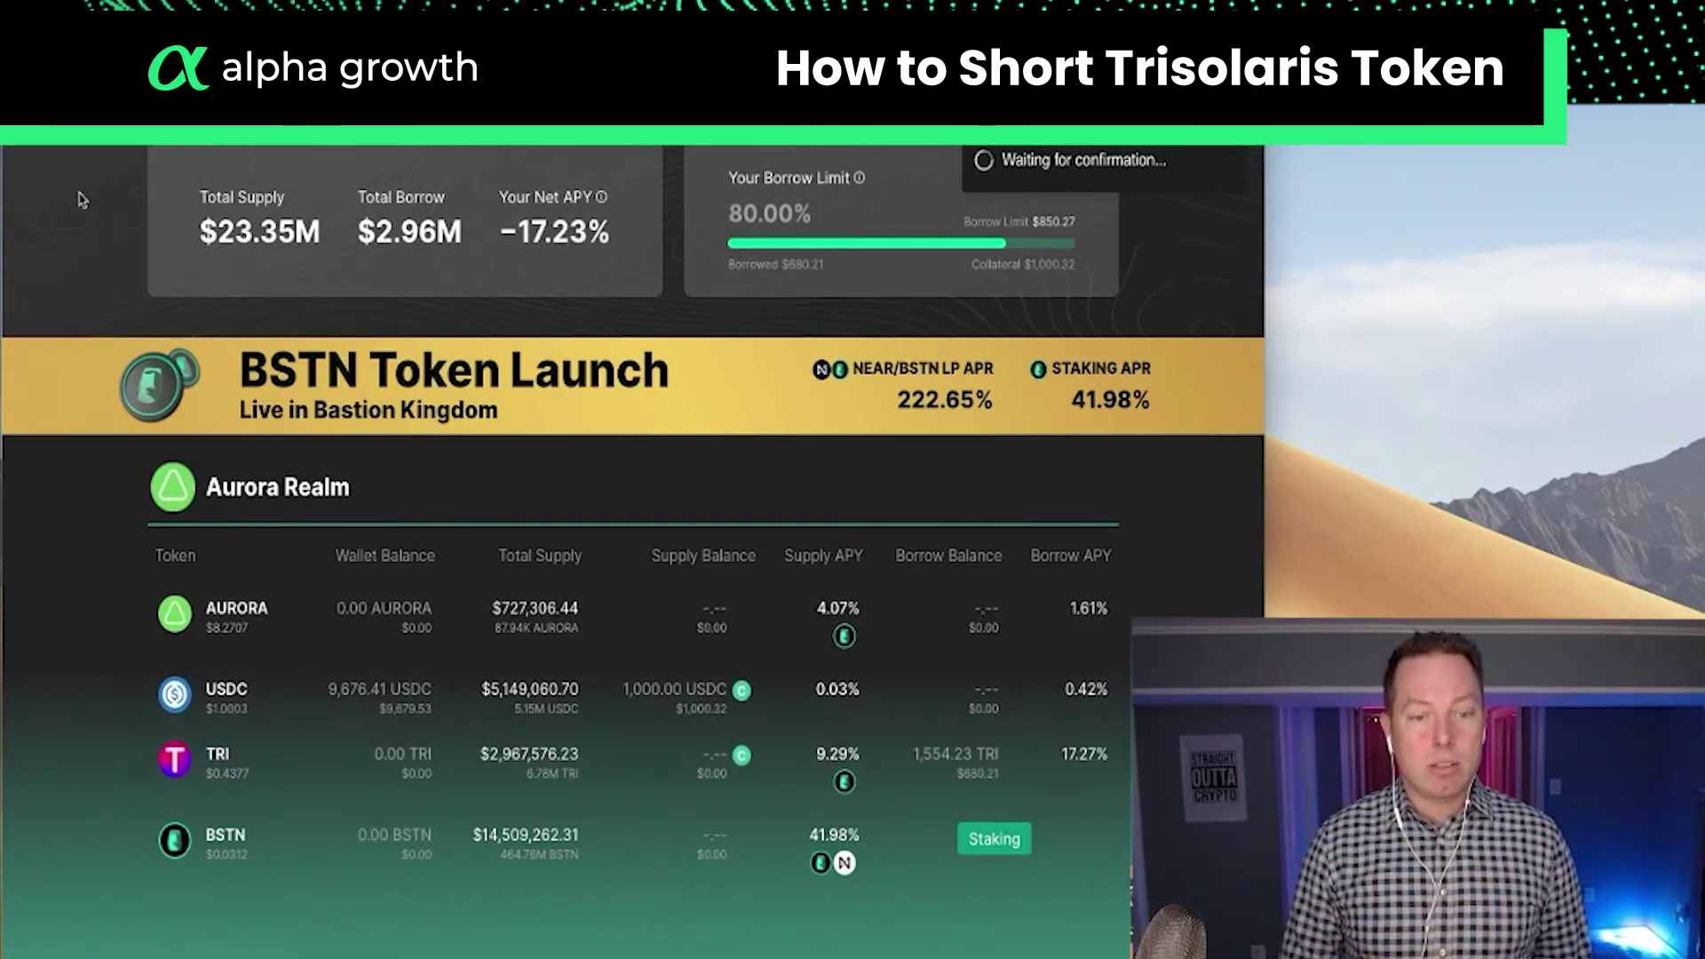
Reload the lending page, borrow TRI at 80% of the remaining borrow limit, about 1362.17 TRI, and confirm the transaction in the wallet
click(80, 78)
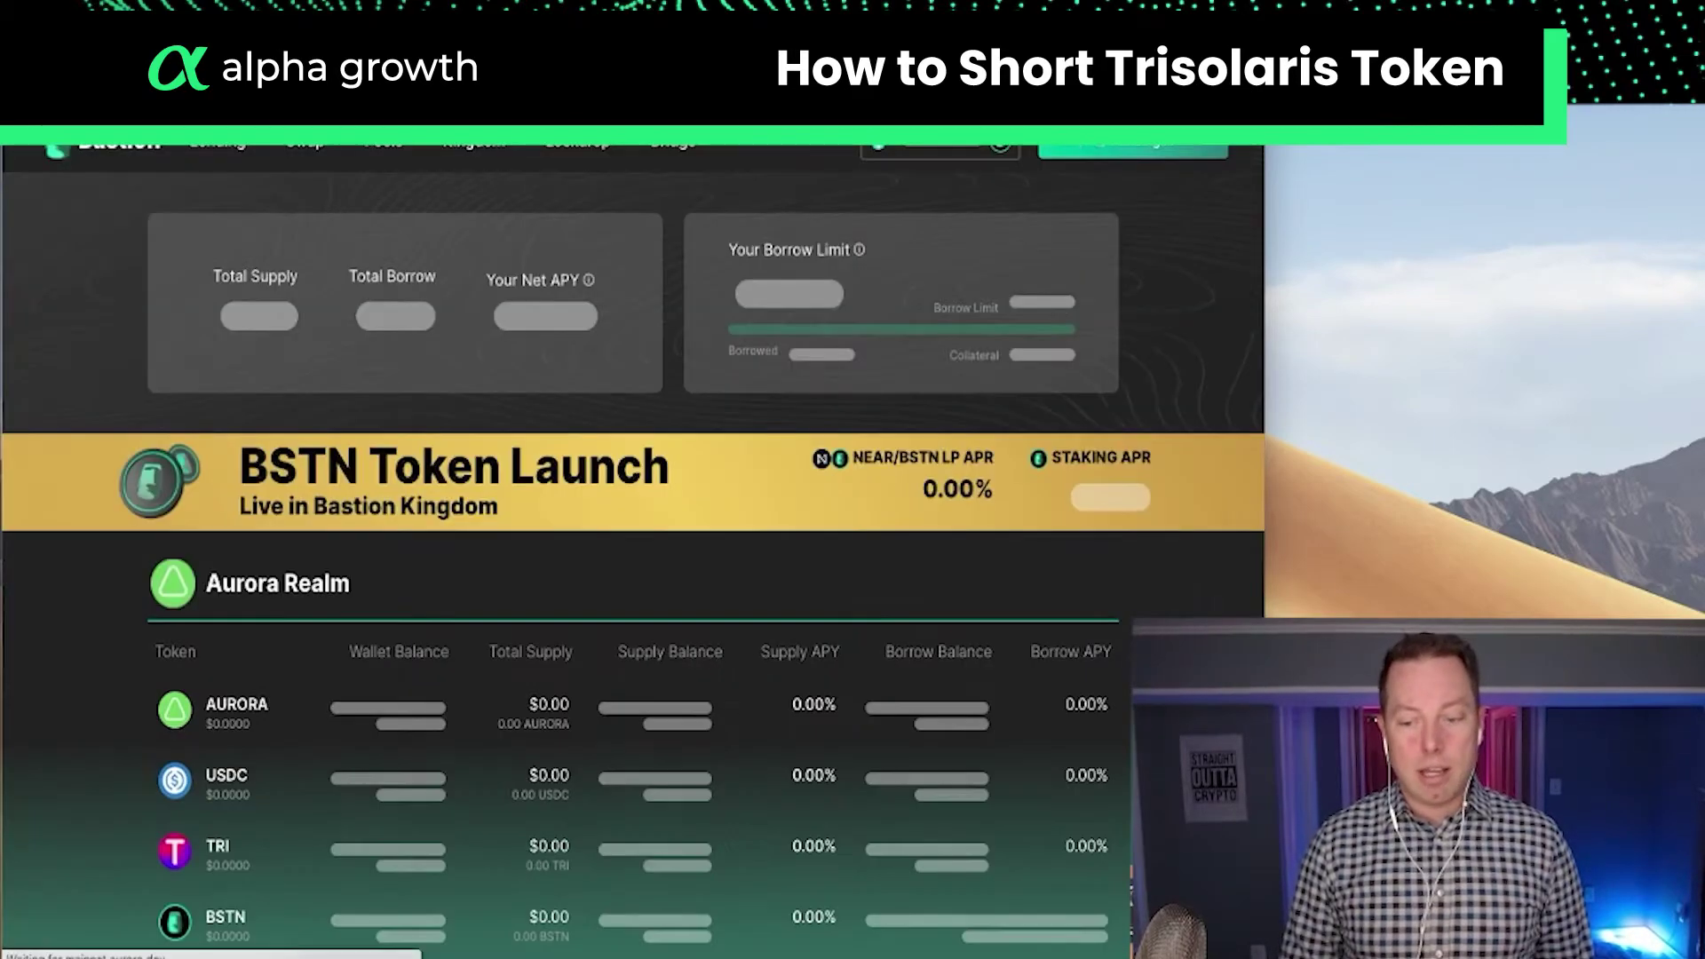
scroll(508, 561, down, 2)
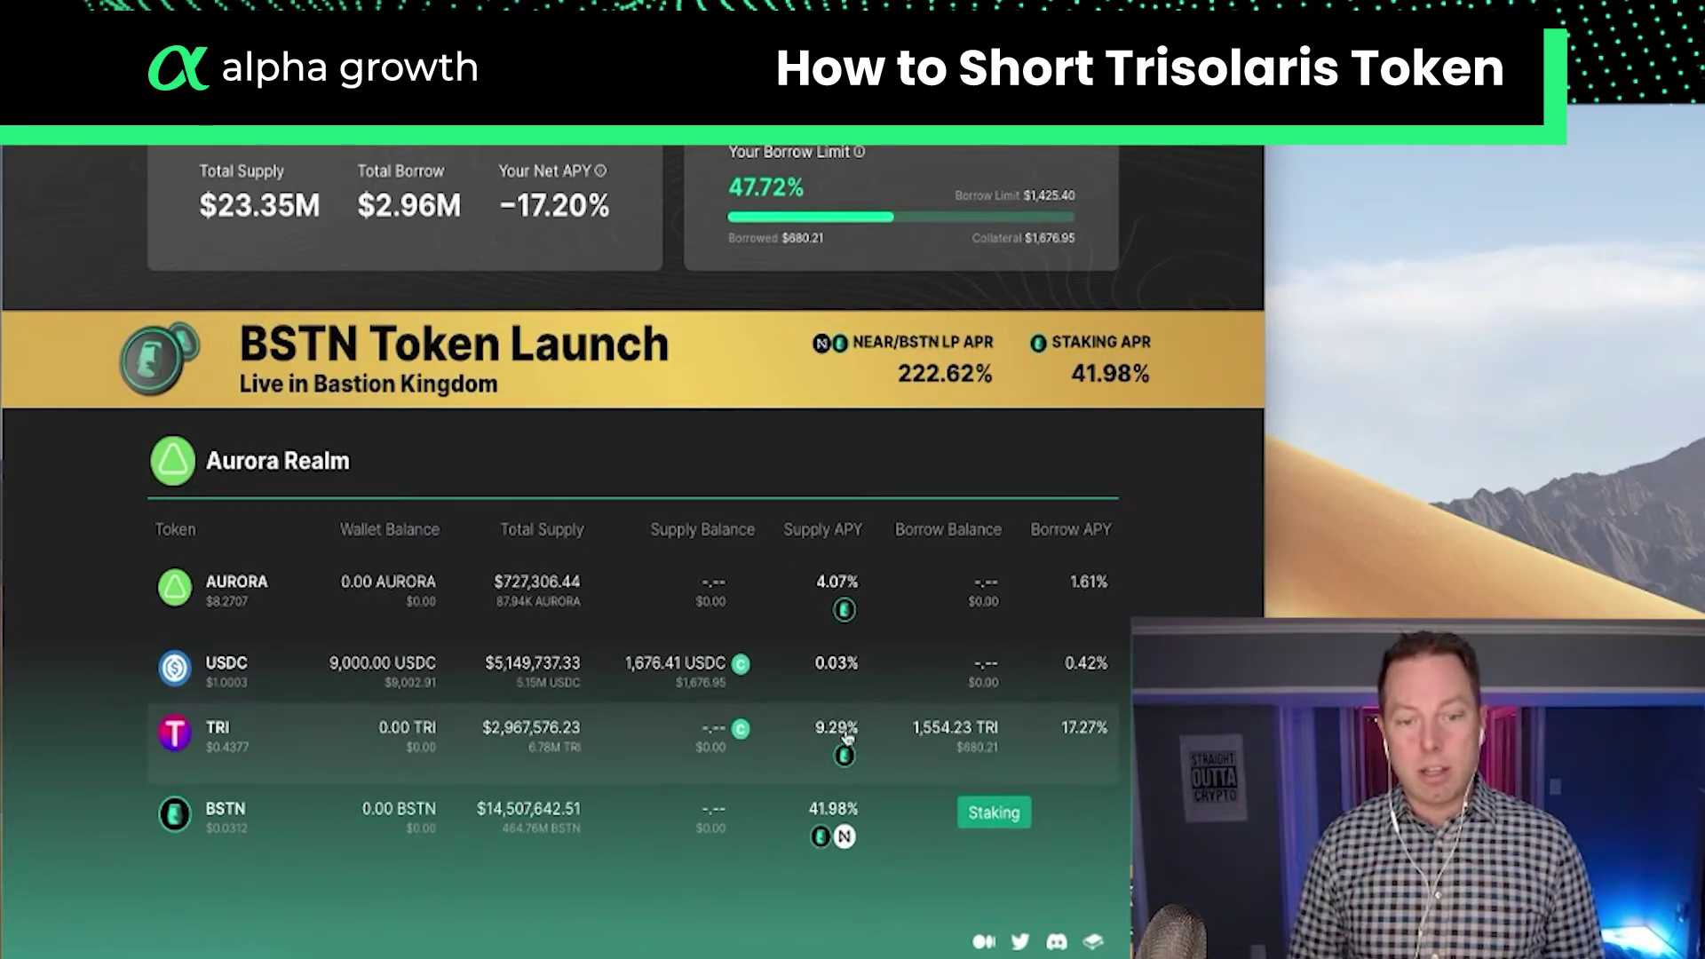
click(769, 751)
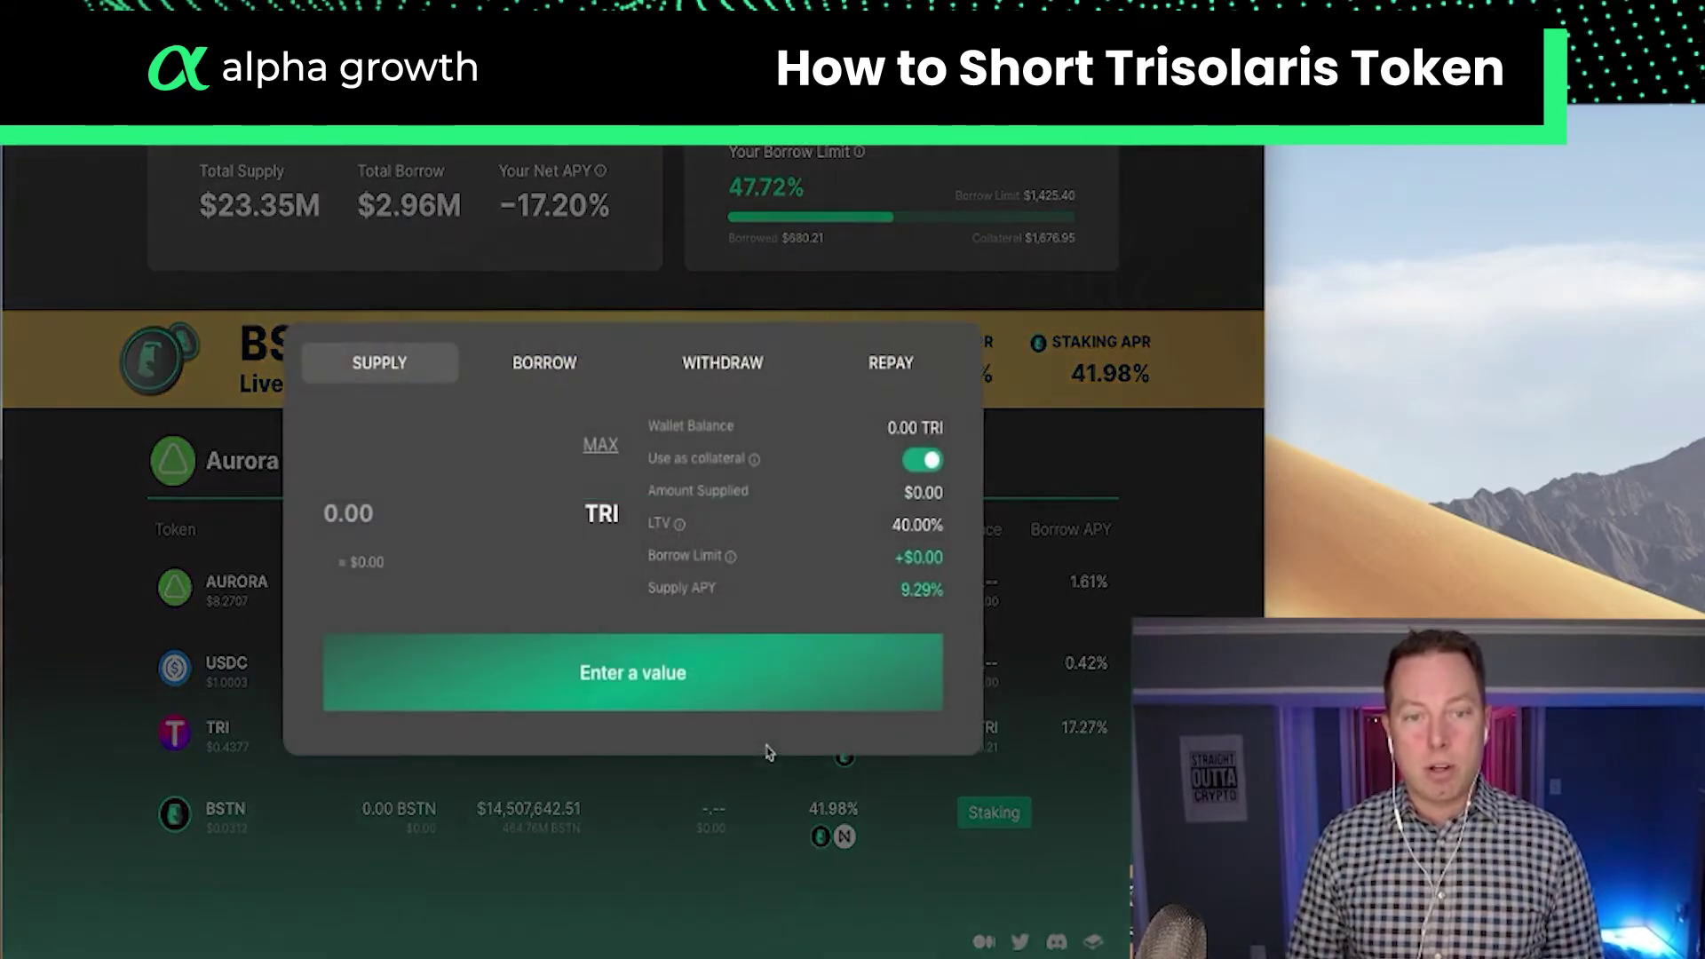
click(565, 362)
click(606, 457)
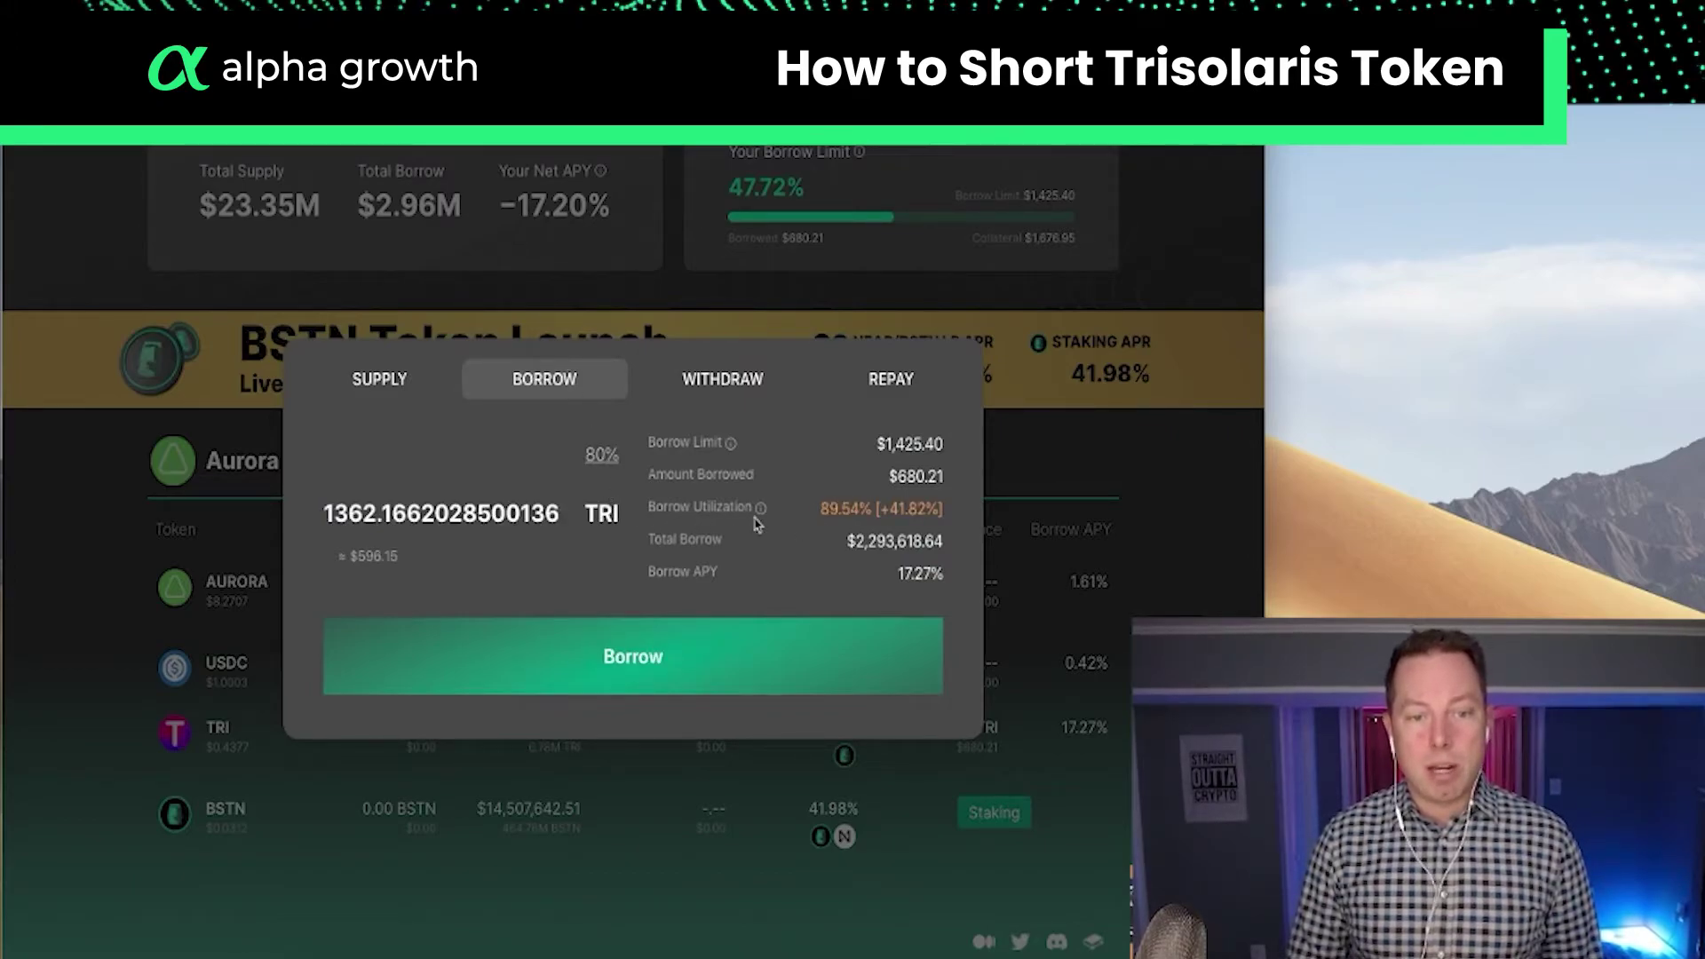
click(651, 658)
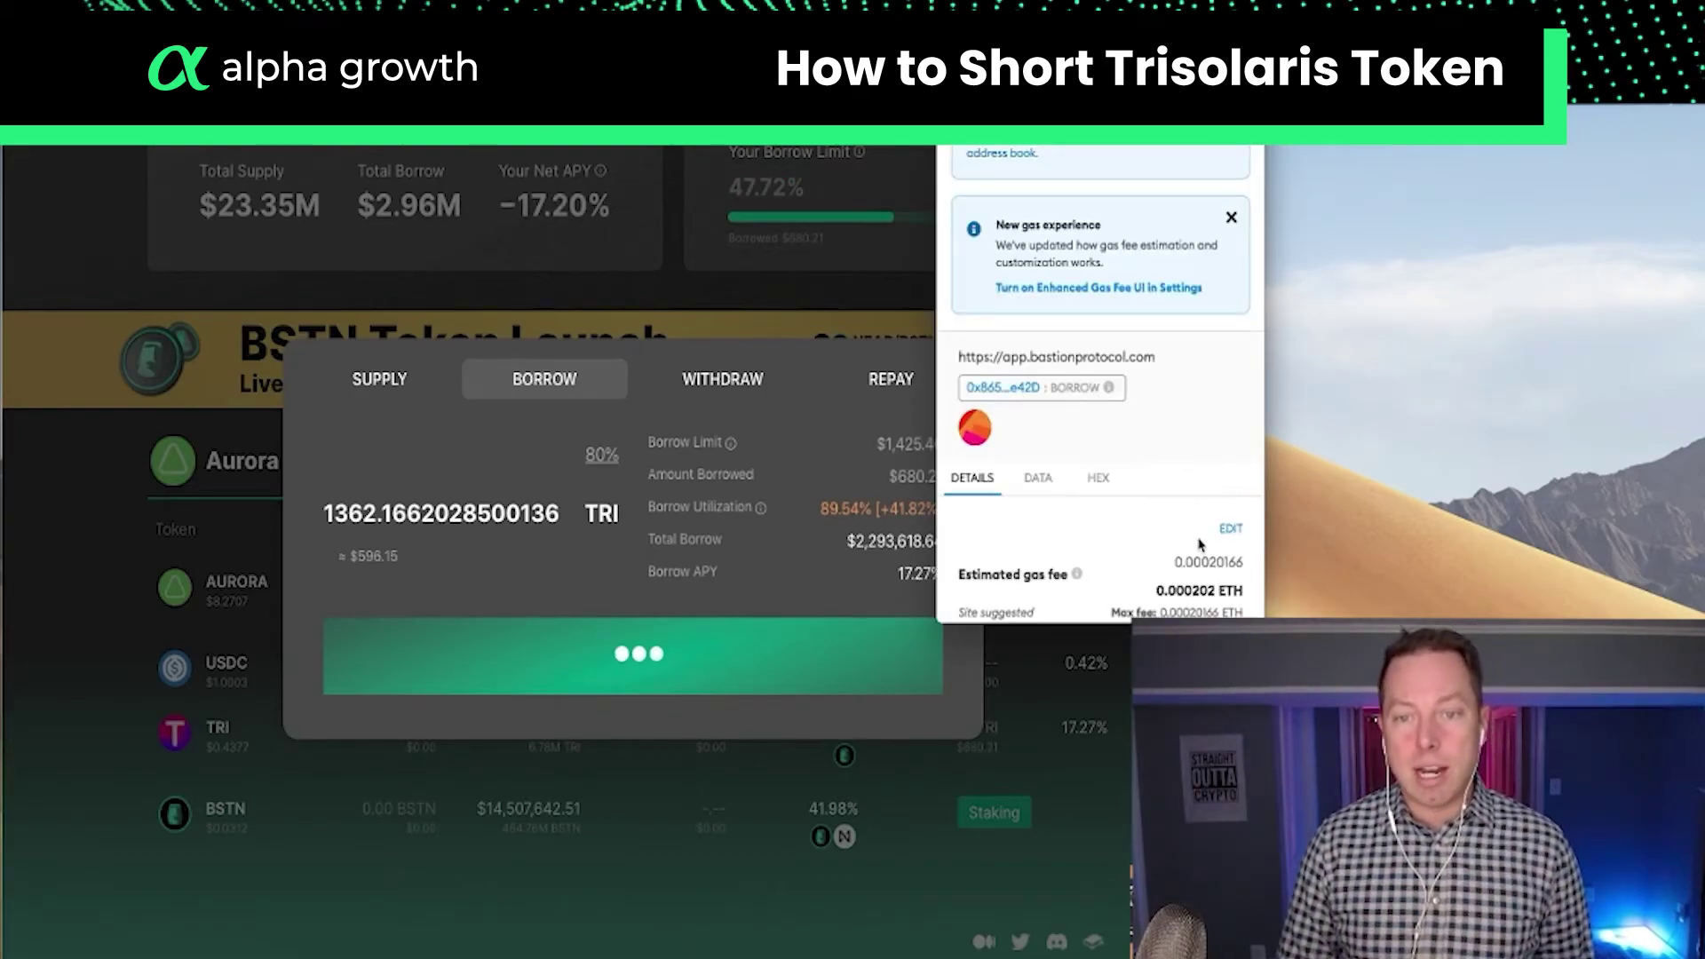
scroll(1199, 549, down, 3)
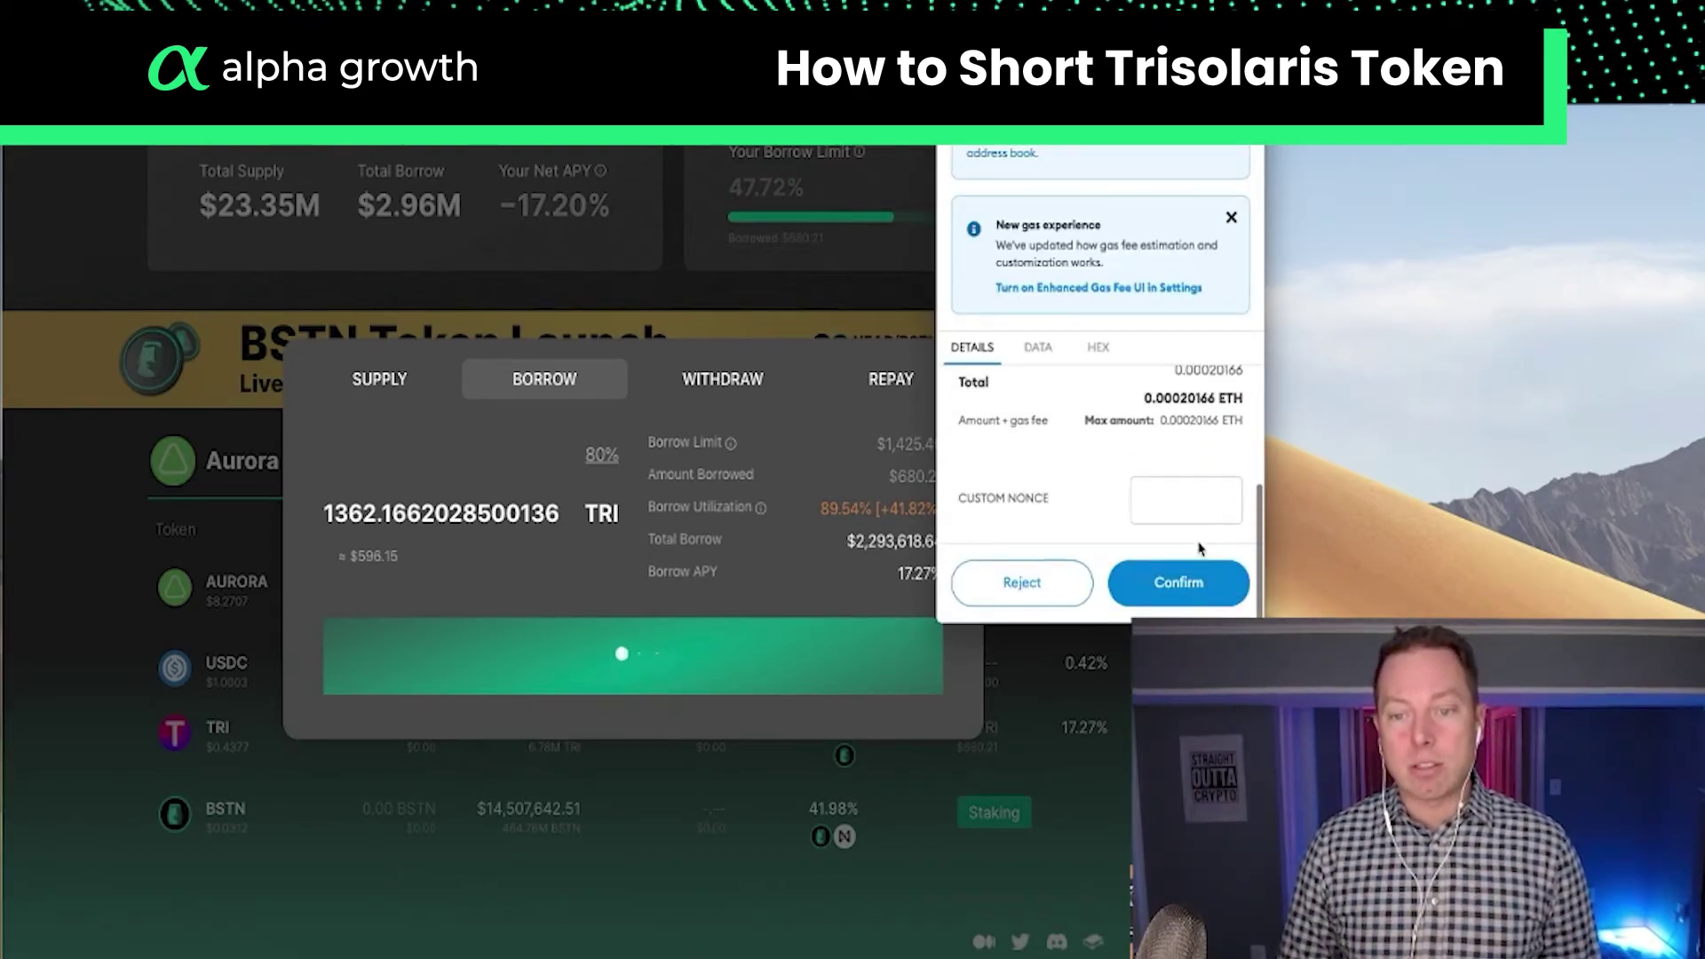
click(1199, 595)
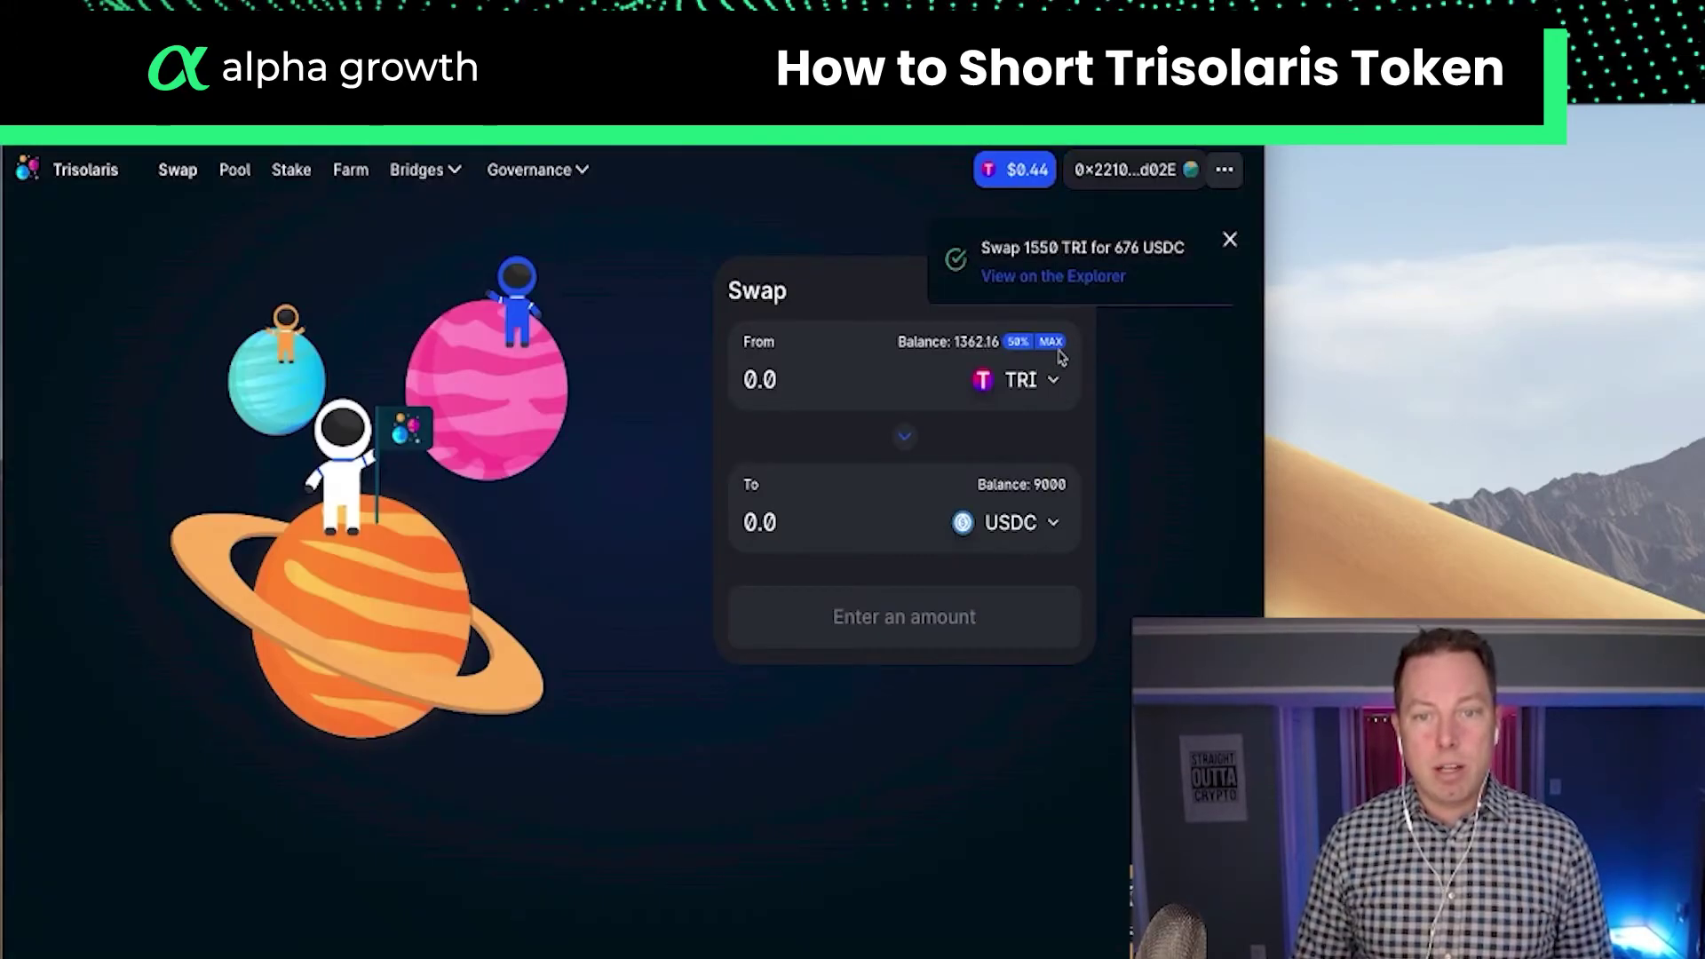
On the Trisolaris exchange, swap the maximum balance of 1362.16 TRI for USDC and confirm the transaction in the wallet
click(1053, 343)
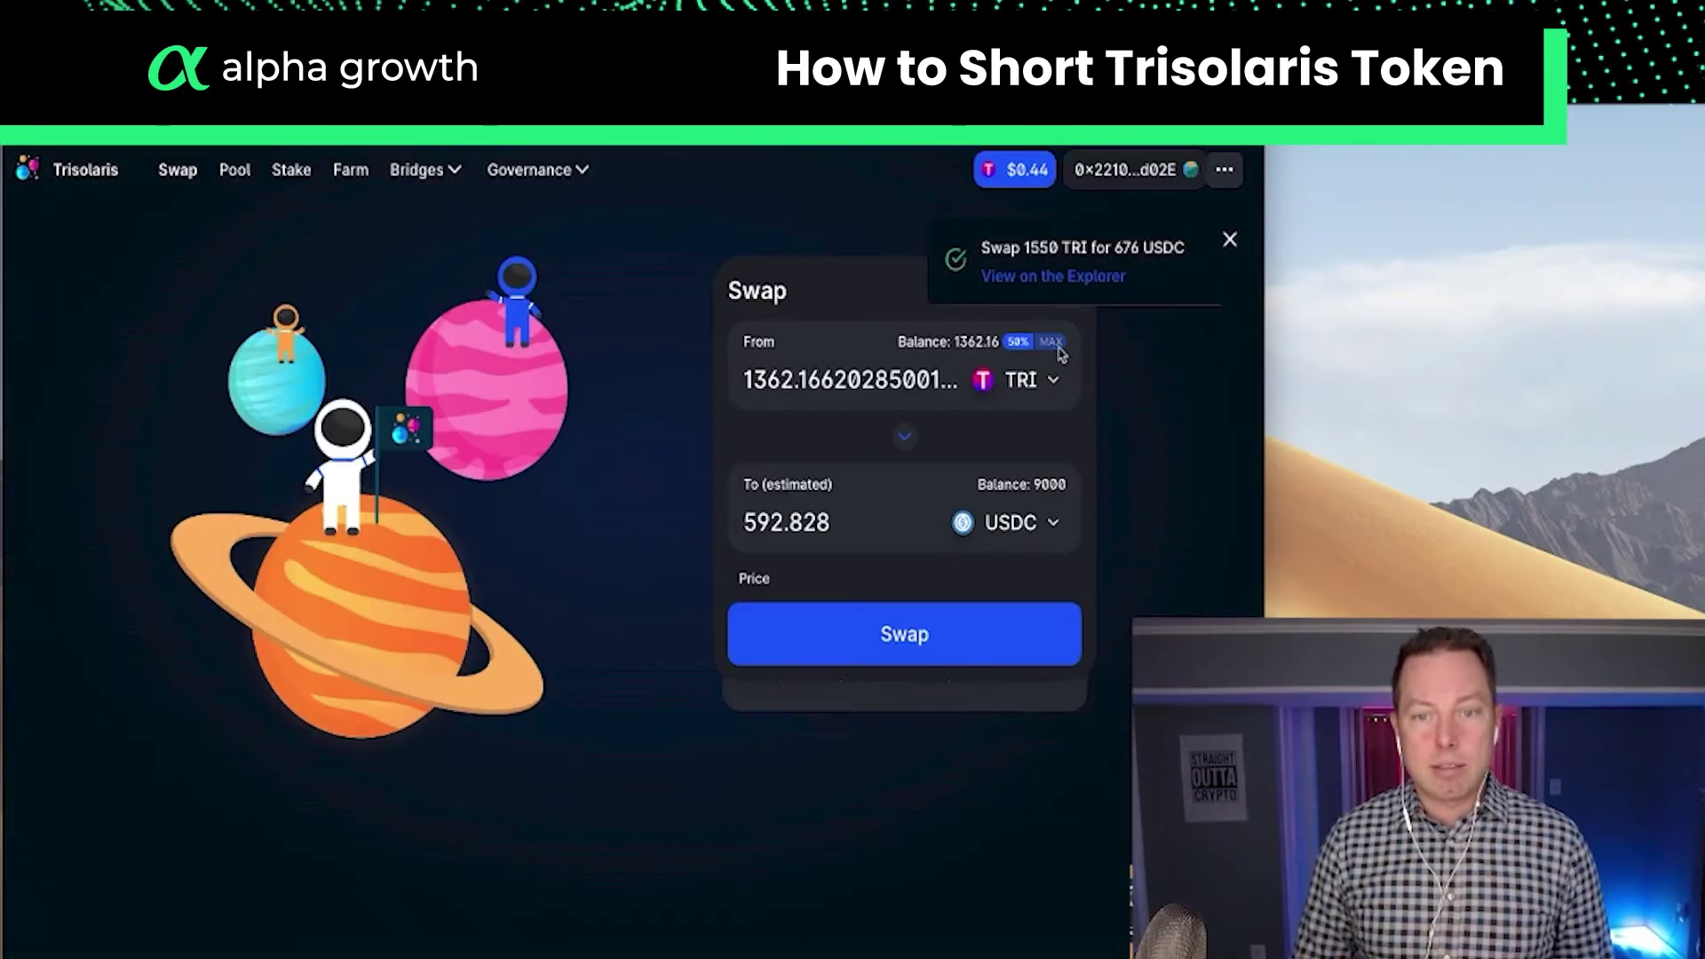
click(967, 639)
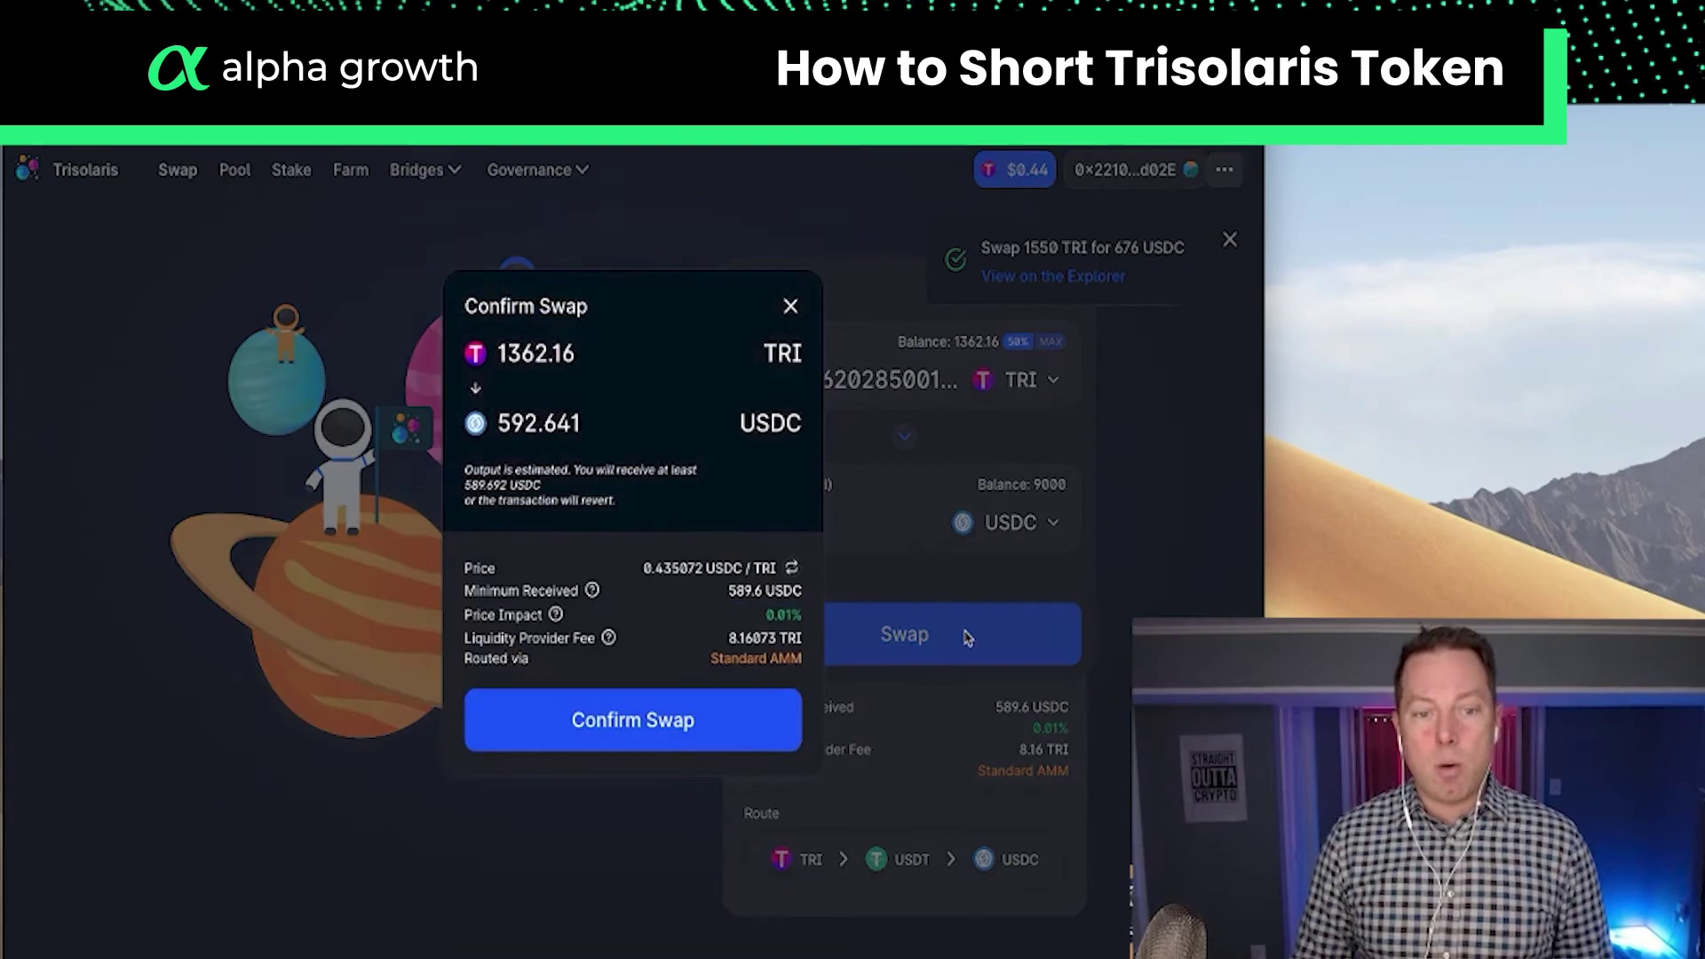
click(699, 720)
click(1176, 584)
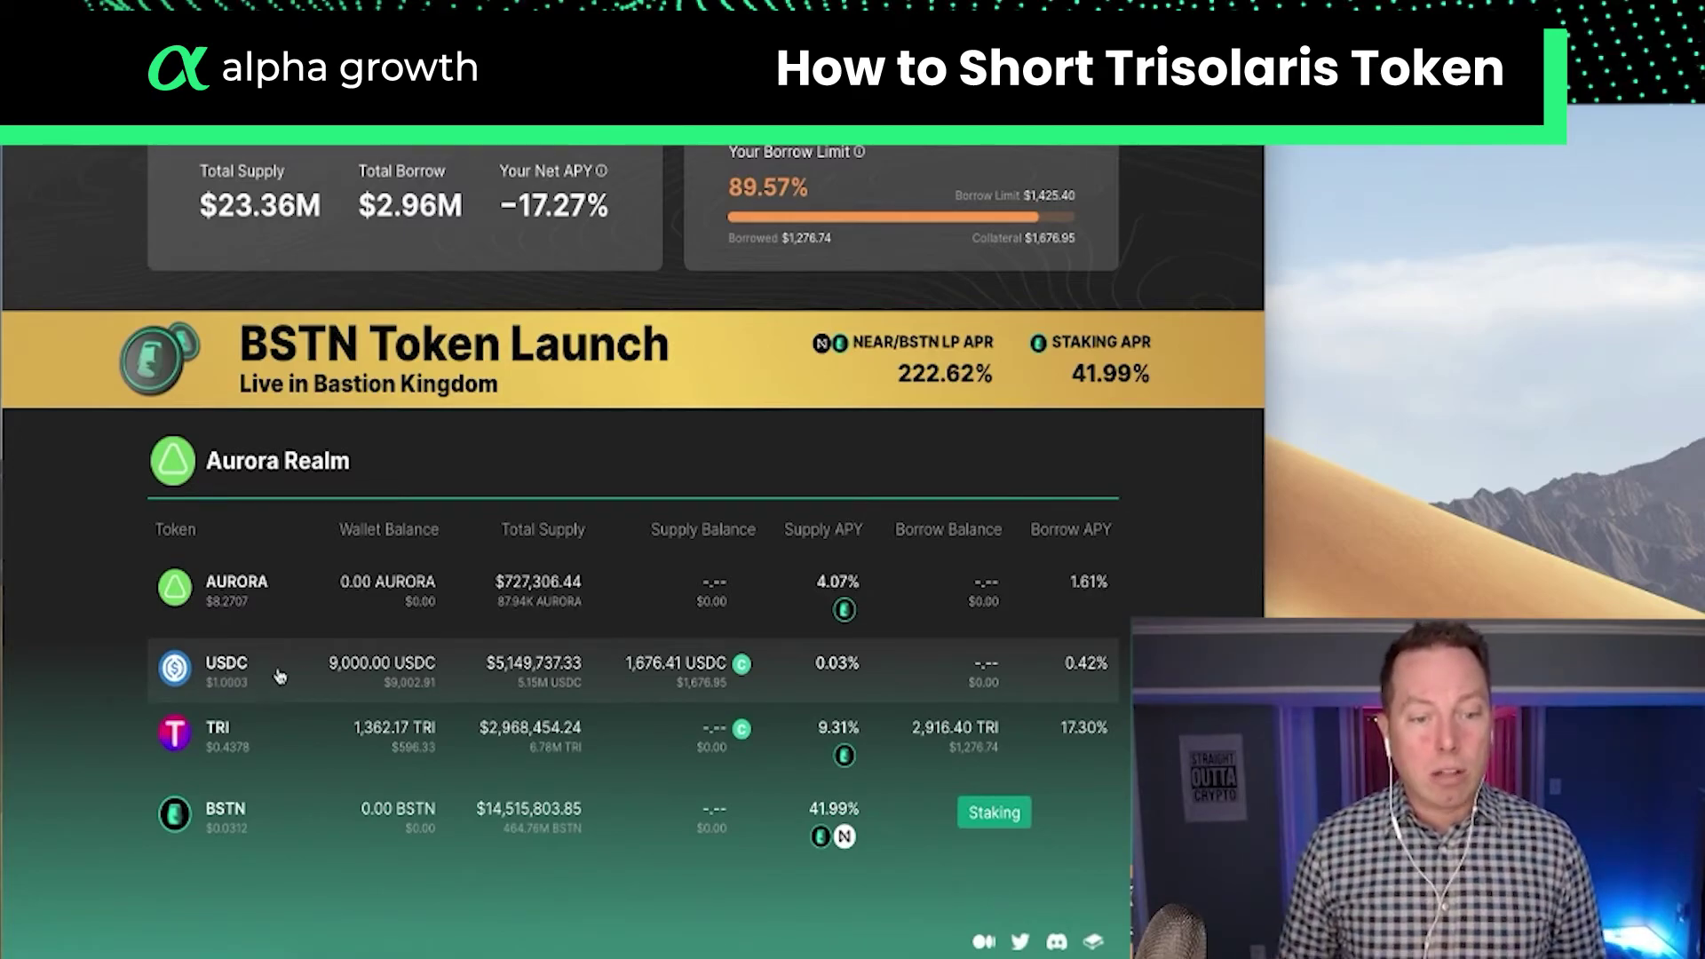
On Bastion, supply the newly swapped 592.641006 USDC as collateral and confirm the transaction in the wallet
click(237, 678)
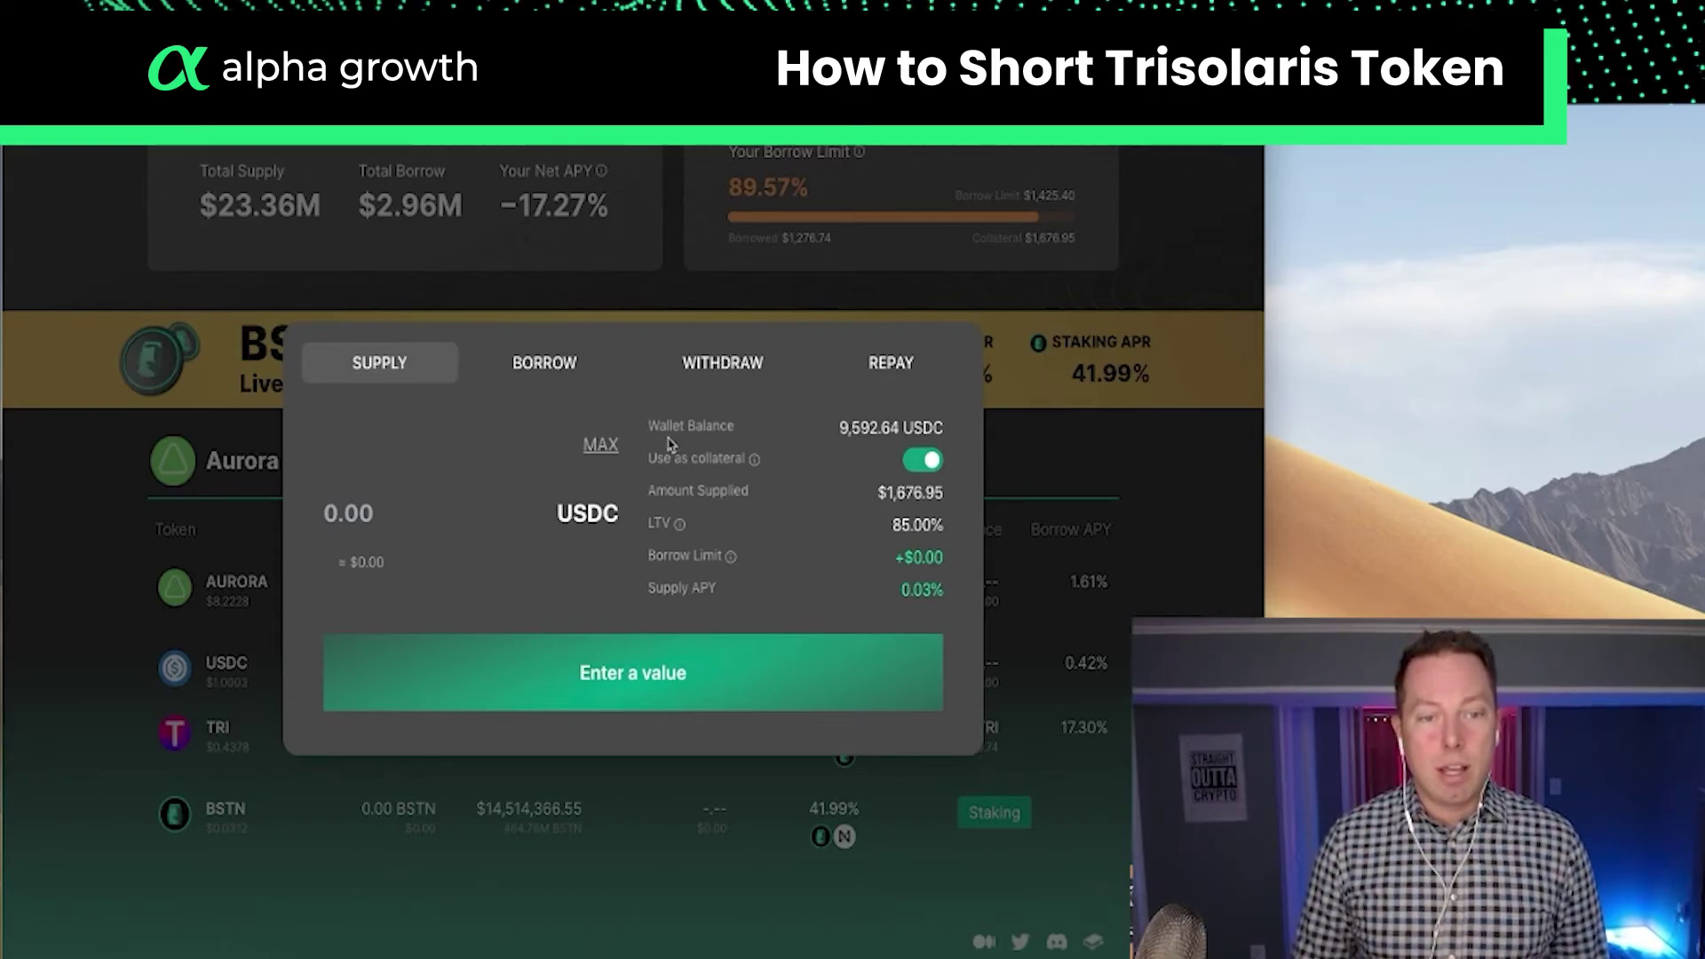
click(619, 448)
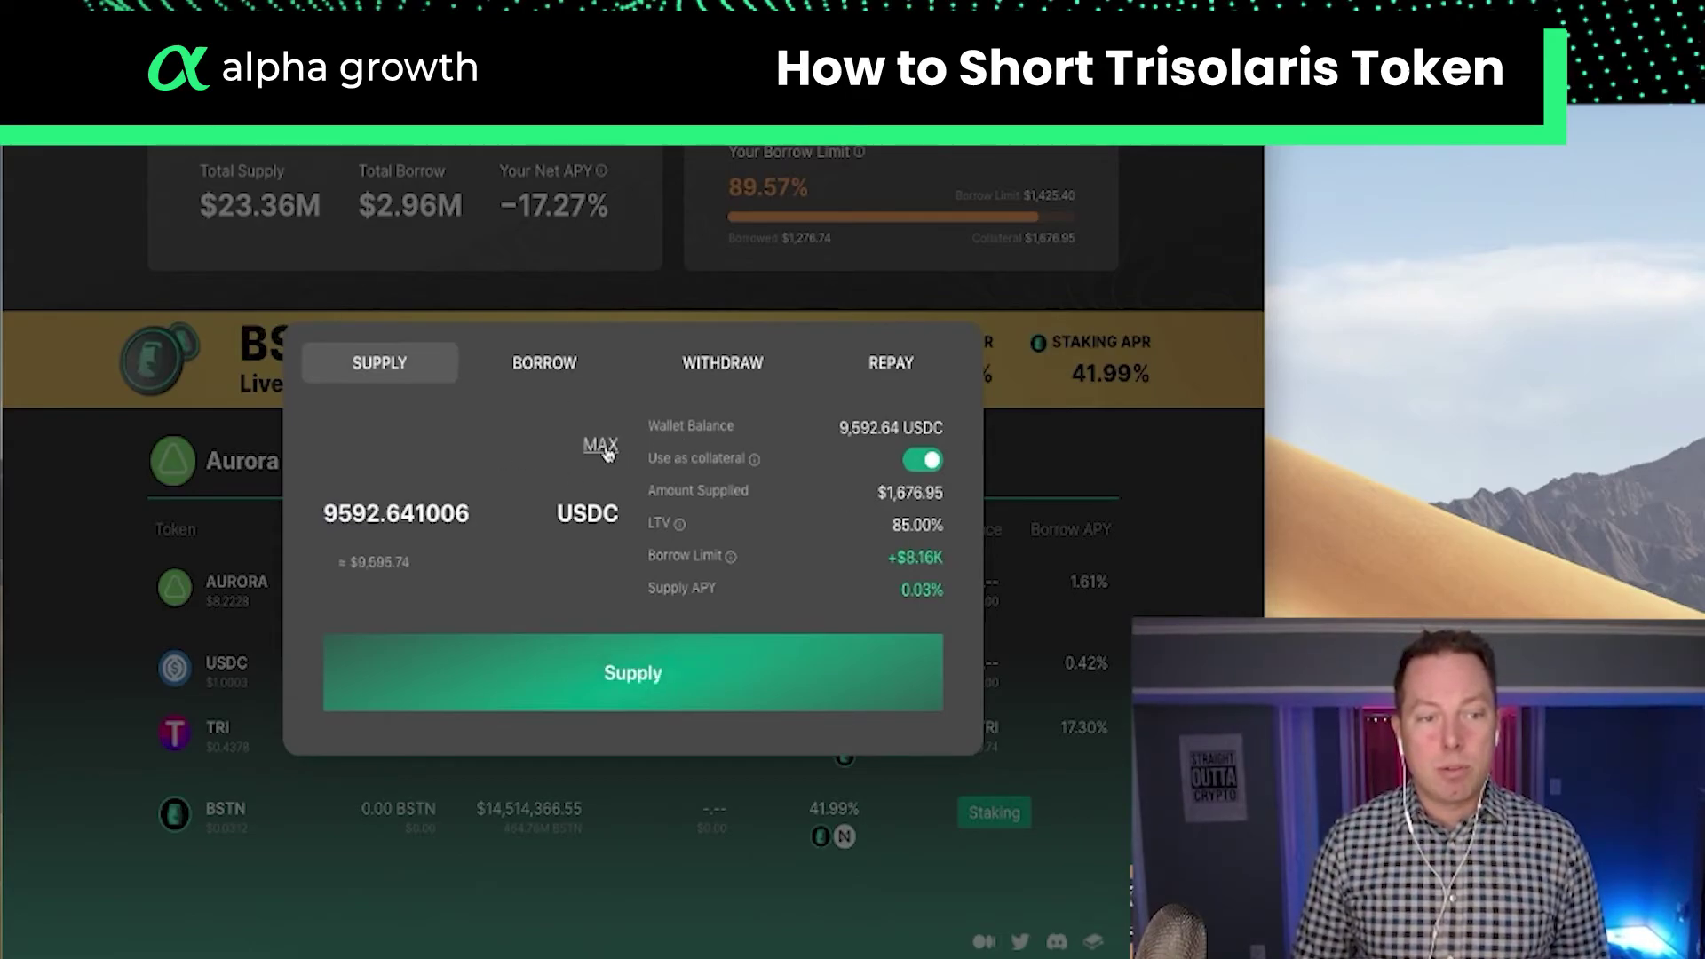
click(335, 505)
key(BackSpace)
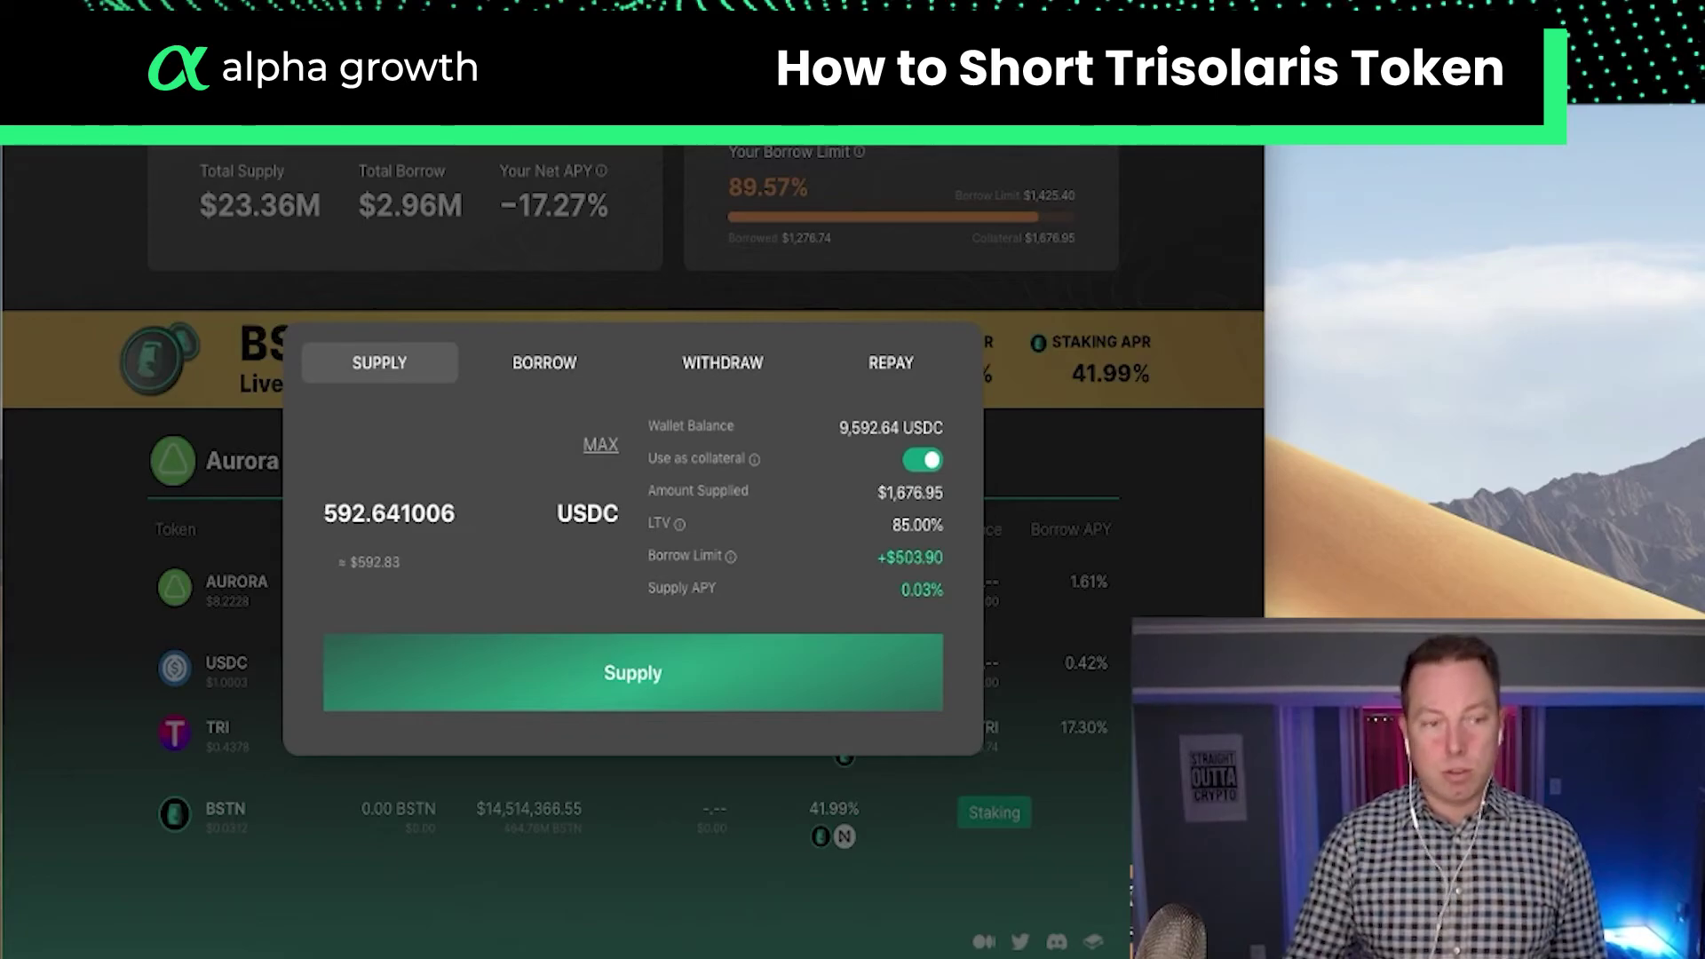
click(658, 678)
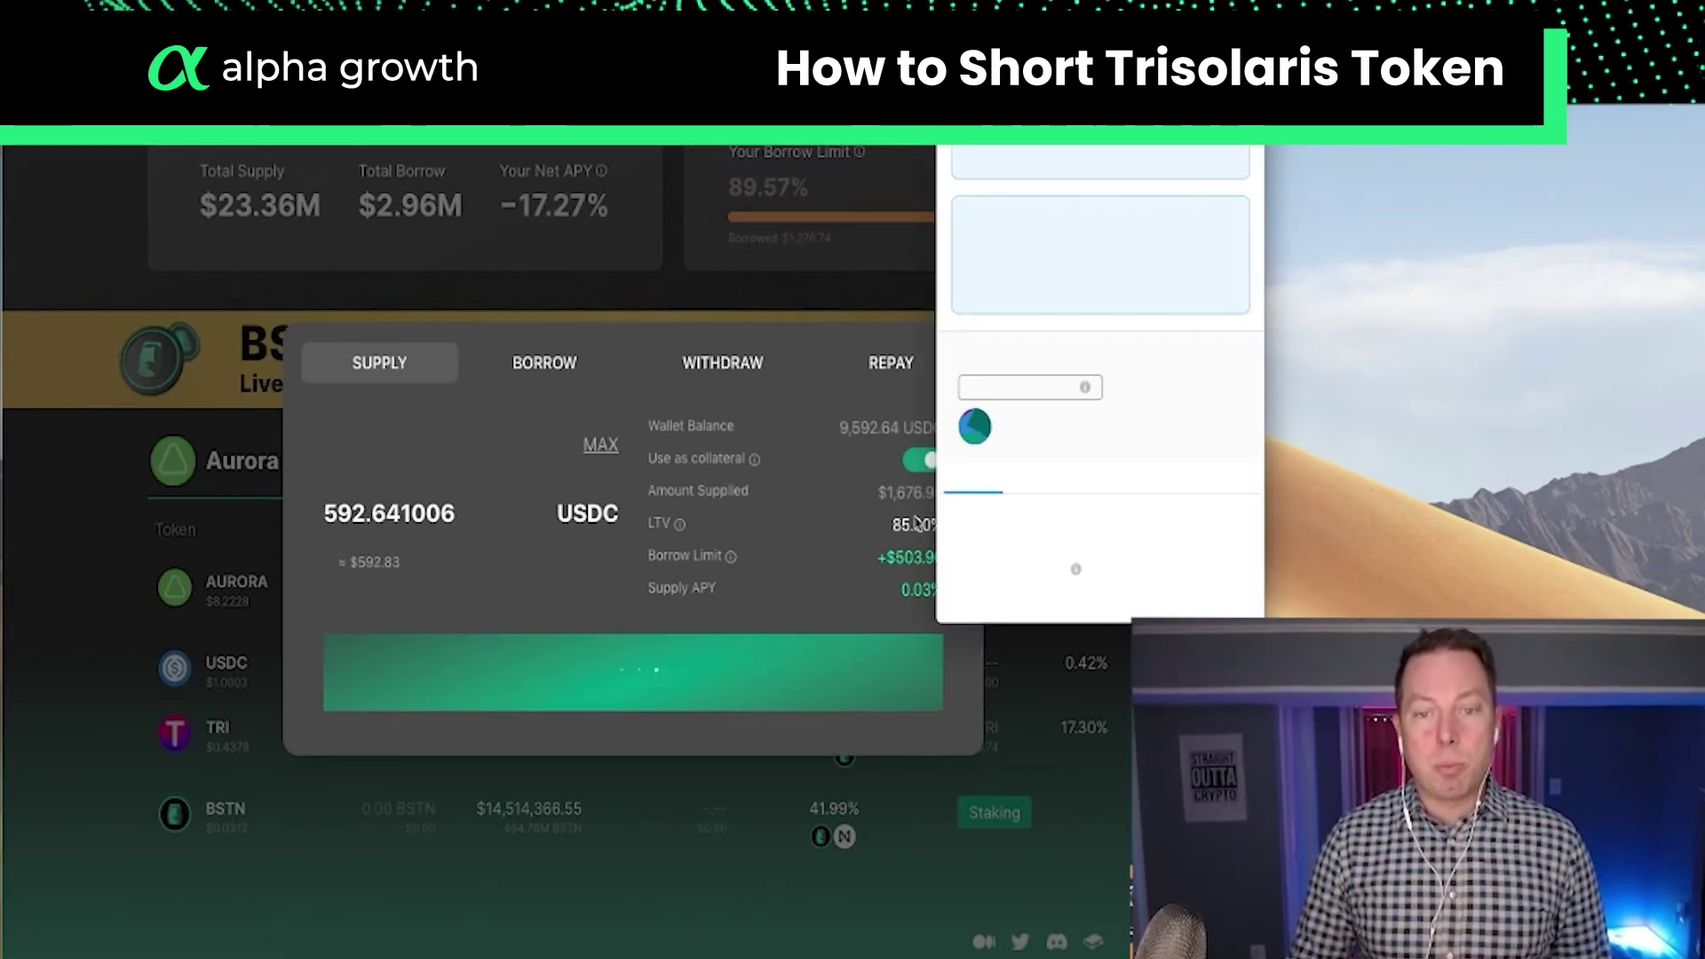
scroll(996, 542, down, 5)
click(1188, 583)
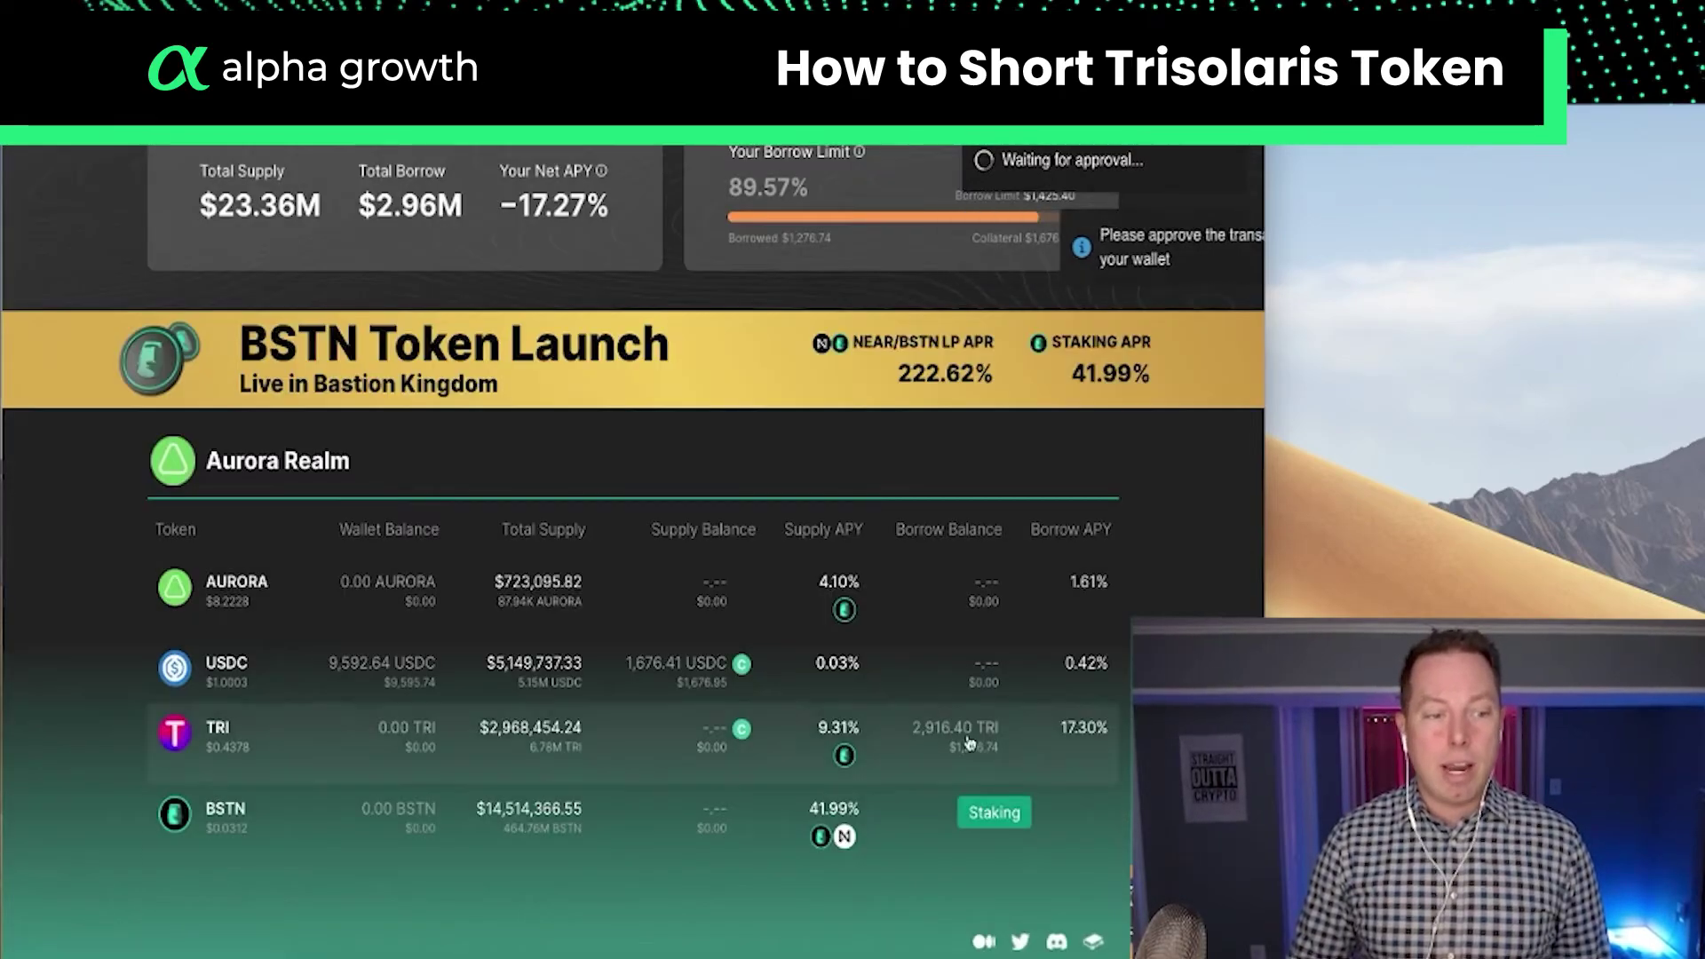
Set up another TRI borrow at 80% of the remaining borrow limit, about 271.66 TRI
click(393, 728)
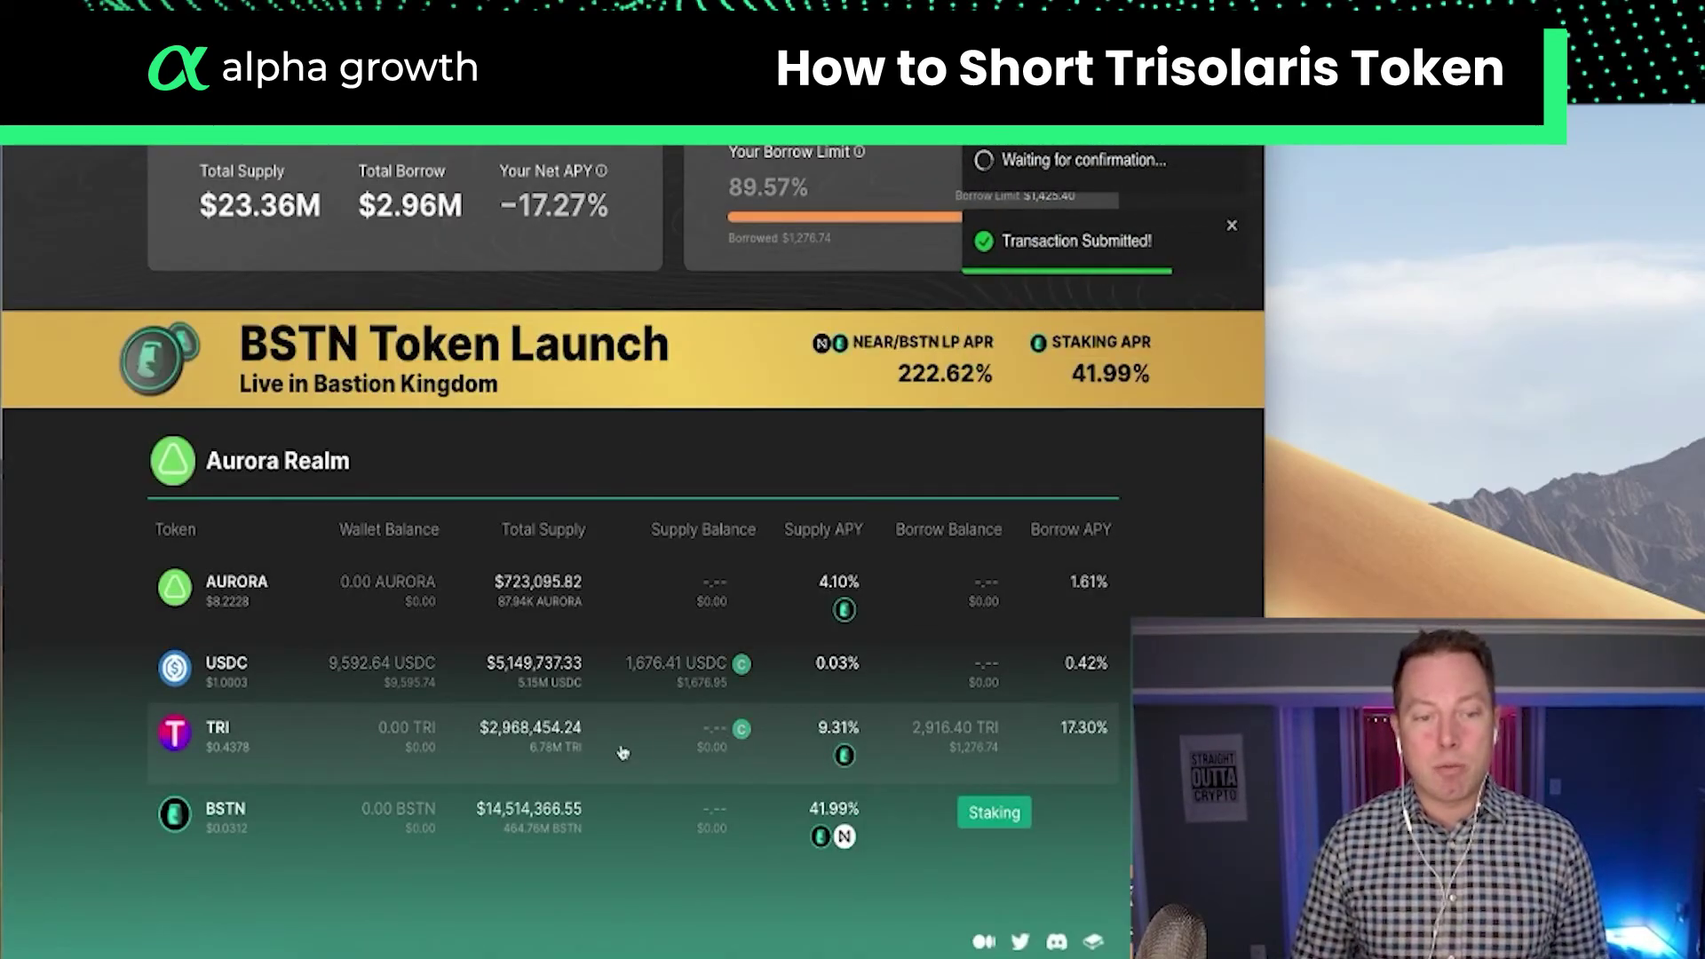
click(607, 748)
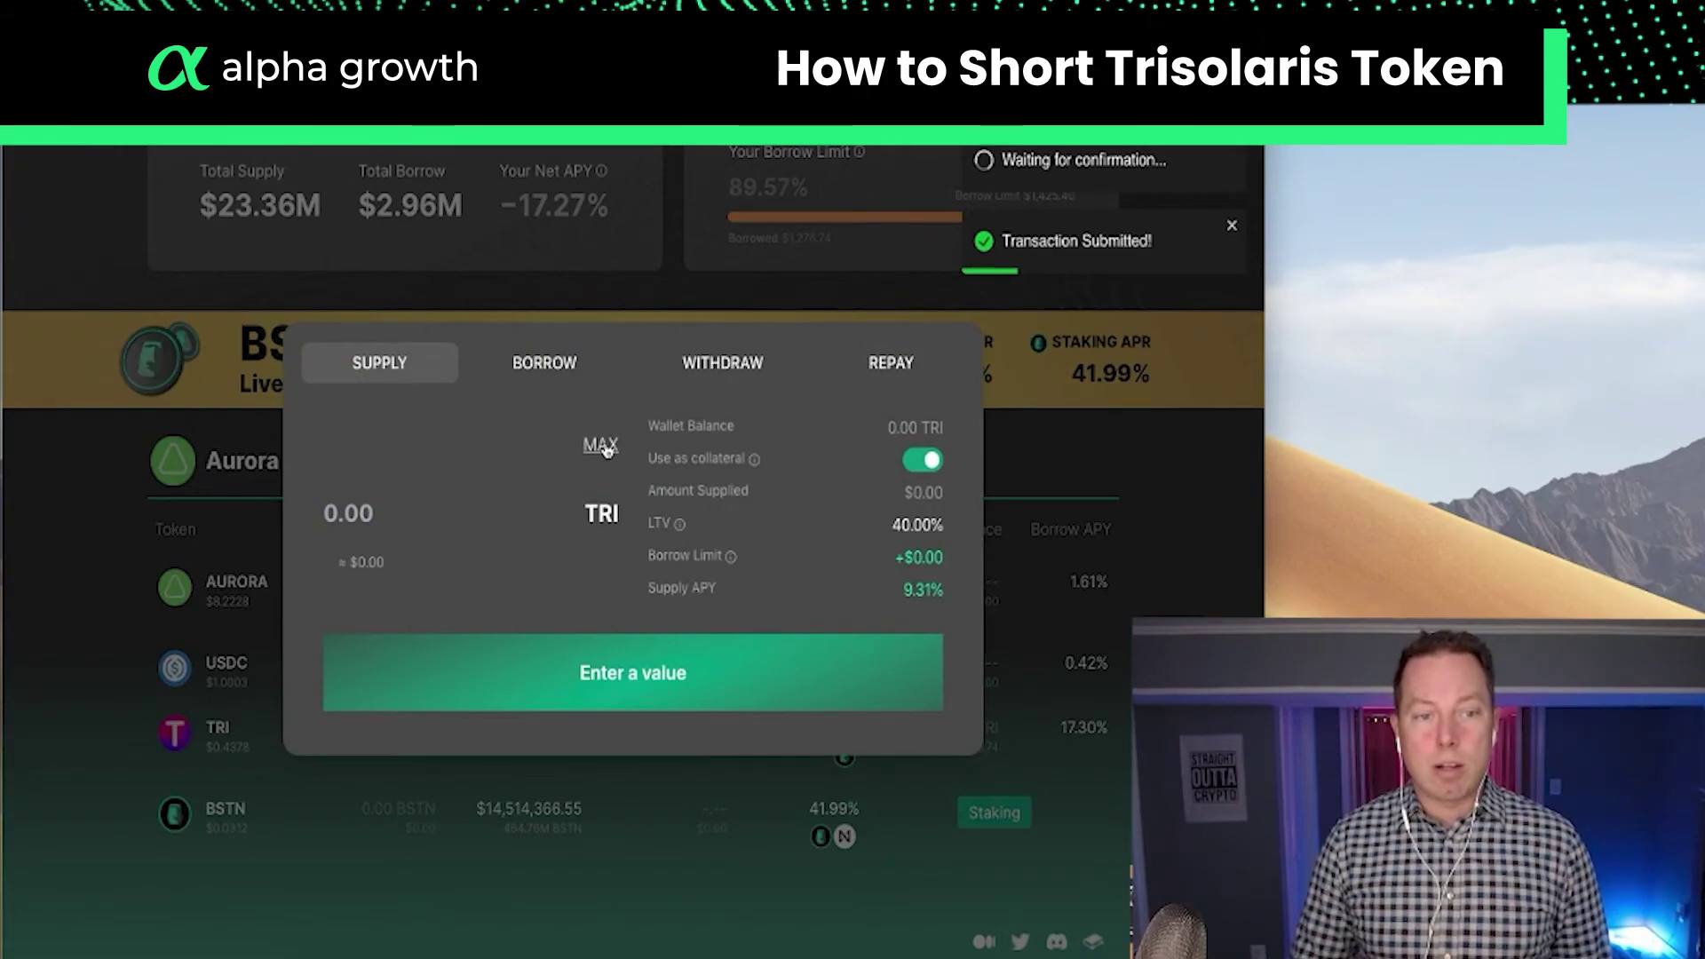
click(544, 363)
click(602, 456)
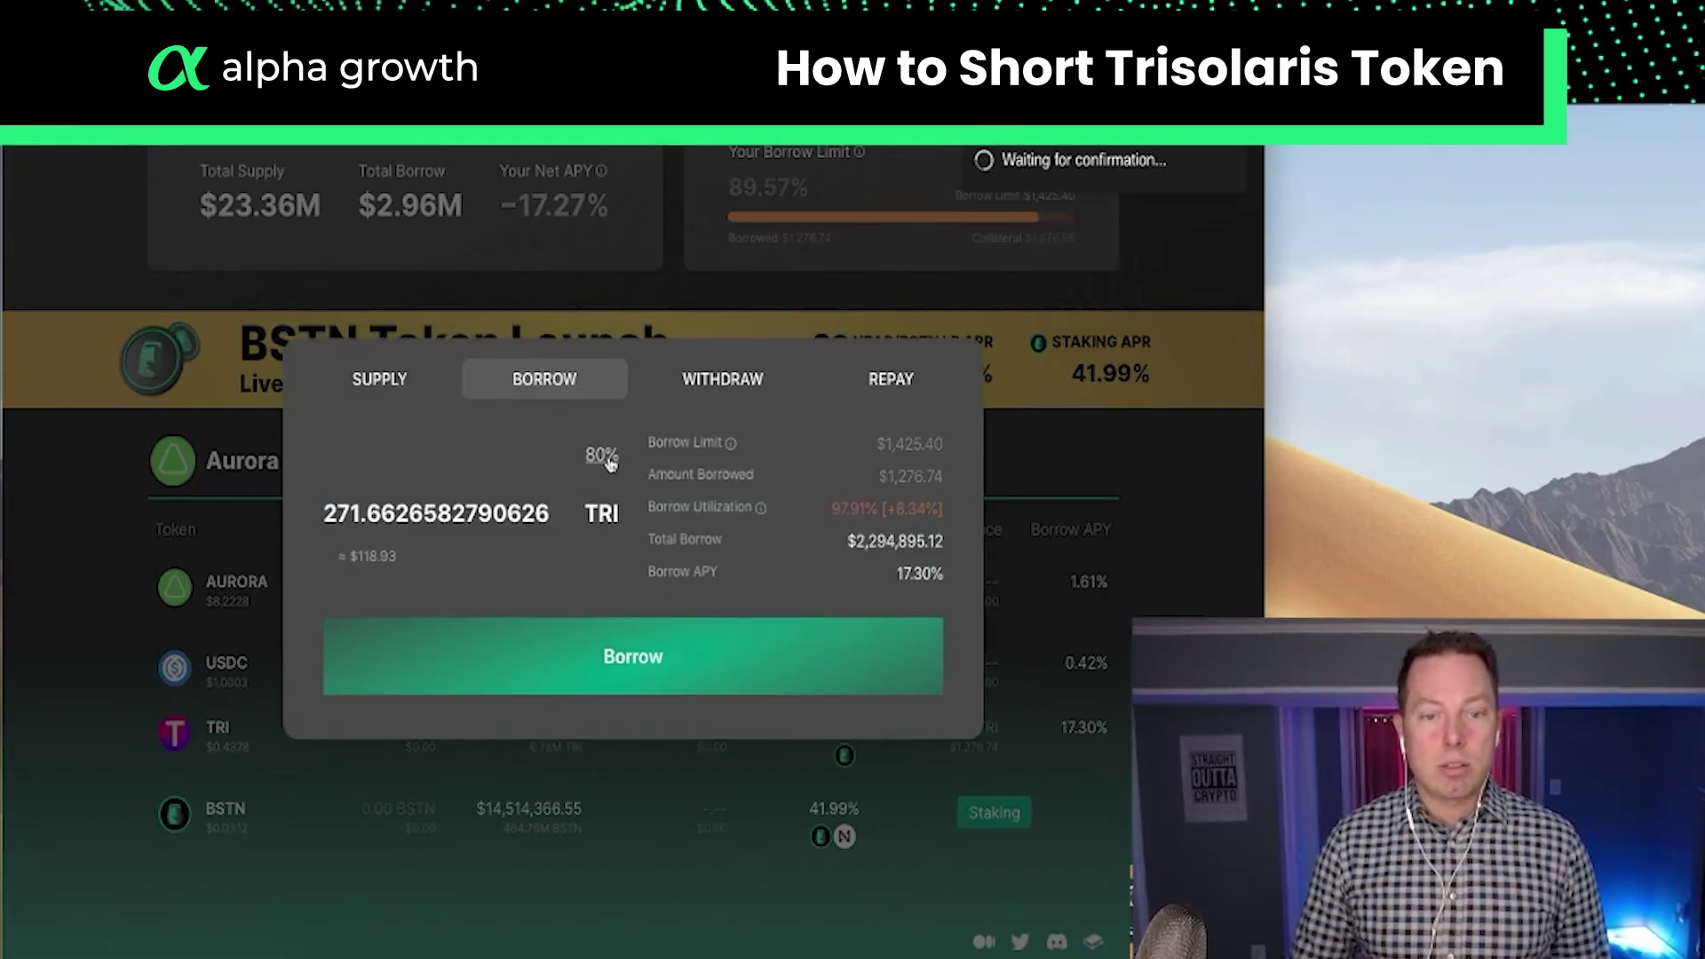